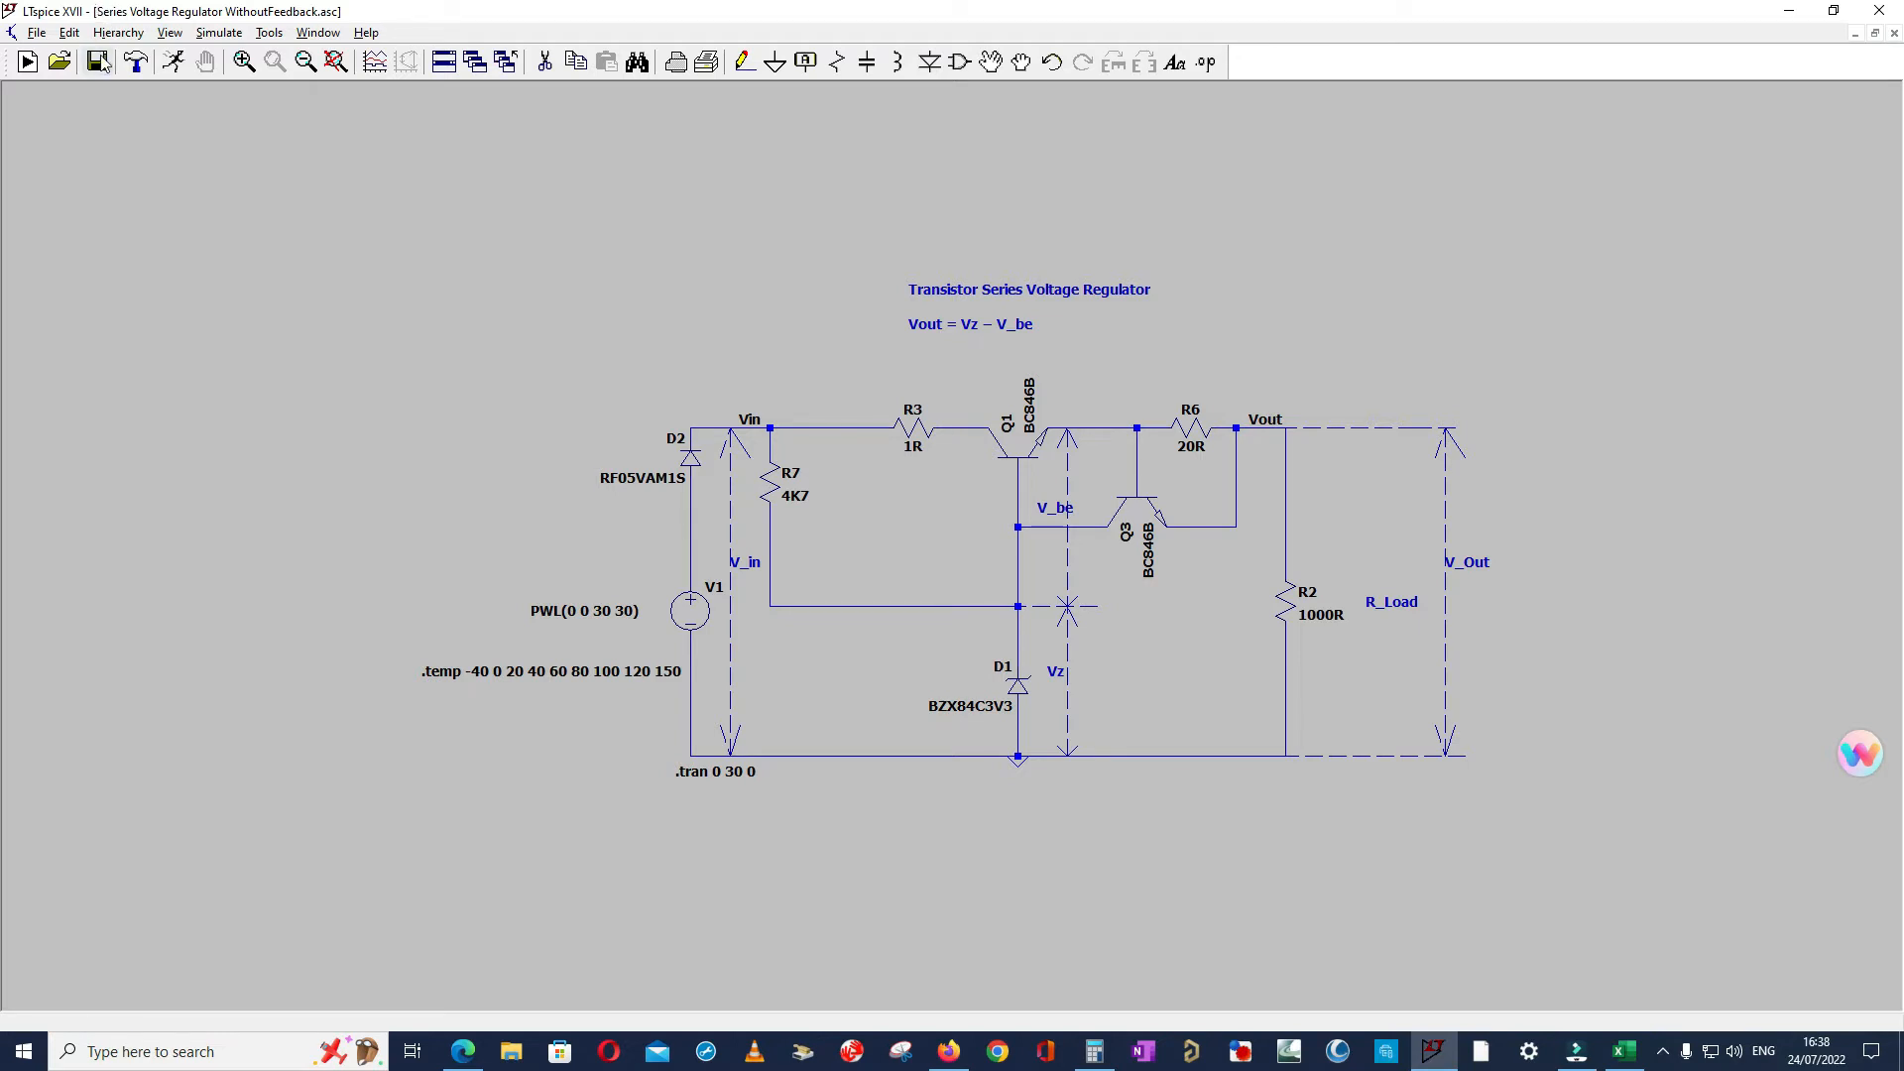
- Run the transient simulation and plot the voltage at the Vin node
{"action": "left_click", "coordinate": [173, 62]}
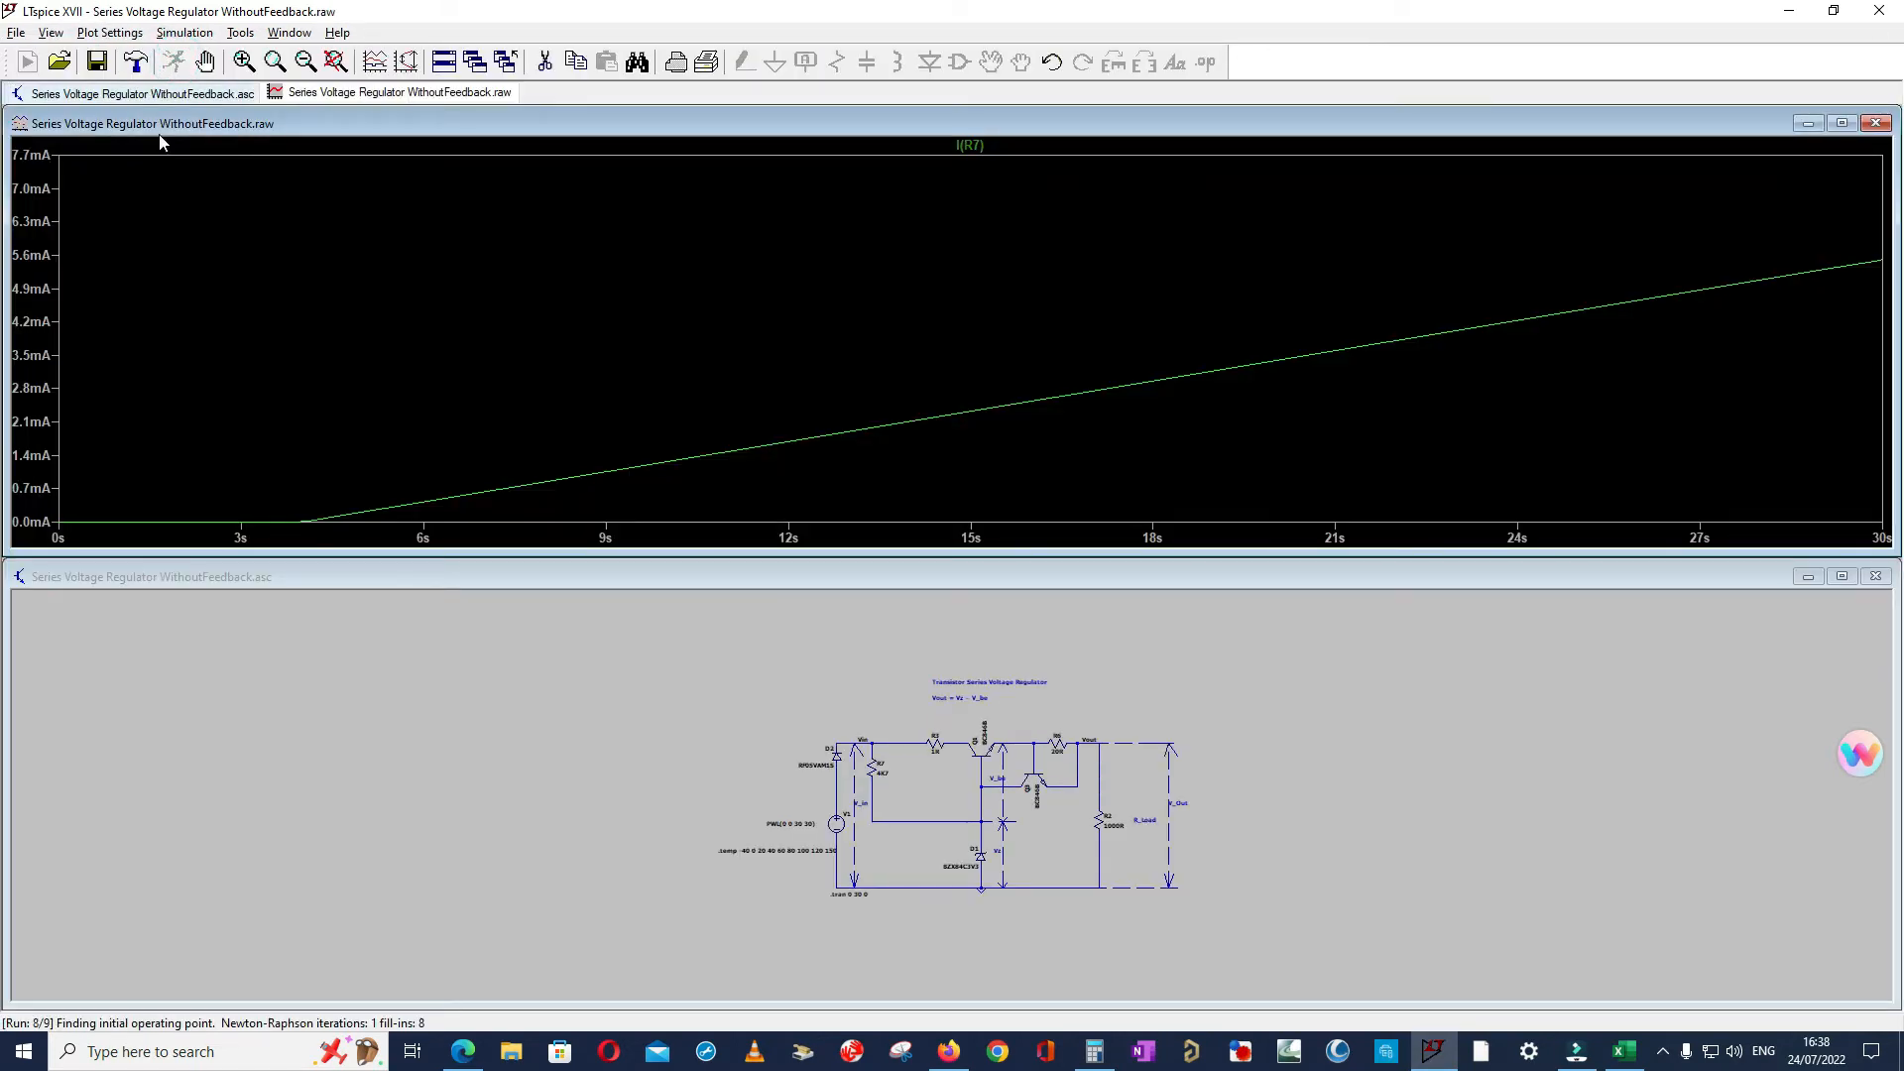
{"action": "scroll", "coordinate": [876, 776], "scroll_direction": "up", "scroll_amount": 1}
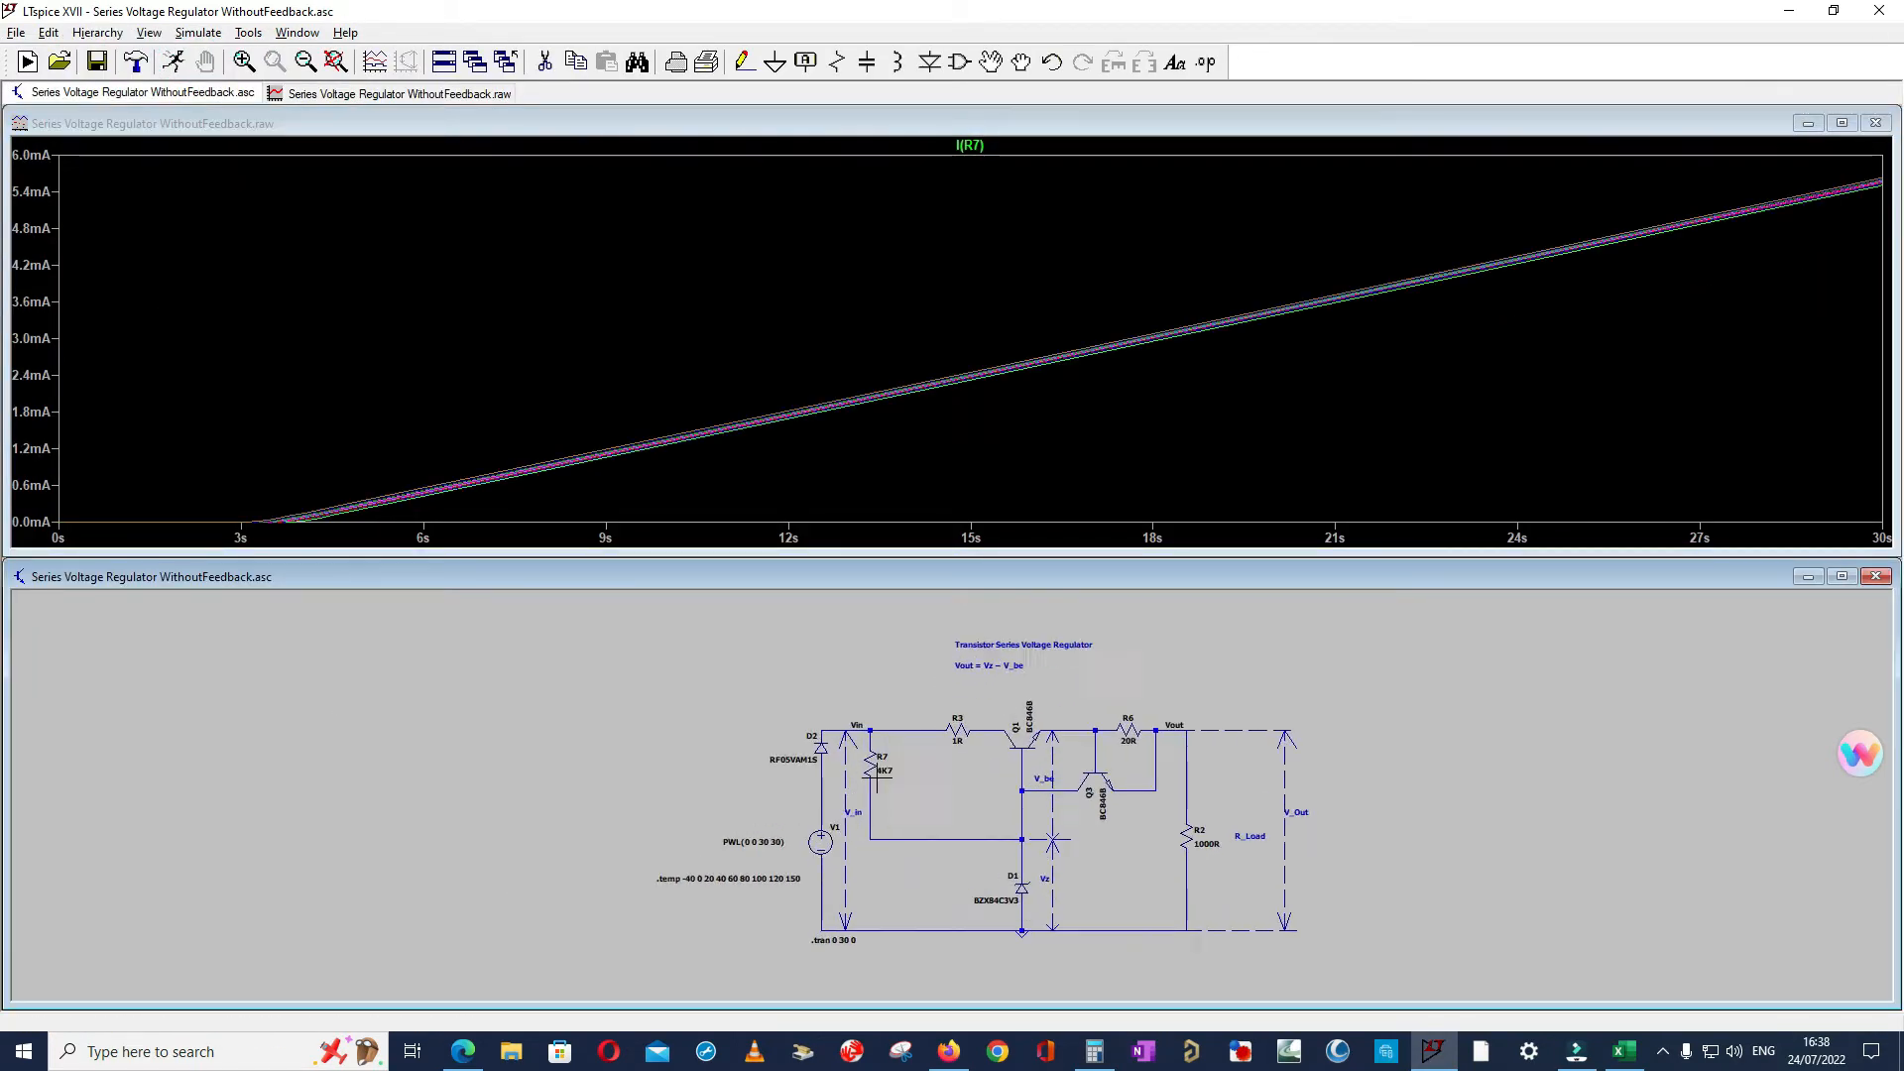
{"action": "scroll", "coordinate": [876, 776], "scroll_direction": "up", "scroll_amount": 2}
{"action": "left_click", "coordinate": [883, 697]}
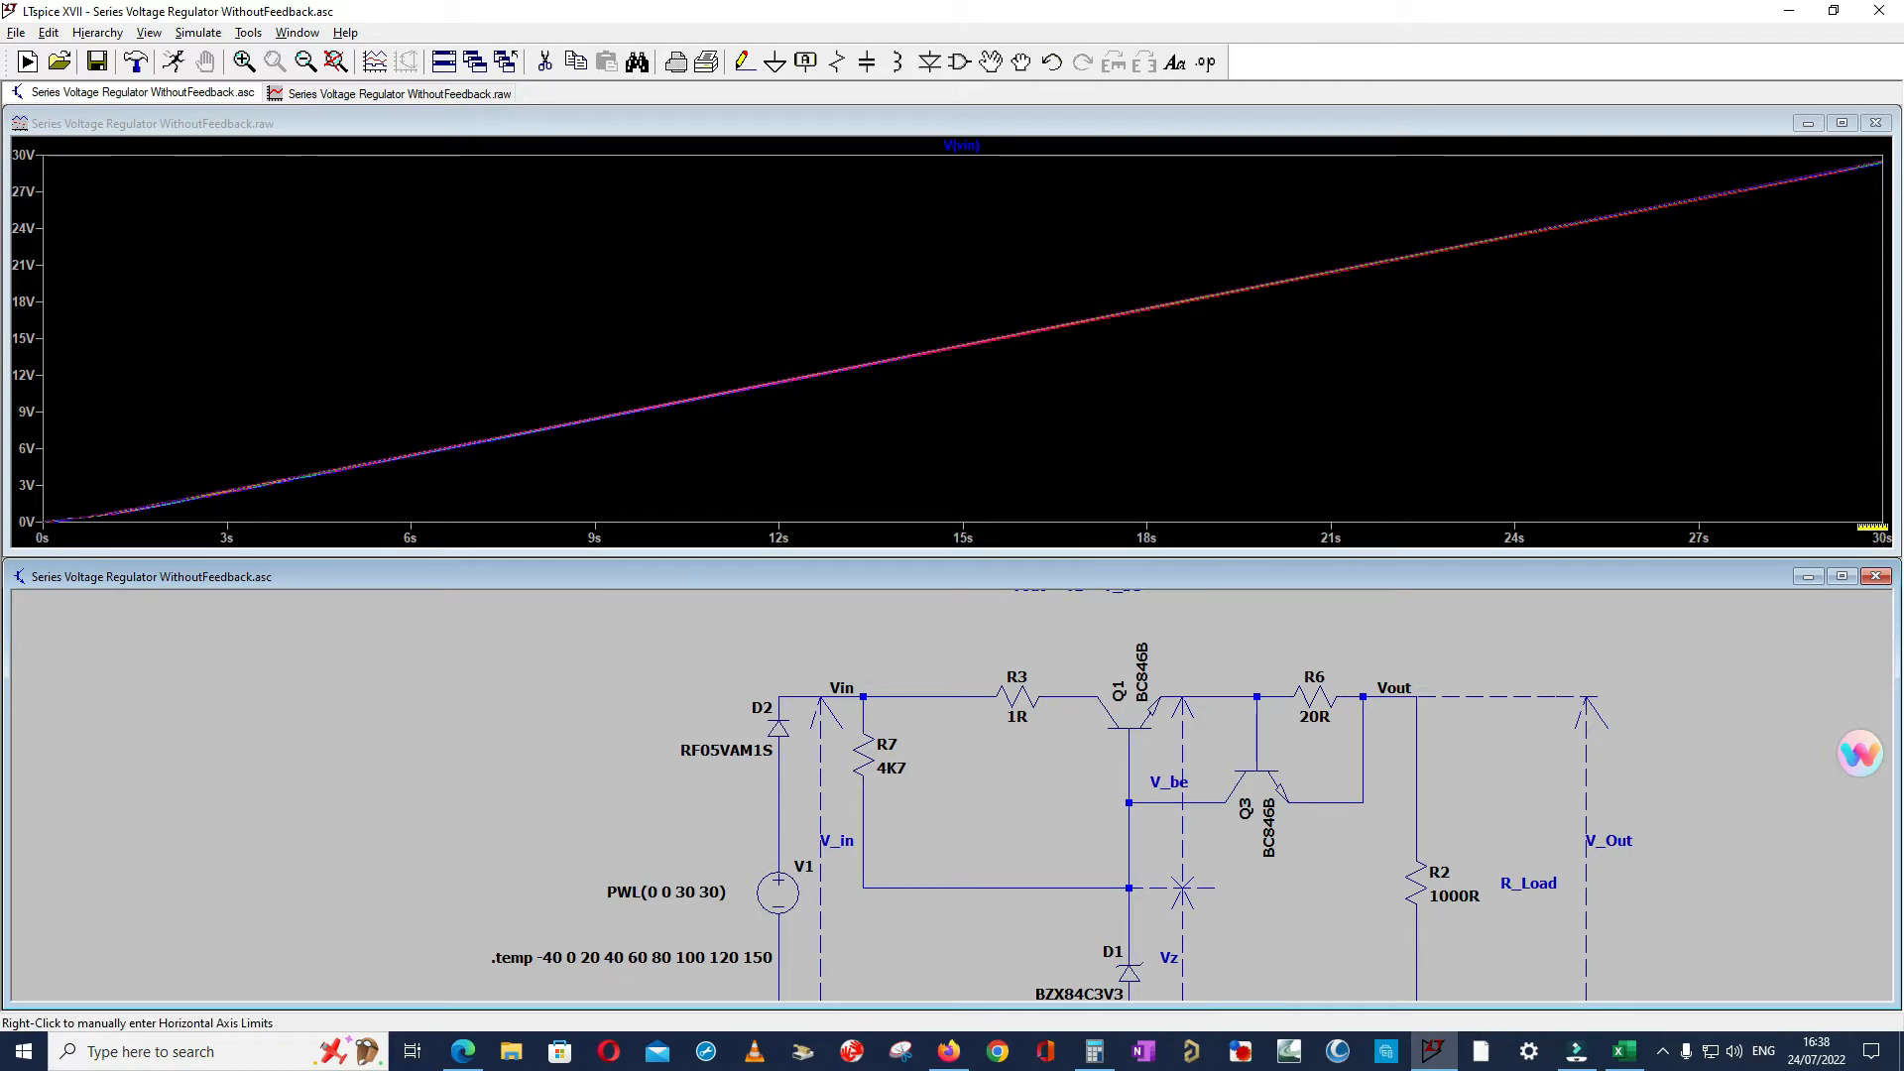
- Plot the voltage at zener D1's upper node, zoomed to about 3.2–11.2 s, and the Vout voltage, zoomed to about 5.6–6.9 s
{"action": "scroll", "coordinate": [1354, 704], "scroll_direction": "down", "scroll_amount": 3}
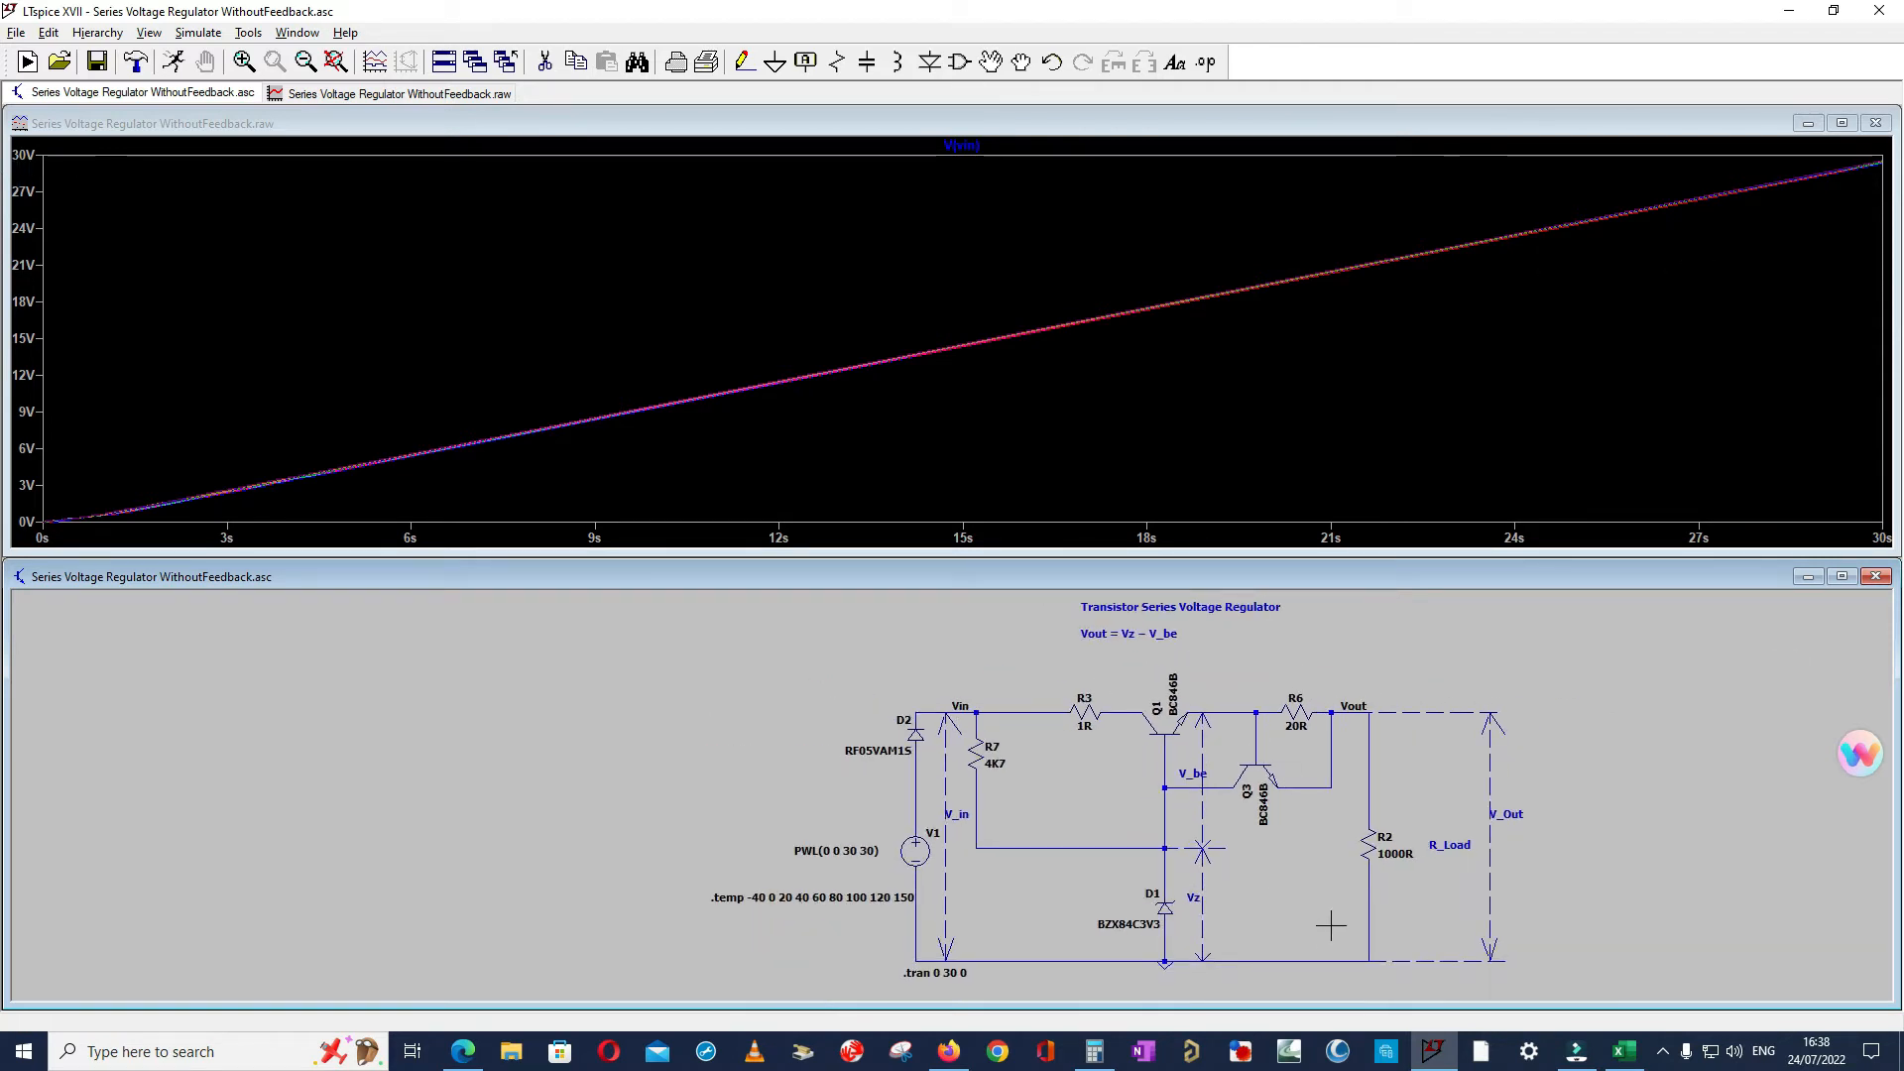
{"action": "left_click", "coordinate": [1162, 844]}
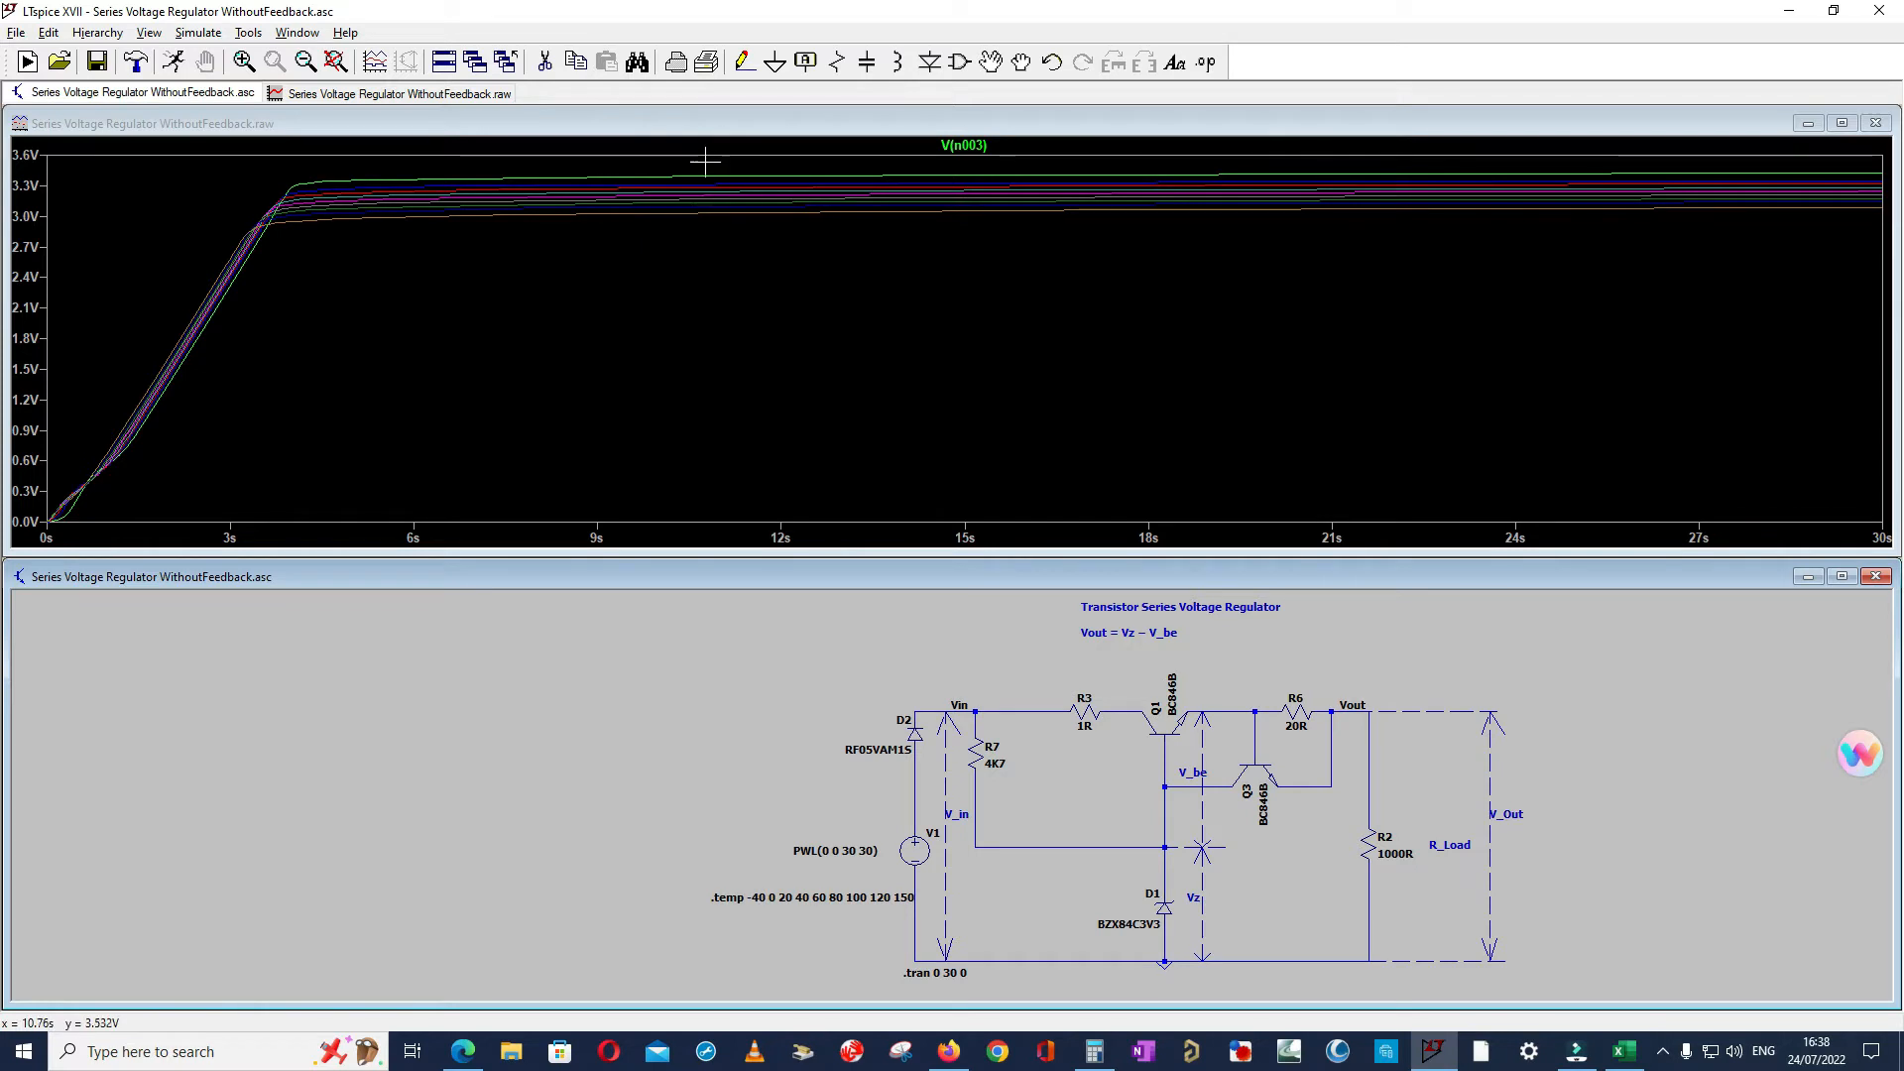
{"action": "left_click_drag", "start_coordinate": [260, 166], "coordinate": [724, 243]}
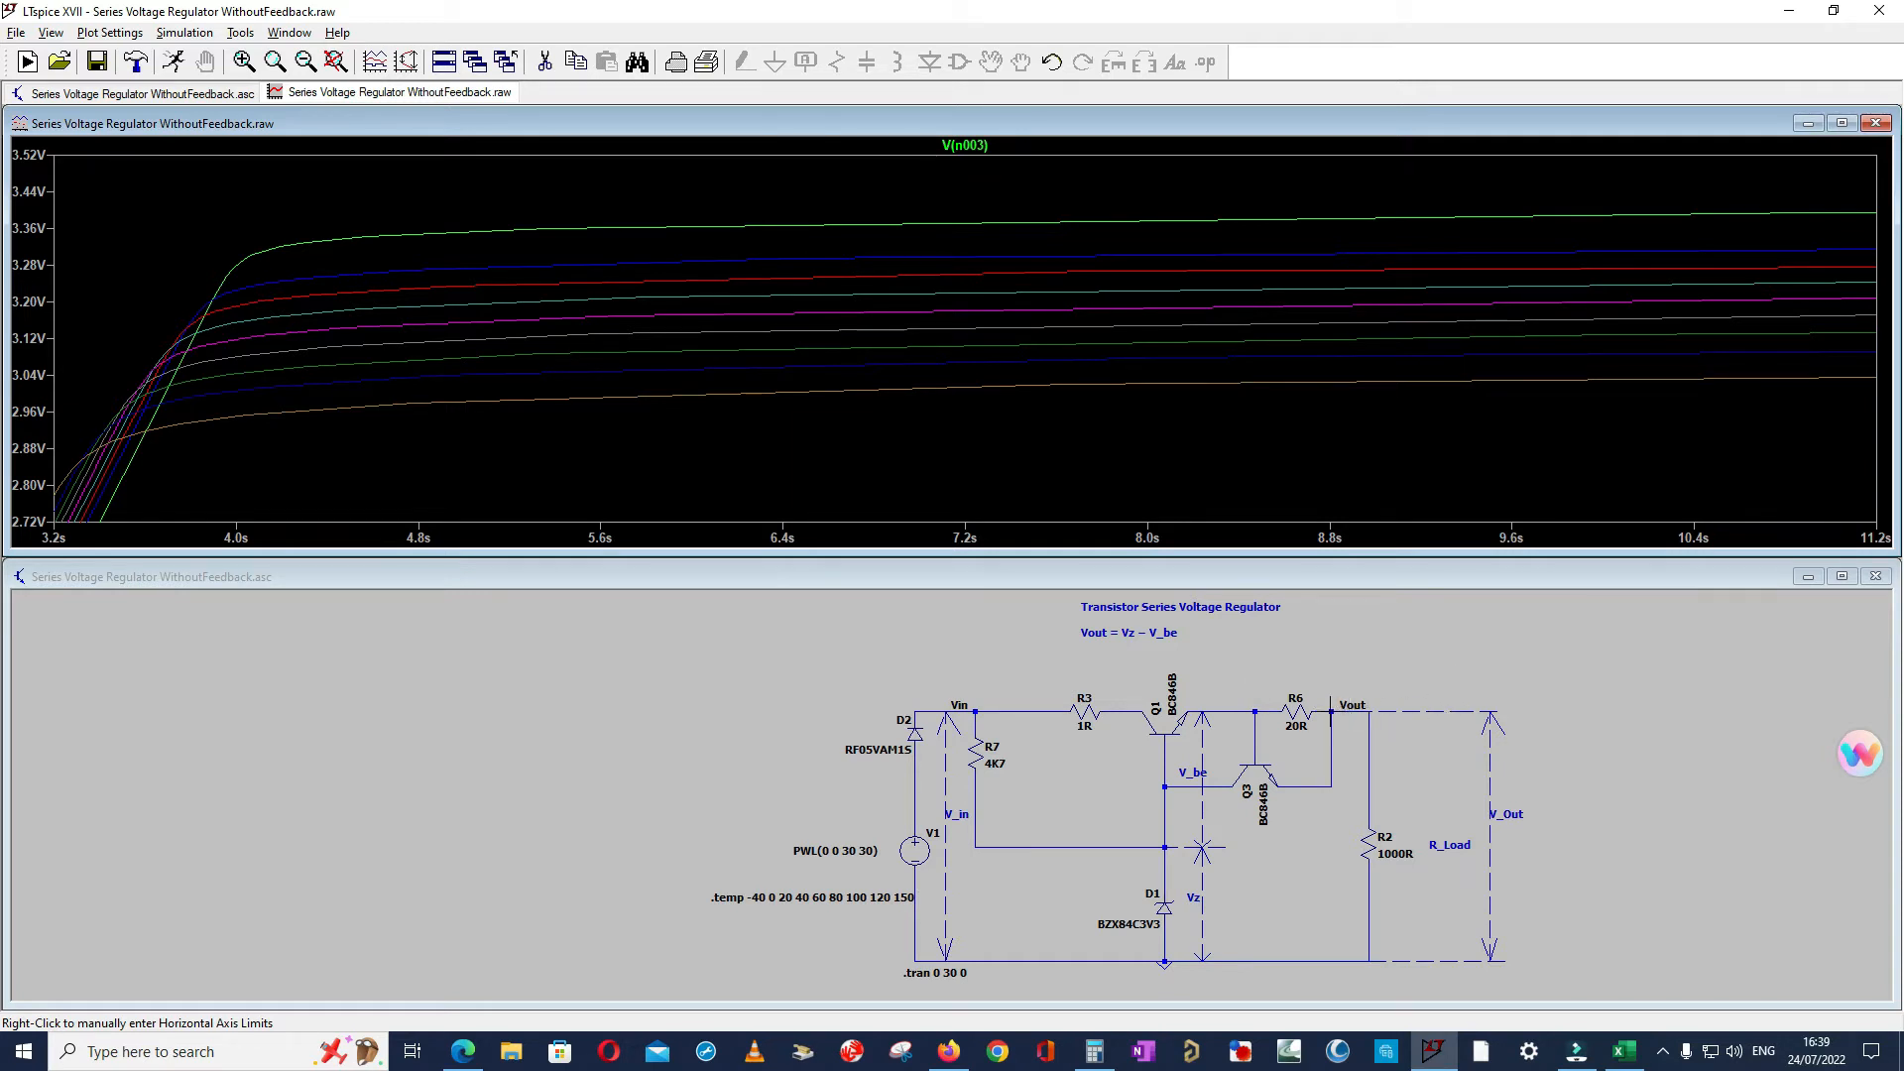
{"action": "left_click", "coordinate": [1331, 711]}
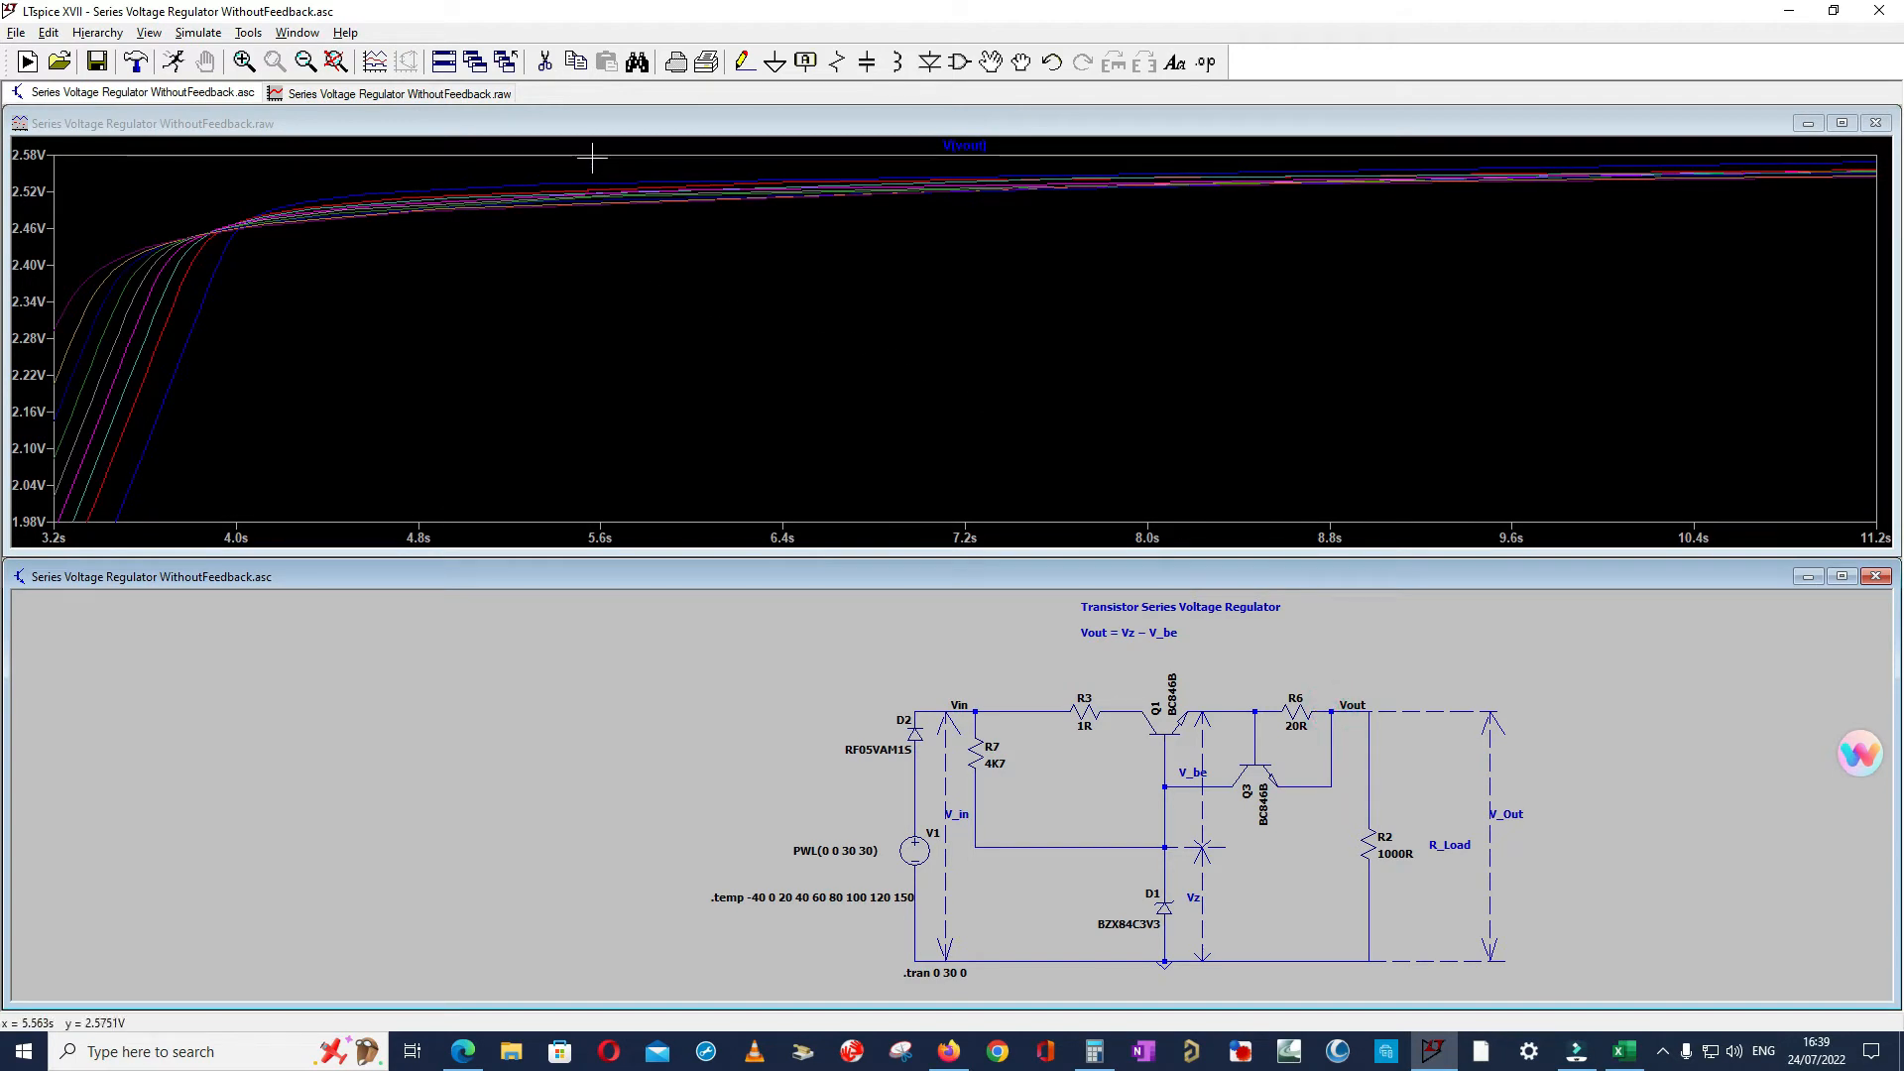
{"action": "left_click_drag", "start_coordinate": [608, 166], "coordinate": [881, 225]}
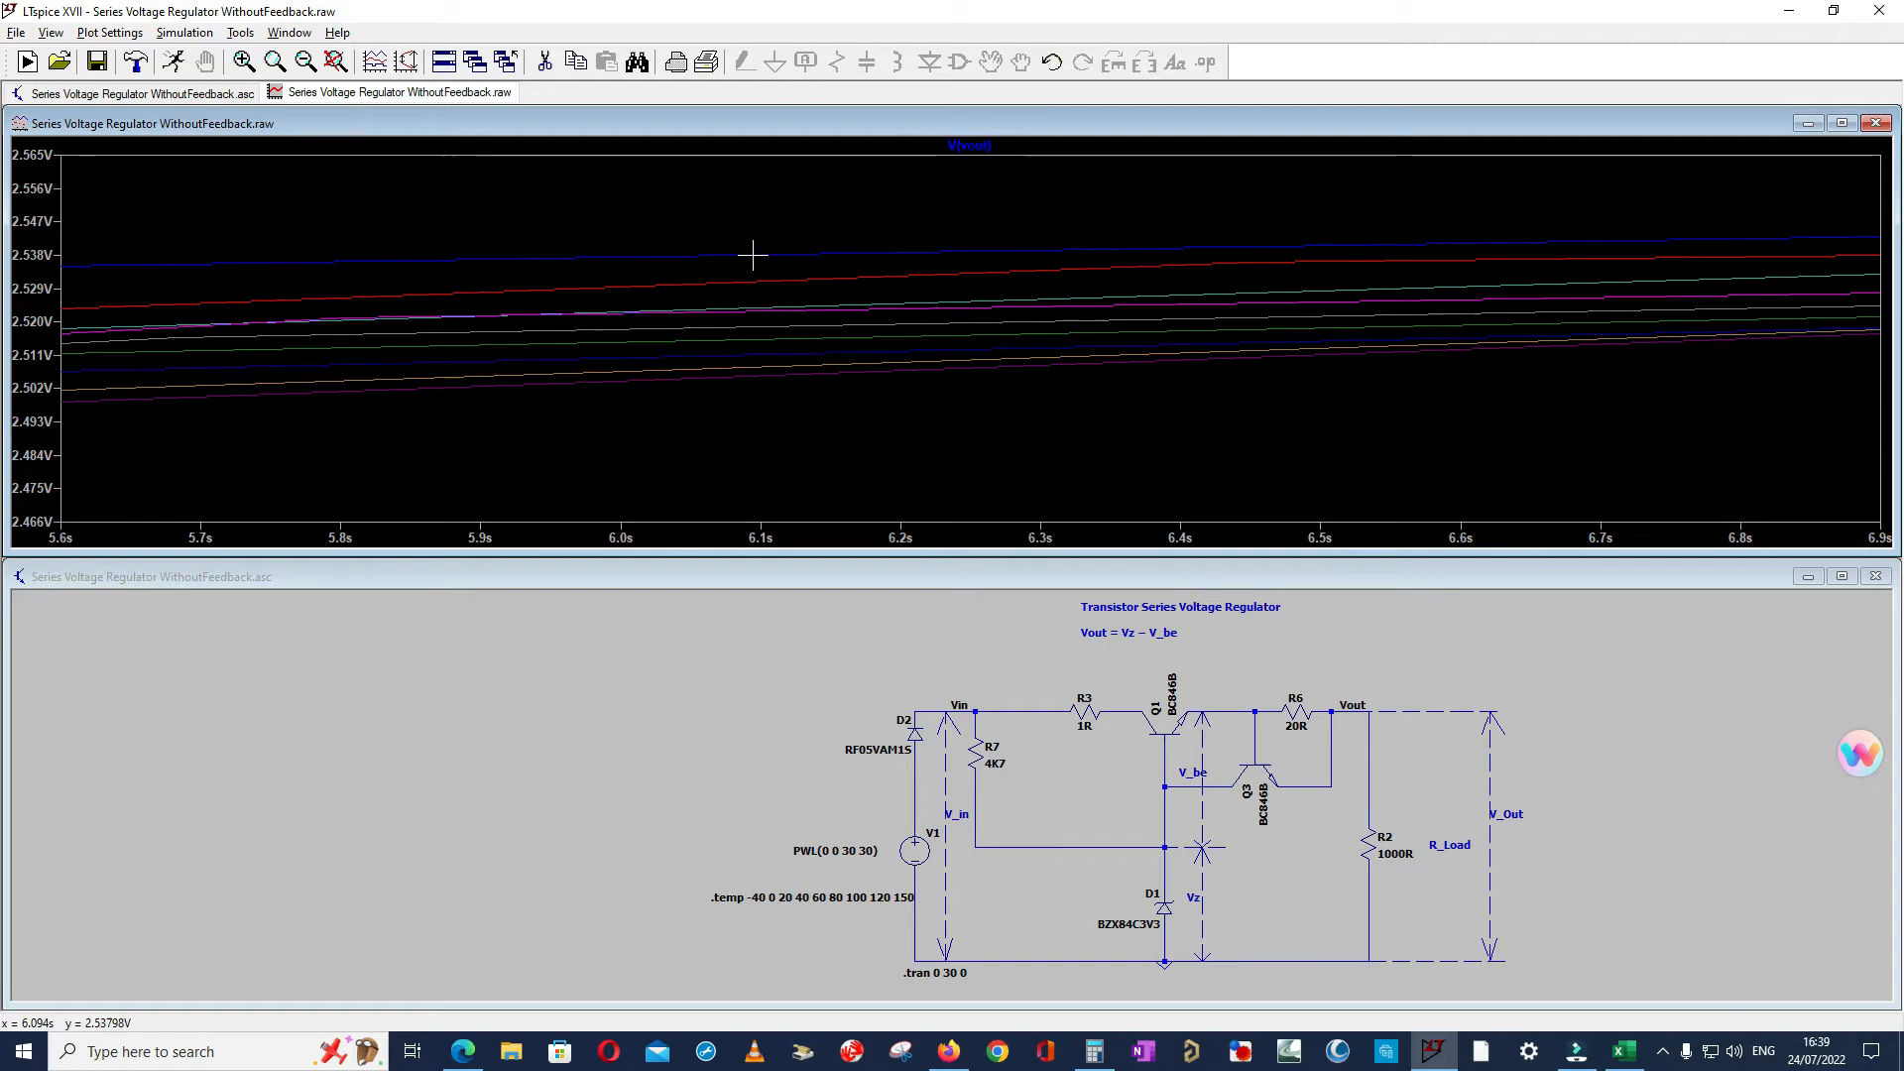
- Plot the differential voltage between Q1's emitter and base, followed by the current through load resistor R2
{"action": "left_click", "coordinate": [1221, 708]}
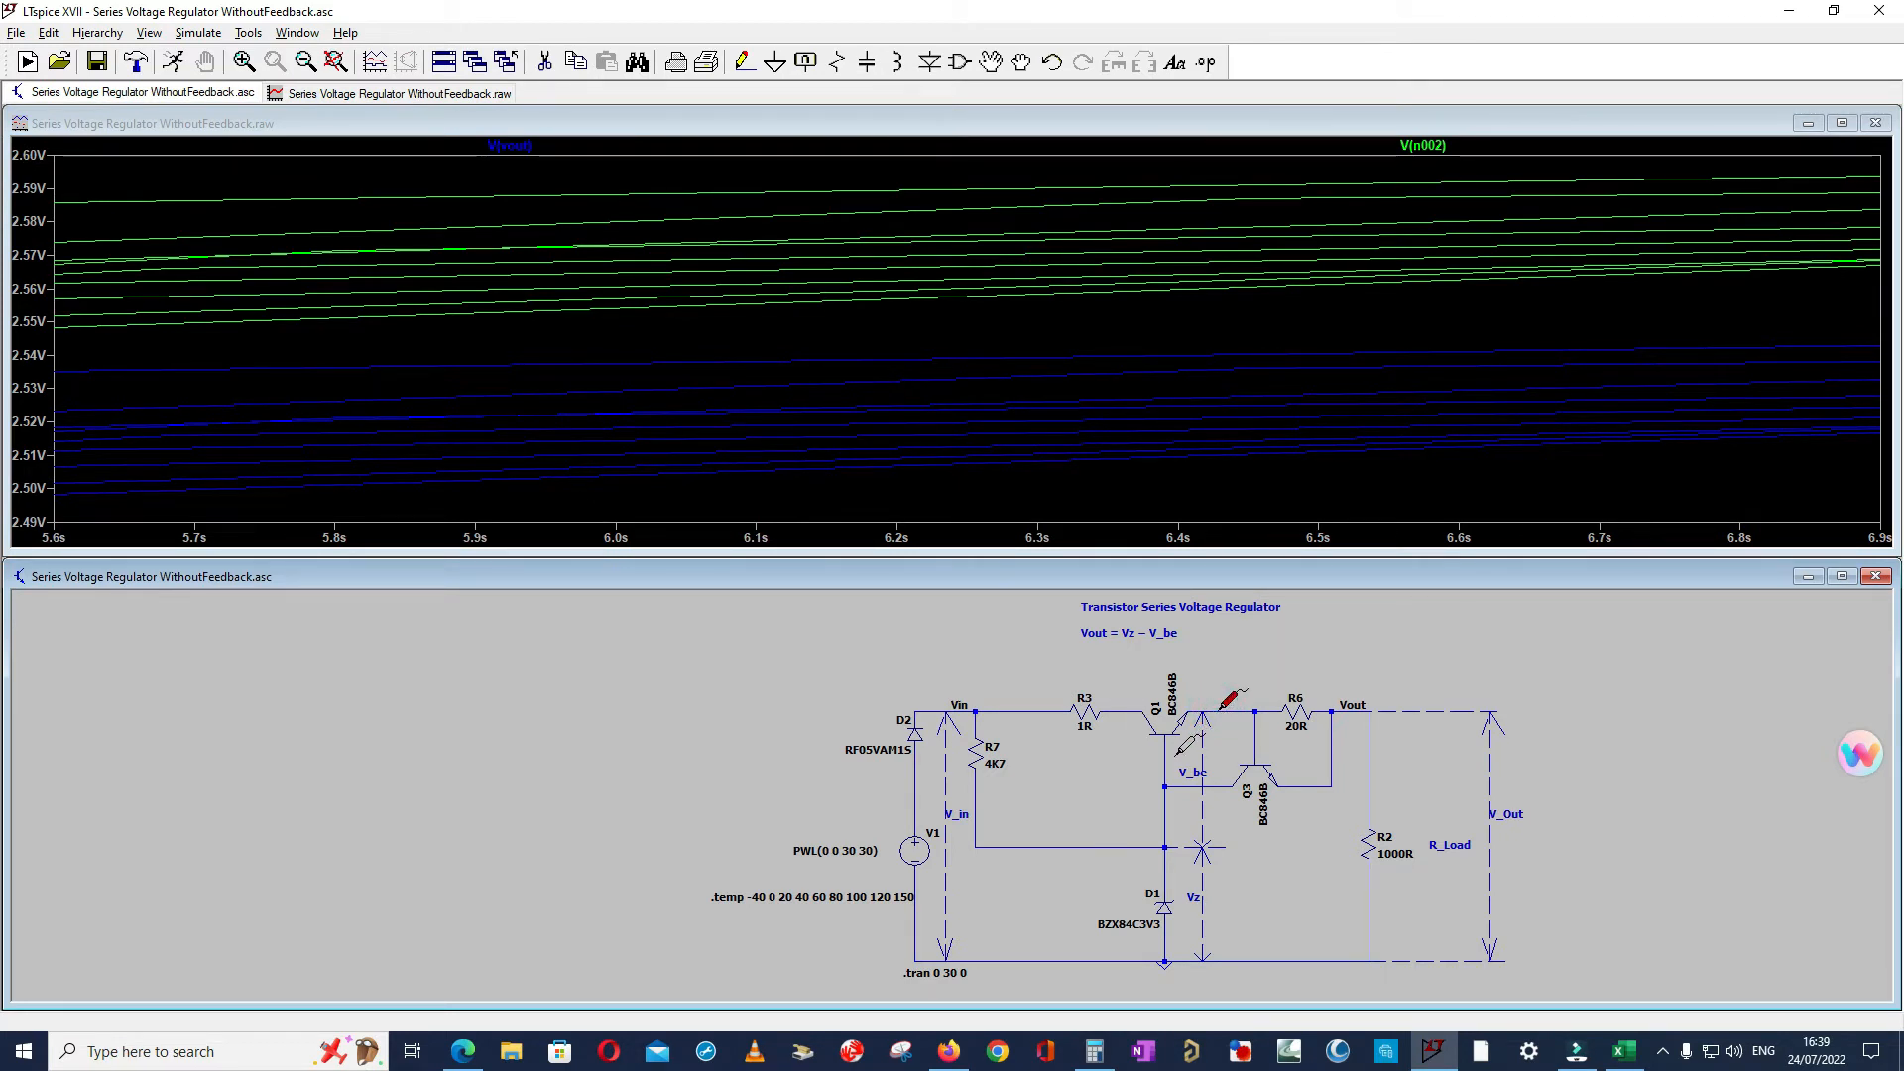
{"action": "mouse_move", "coordinate": [1174, 754]}
{"action": "left_mouse_down"}
{"action": "mouse_move", "coordinate": [1202, 721]}
{"action": "mouse_move", "coordinate": [1166, 763]}
{"action": "left_mouse_up"}
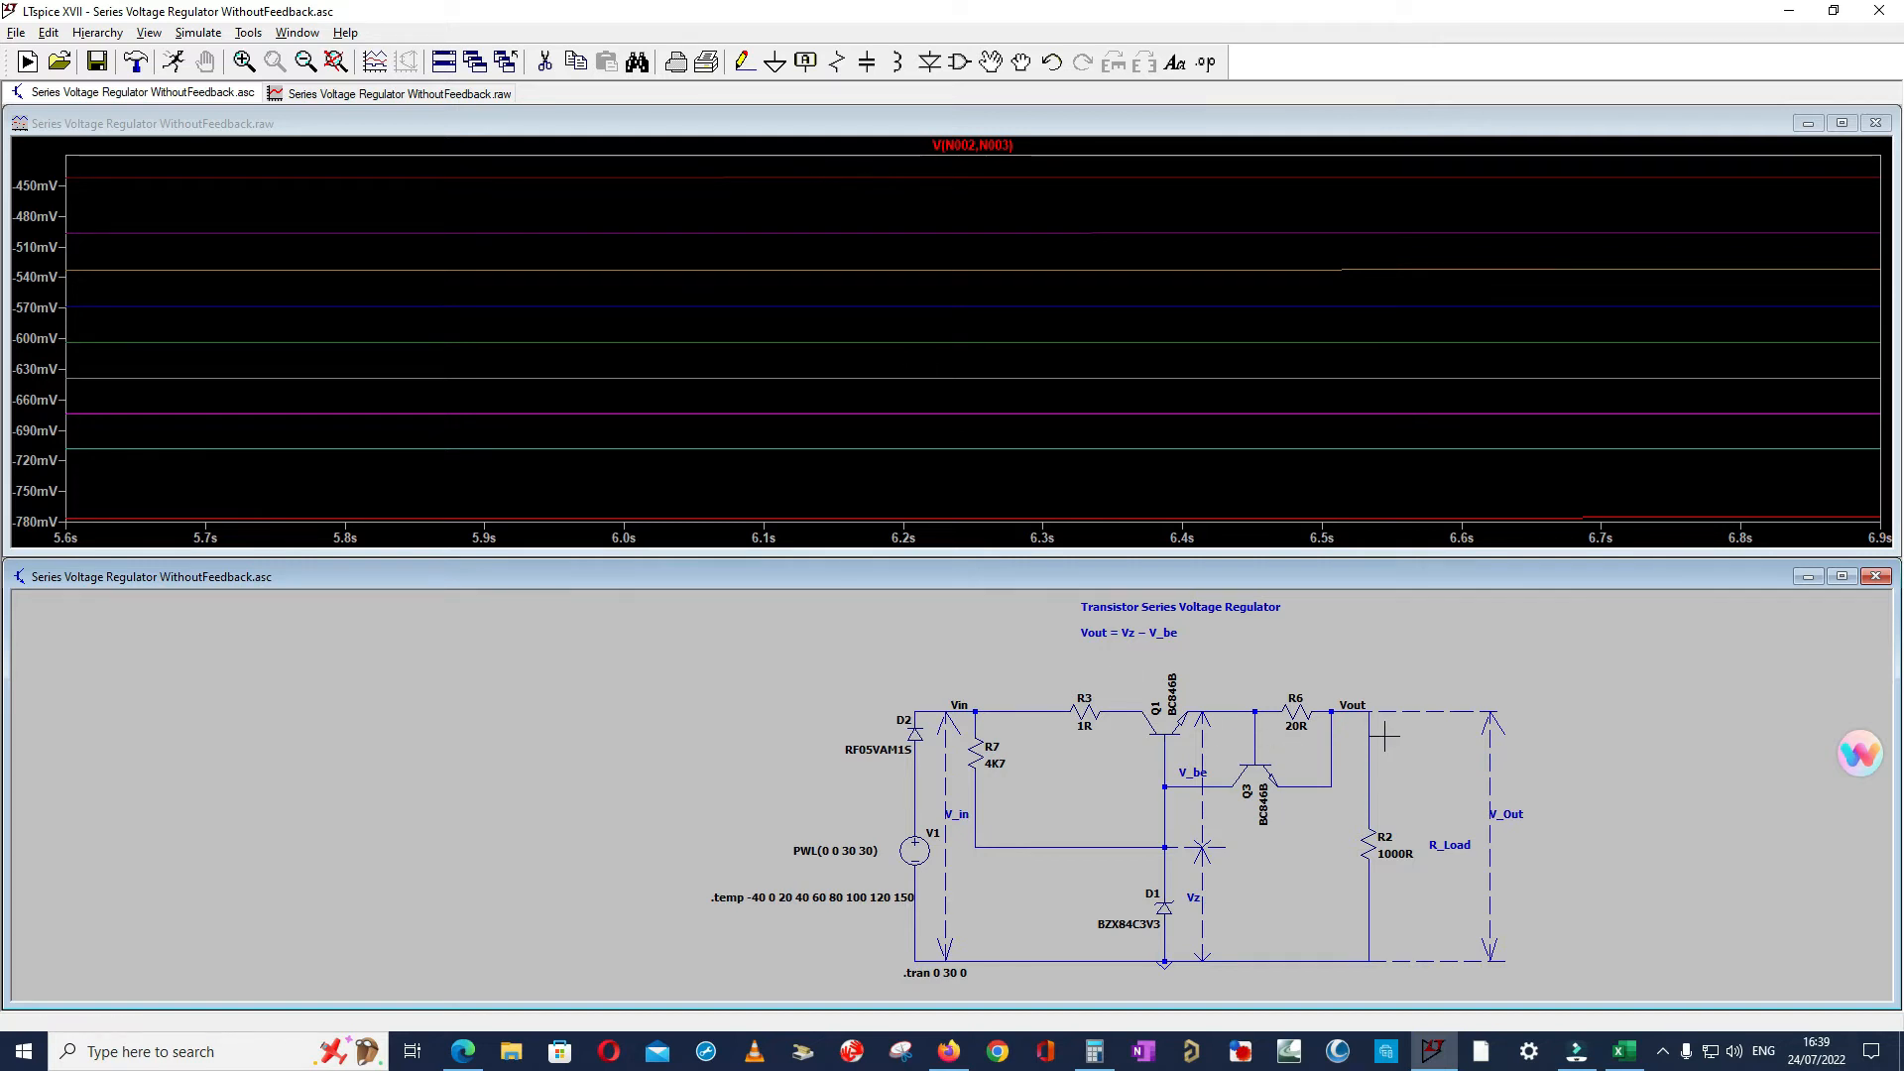
{"action": "left_click", "coordinate": [1369, 845]}
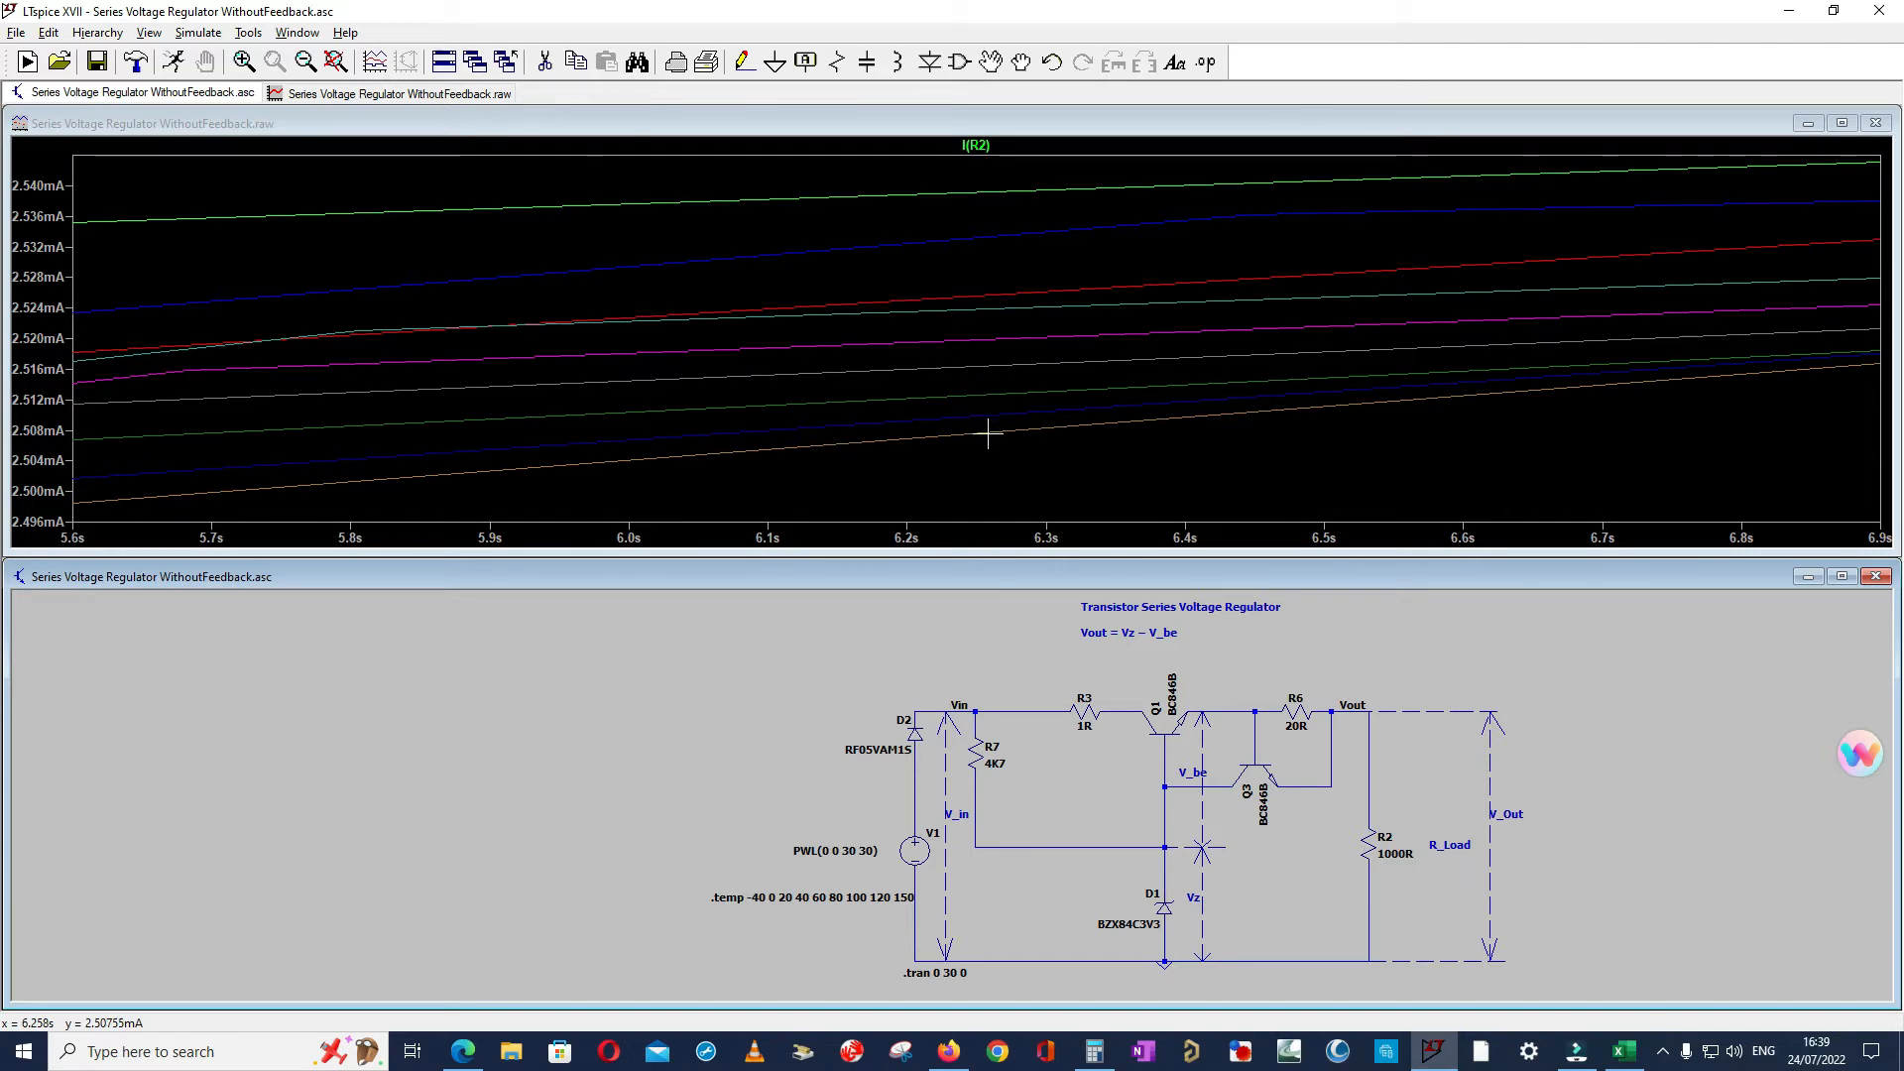
- Set load resistor R2 to 270 Ω and rerun the simulation, examining its current between about 11 and 23 s
{"action": "right_click", "coordinate": [1370, 841]}
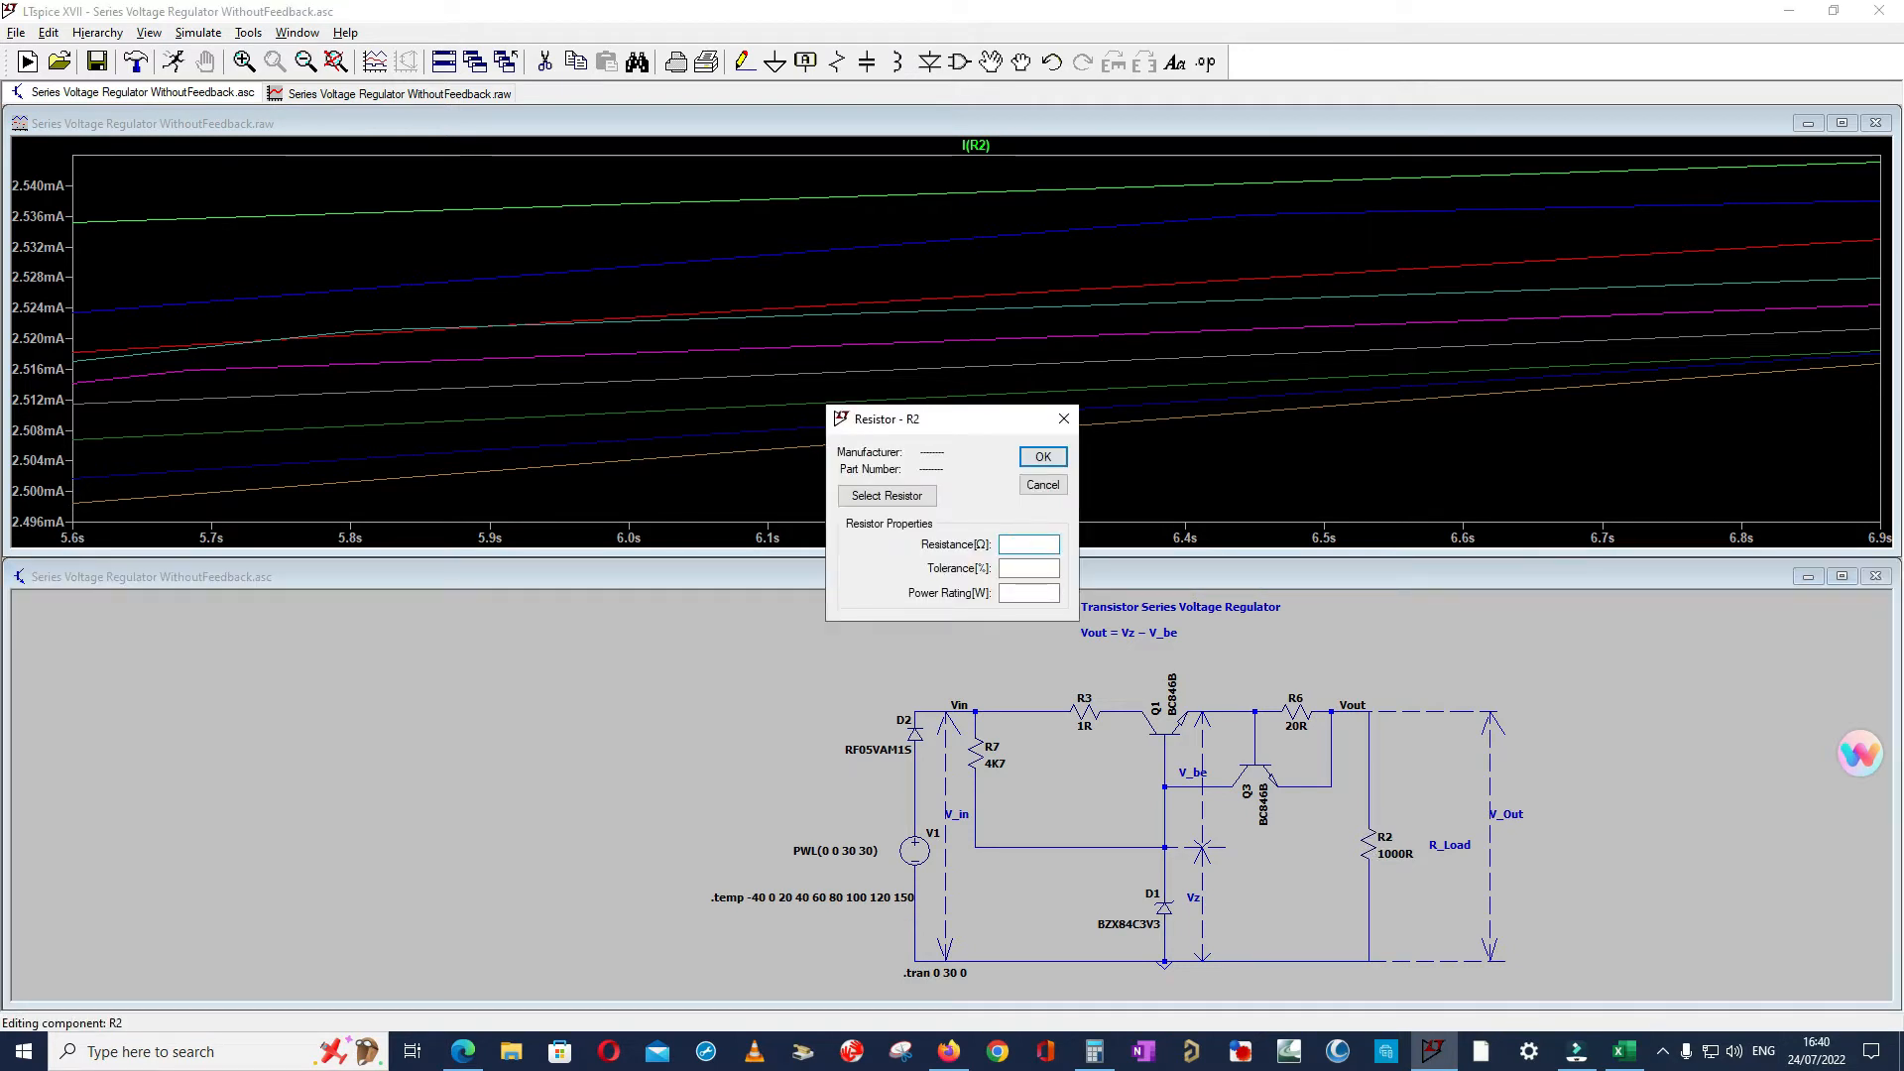
{"action": "type", "text": "270"}
{"action": "key", "text": "Return"}
{"action": "left_click", "coordinate": [1372, 840]}
{"action": "left_click", "coordinate": [173, 62]}
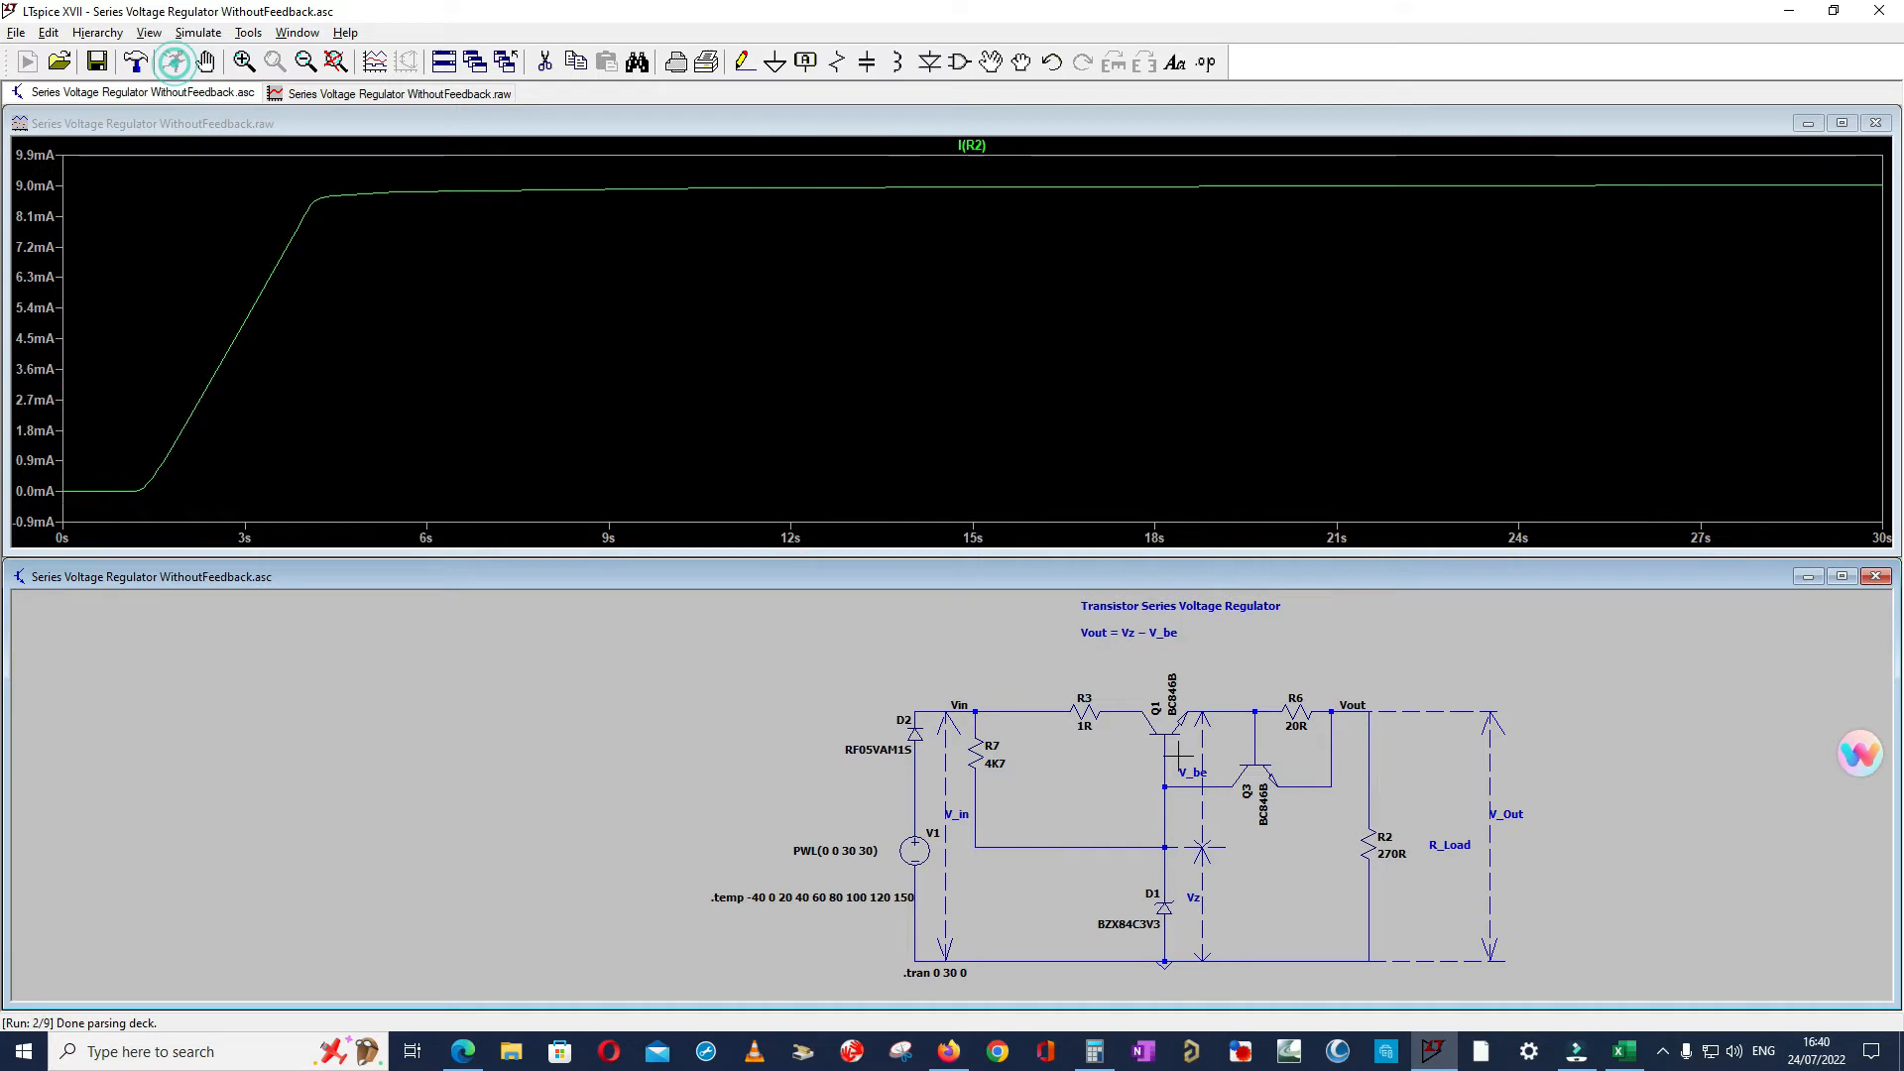
{"action": "left_click_drag", "start_coordinate": [786, 170], "coordinate": [1442, 344]}
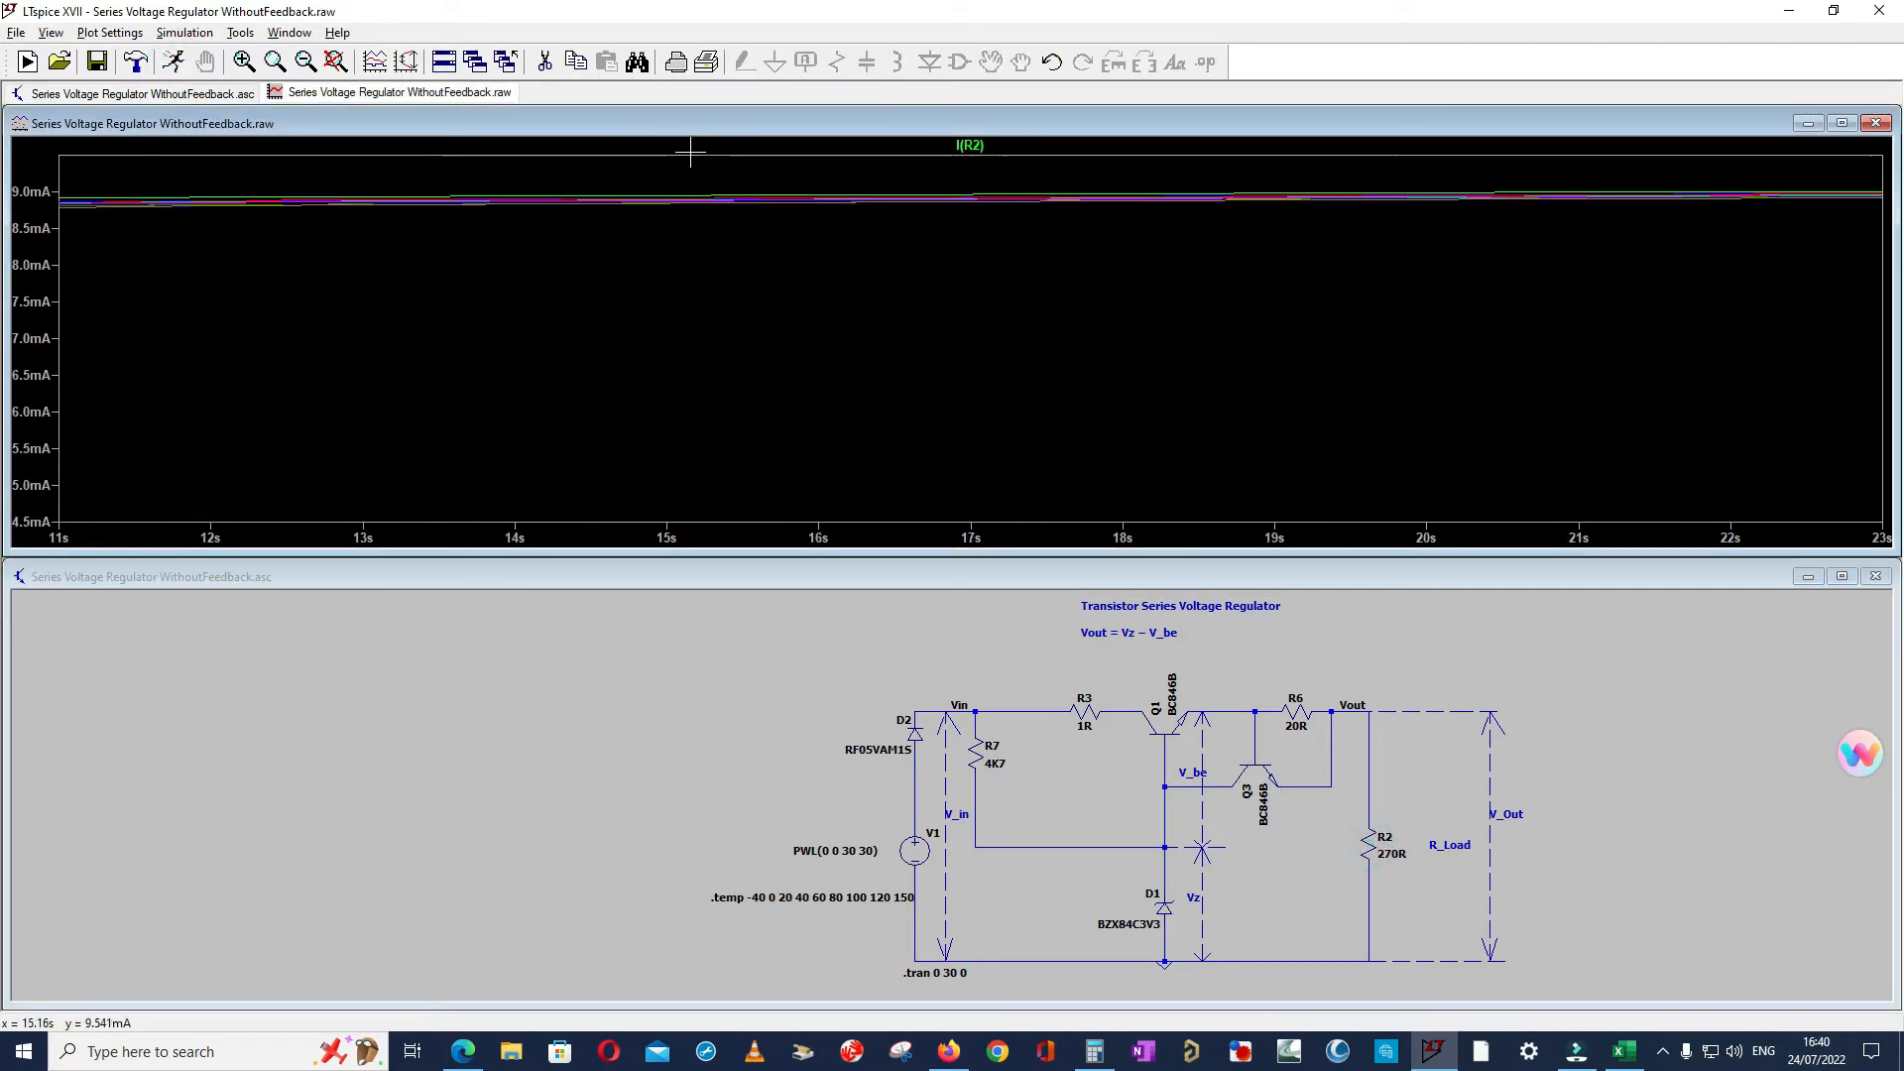
- Set R2 to 180 Ω, rerun the simulation, and examine the load current and Vout voltage between about 11.8 and 14.4 s
{"action": "right_click", "coordinate": [1369, 845]}
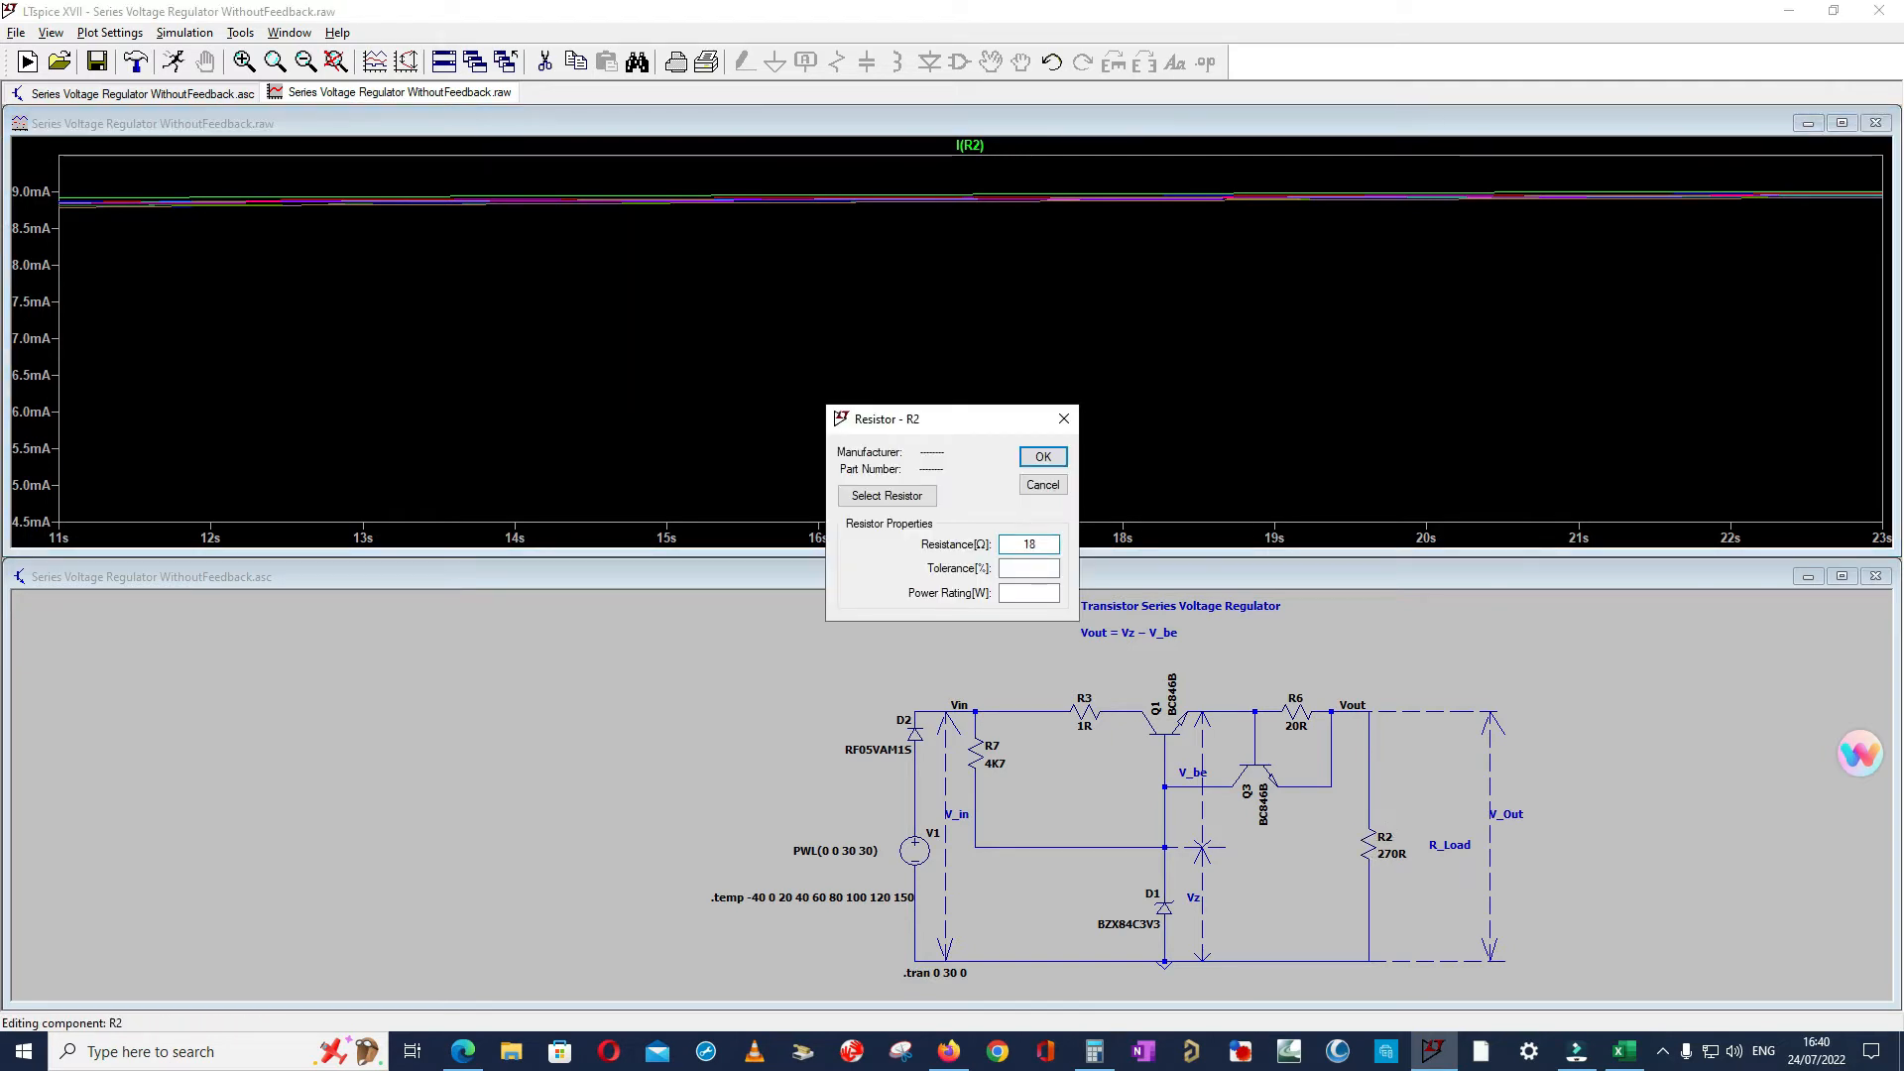
{"action": "key", "text": "Return"}
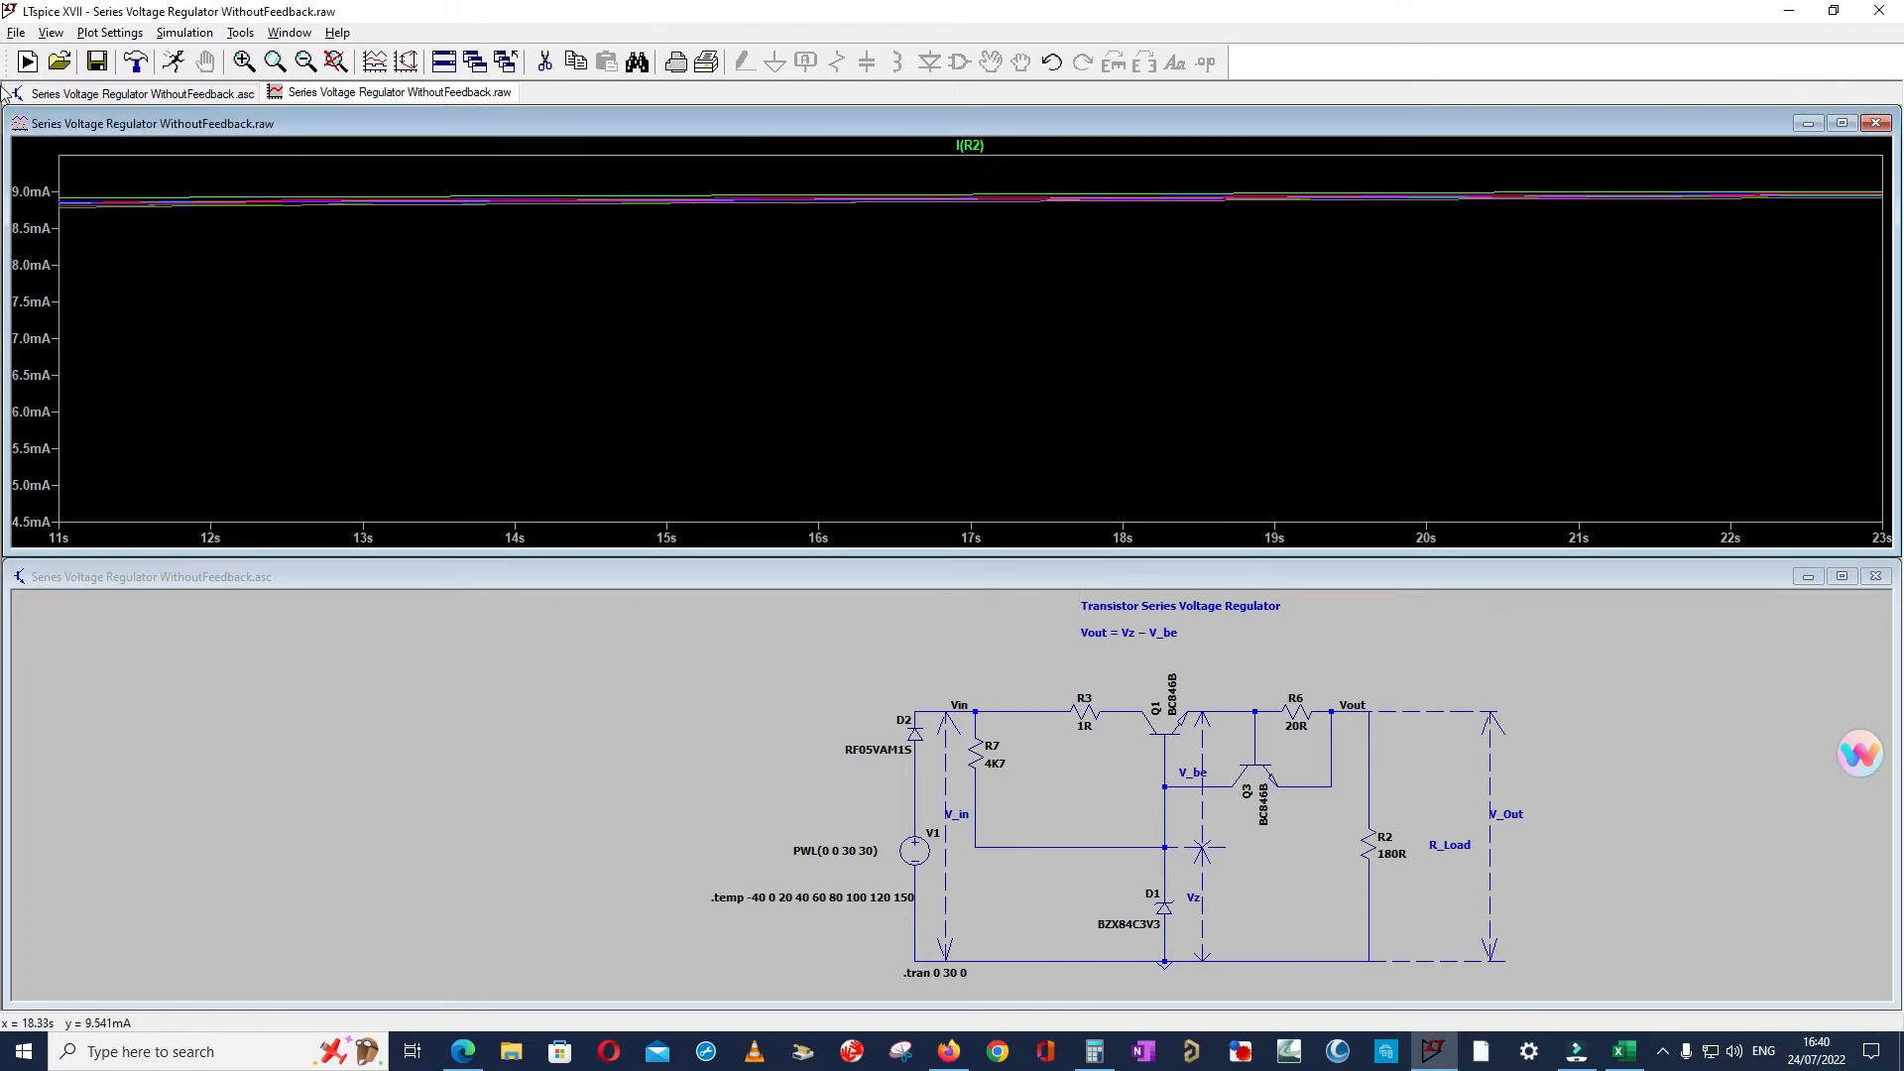
{"action": "left_click", "coordinate": [174, 61]}
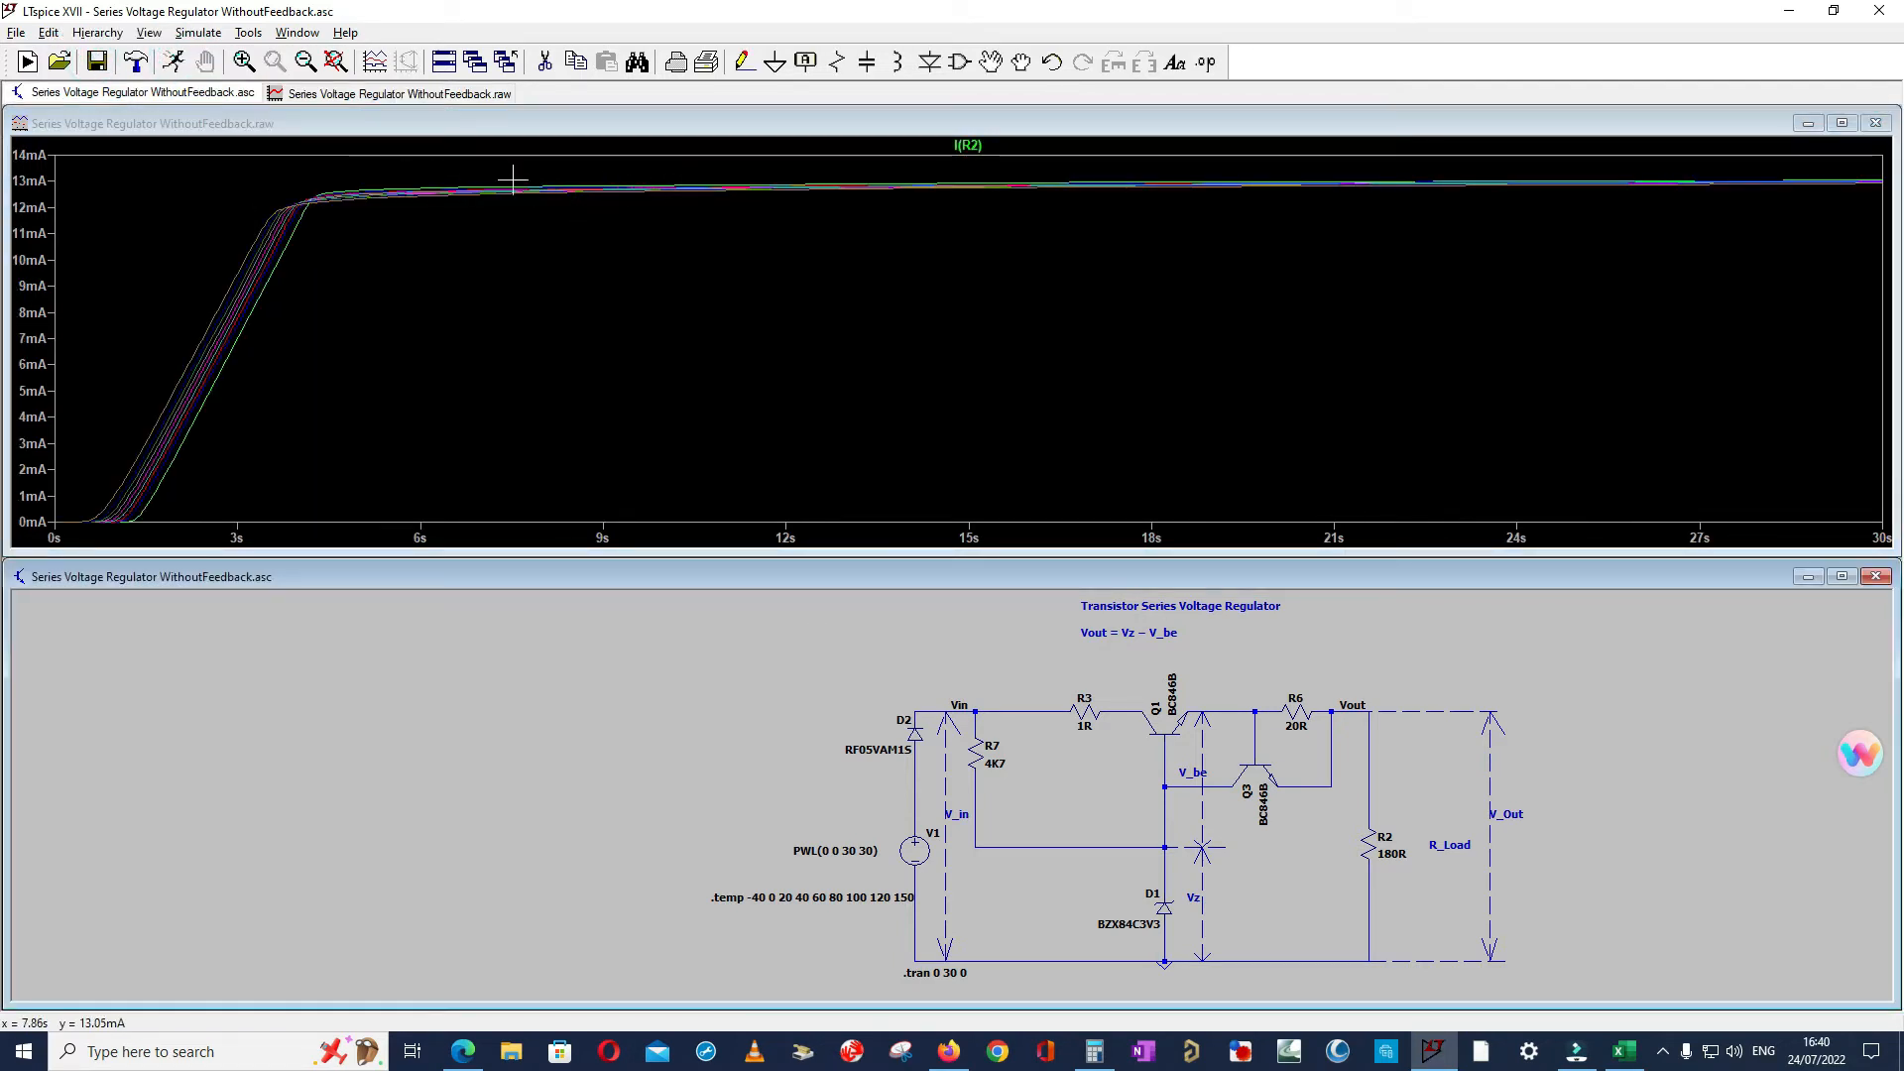
{"action": "left_click_drag", "start_coordinate": [621, 164], "coordinate": [1090, 216]}
{"action": "left_click_drag", "start_coordinate": [701, 251], "coordinate": [1050, 480]}
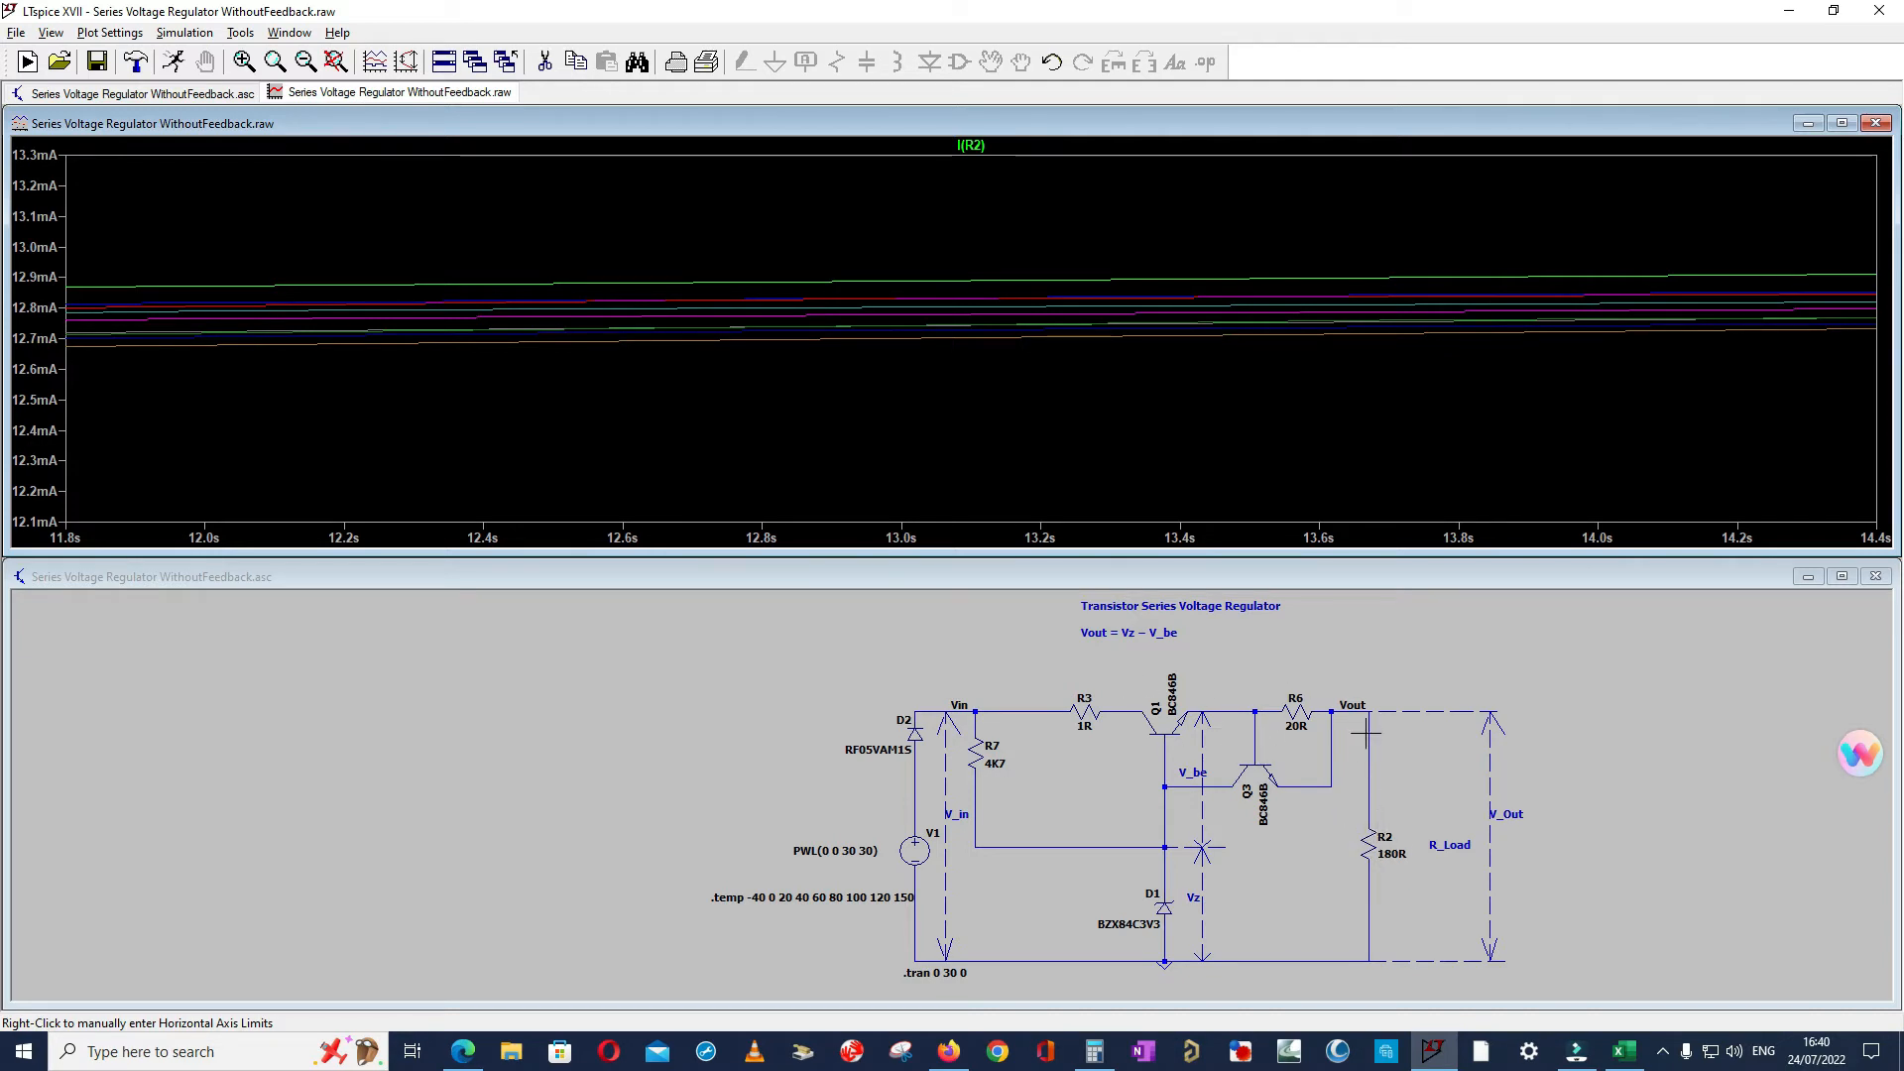
{"action": "left_click", "coordinate": [1333, 711]}
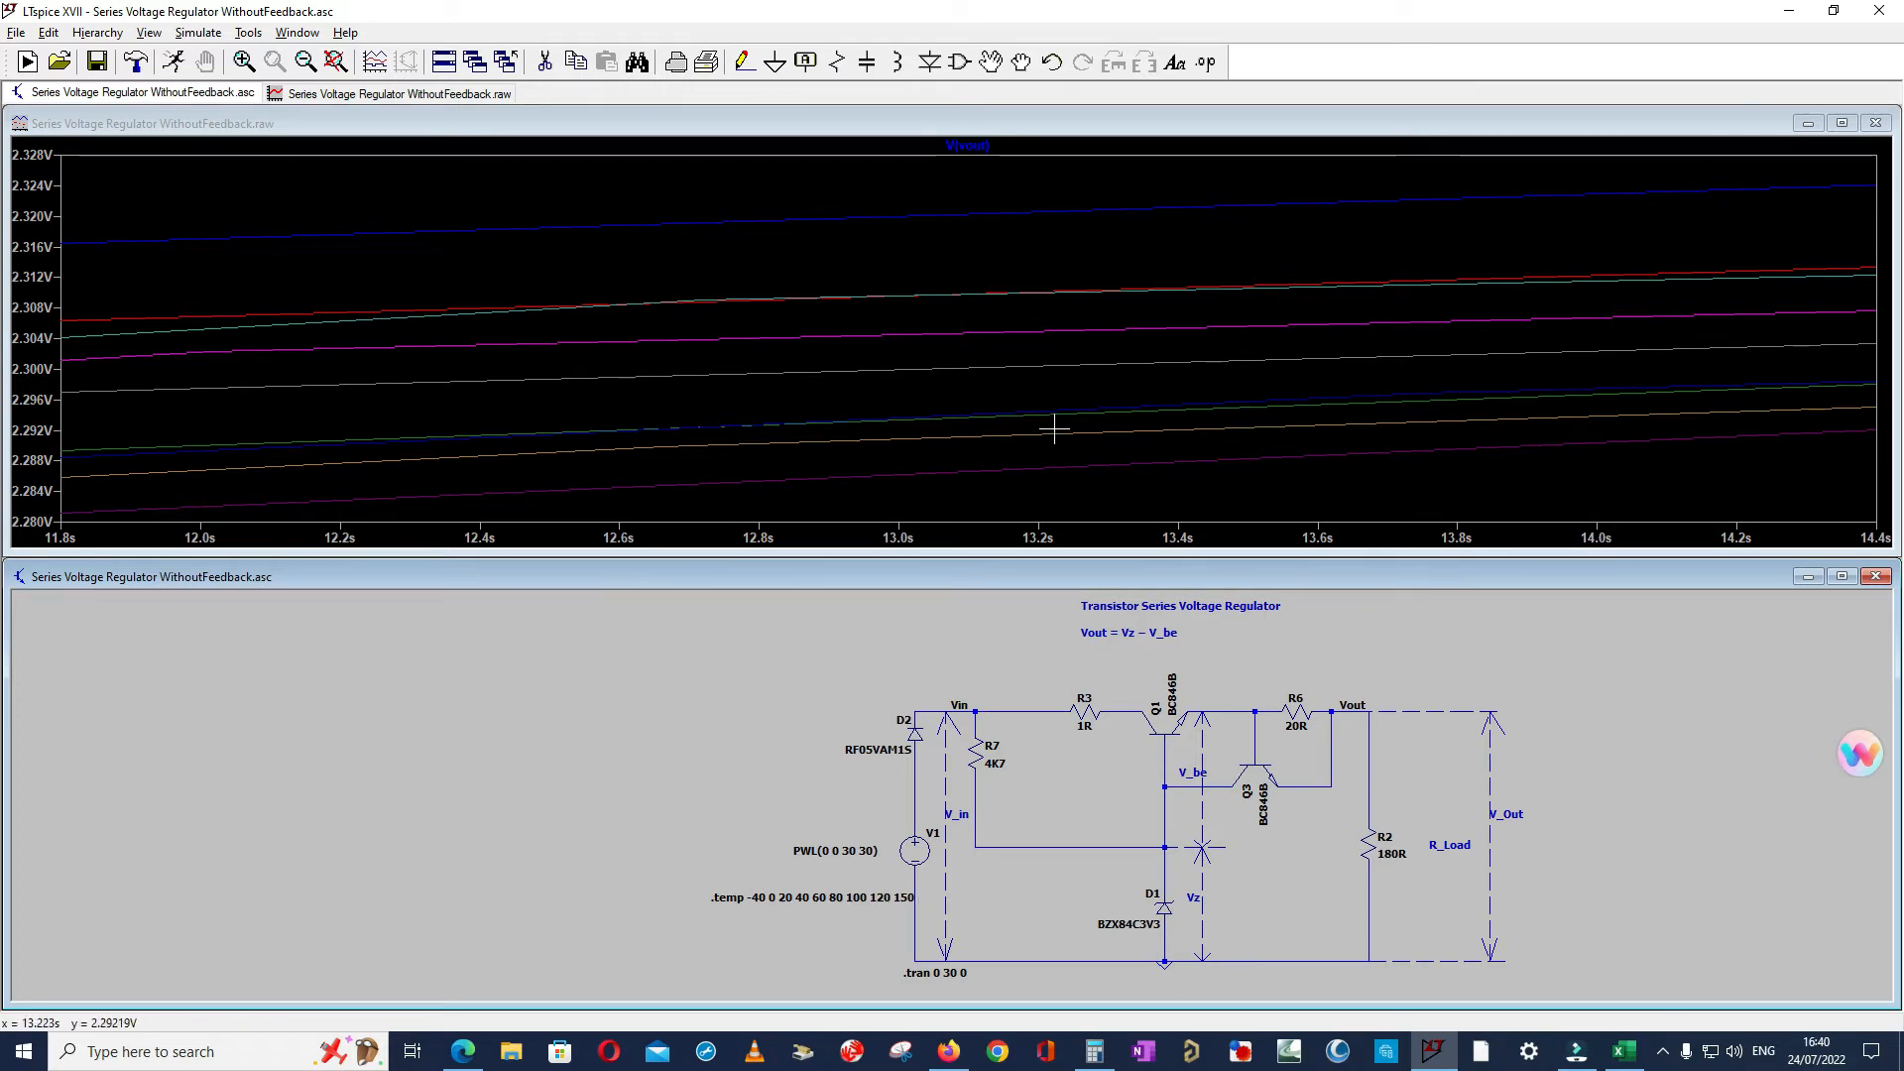
- Set load resistor R2 to 1000 Ω and rerun the simulation
{"action": "right_click", "coordinate": [1374, 838]}
{"action": "left_click", "coordinate": [1064, 419]}
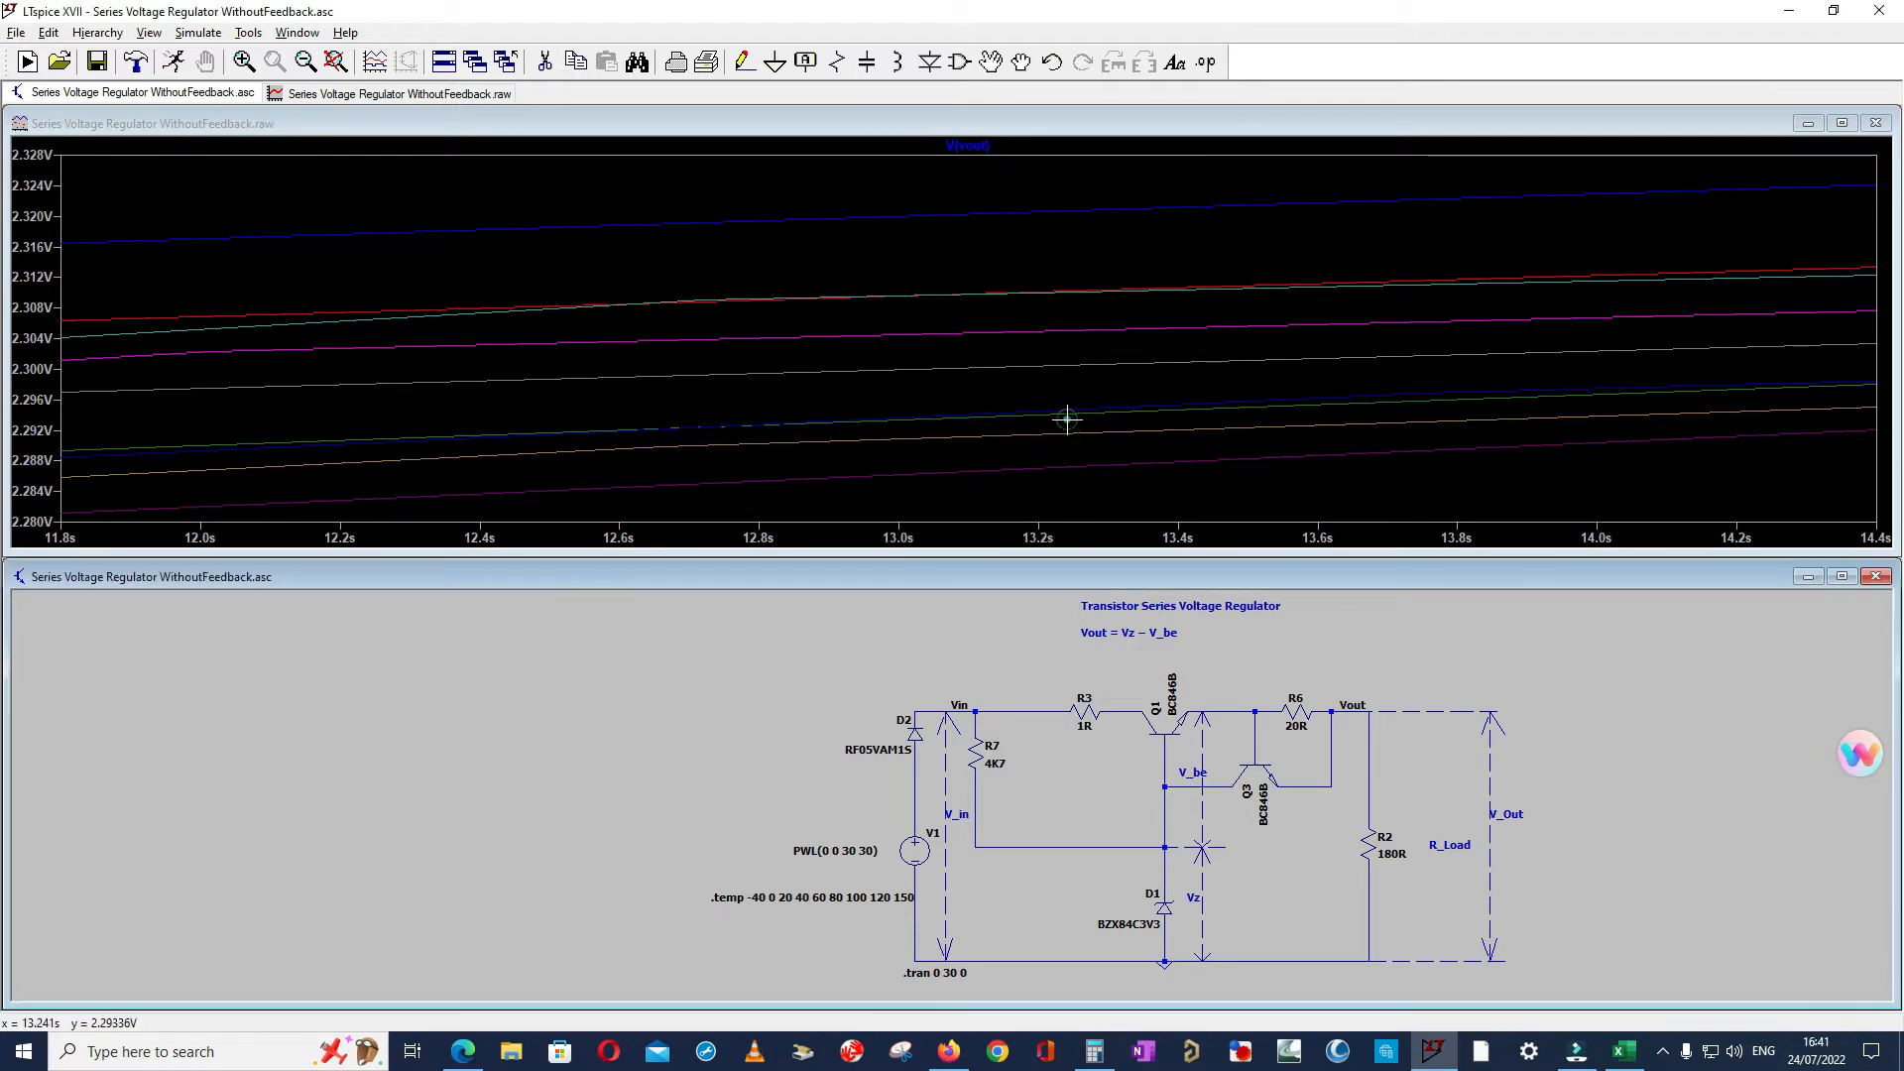
{"action": "right_click", "coordinate": [1374, 840]}
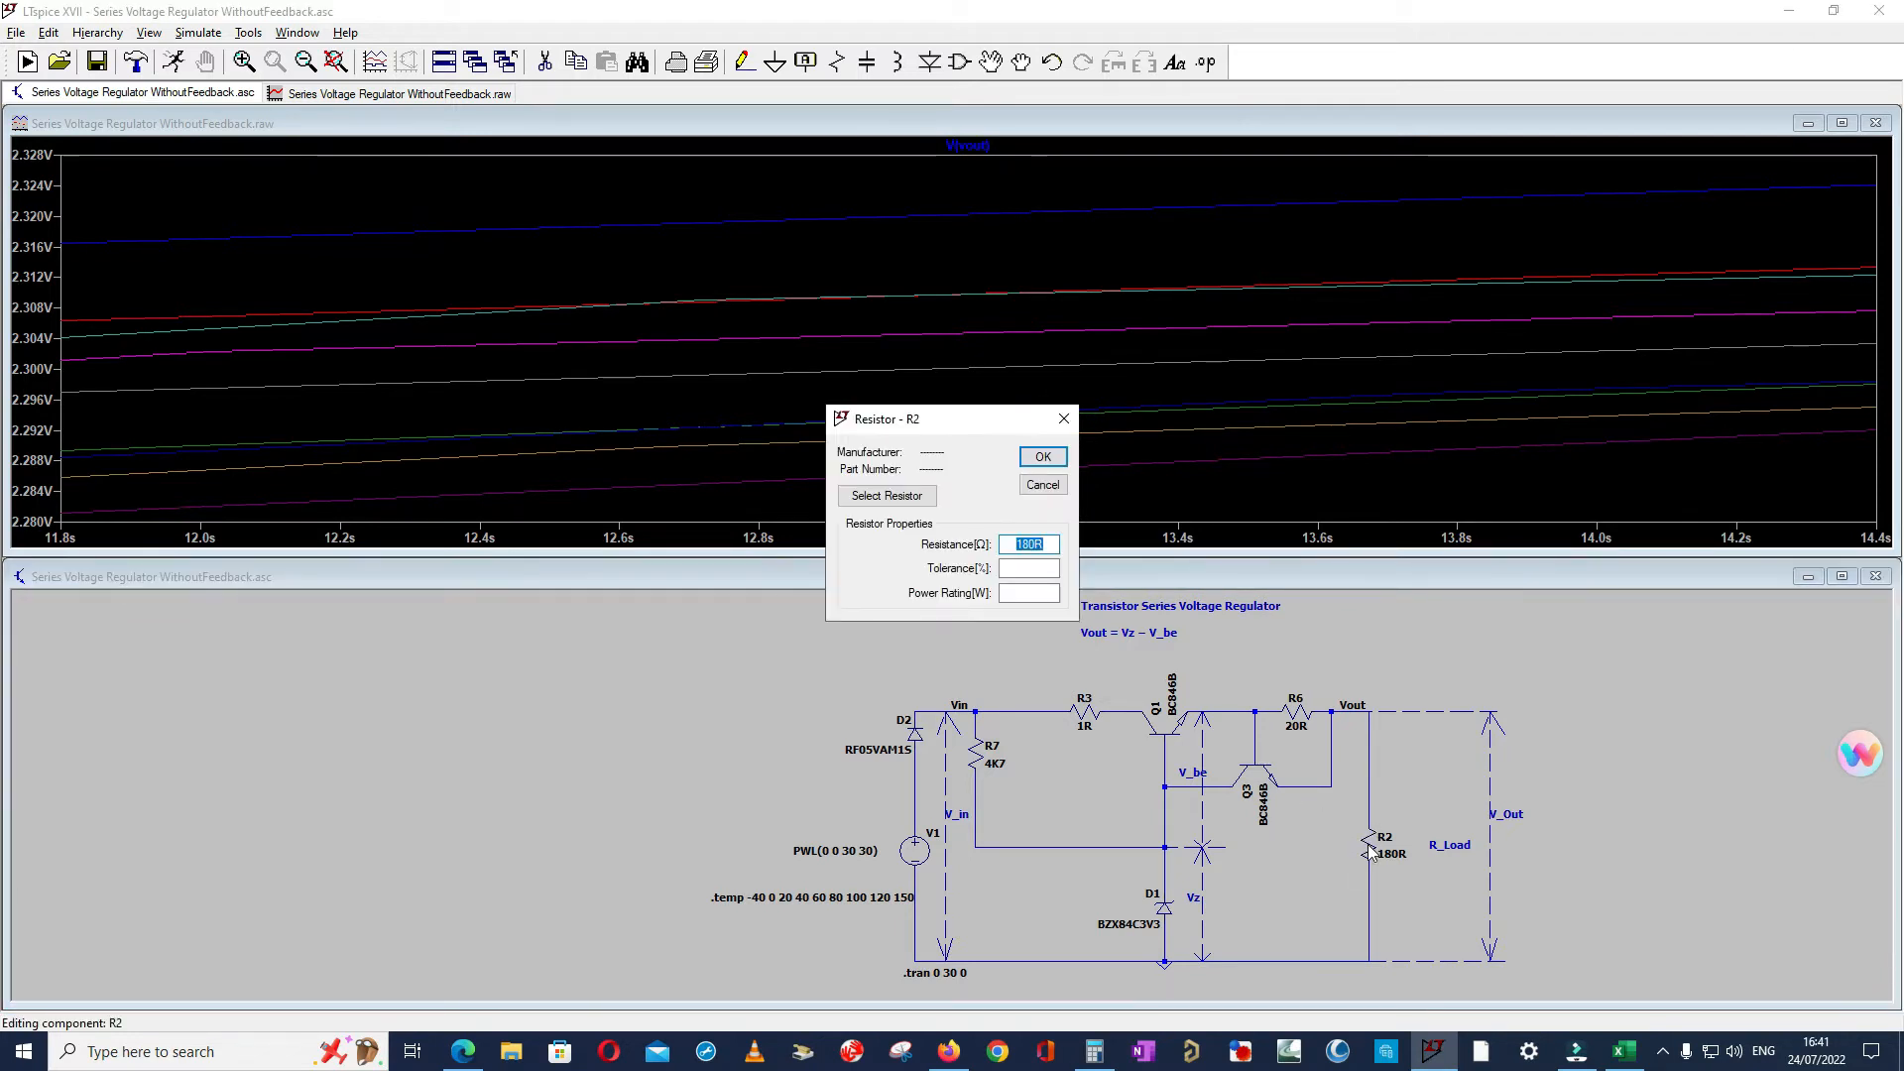
{"action": "type", "text": "1000"}
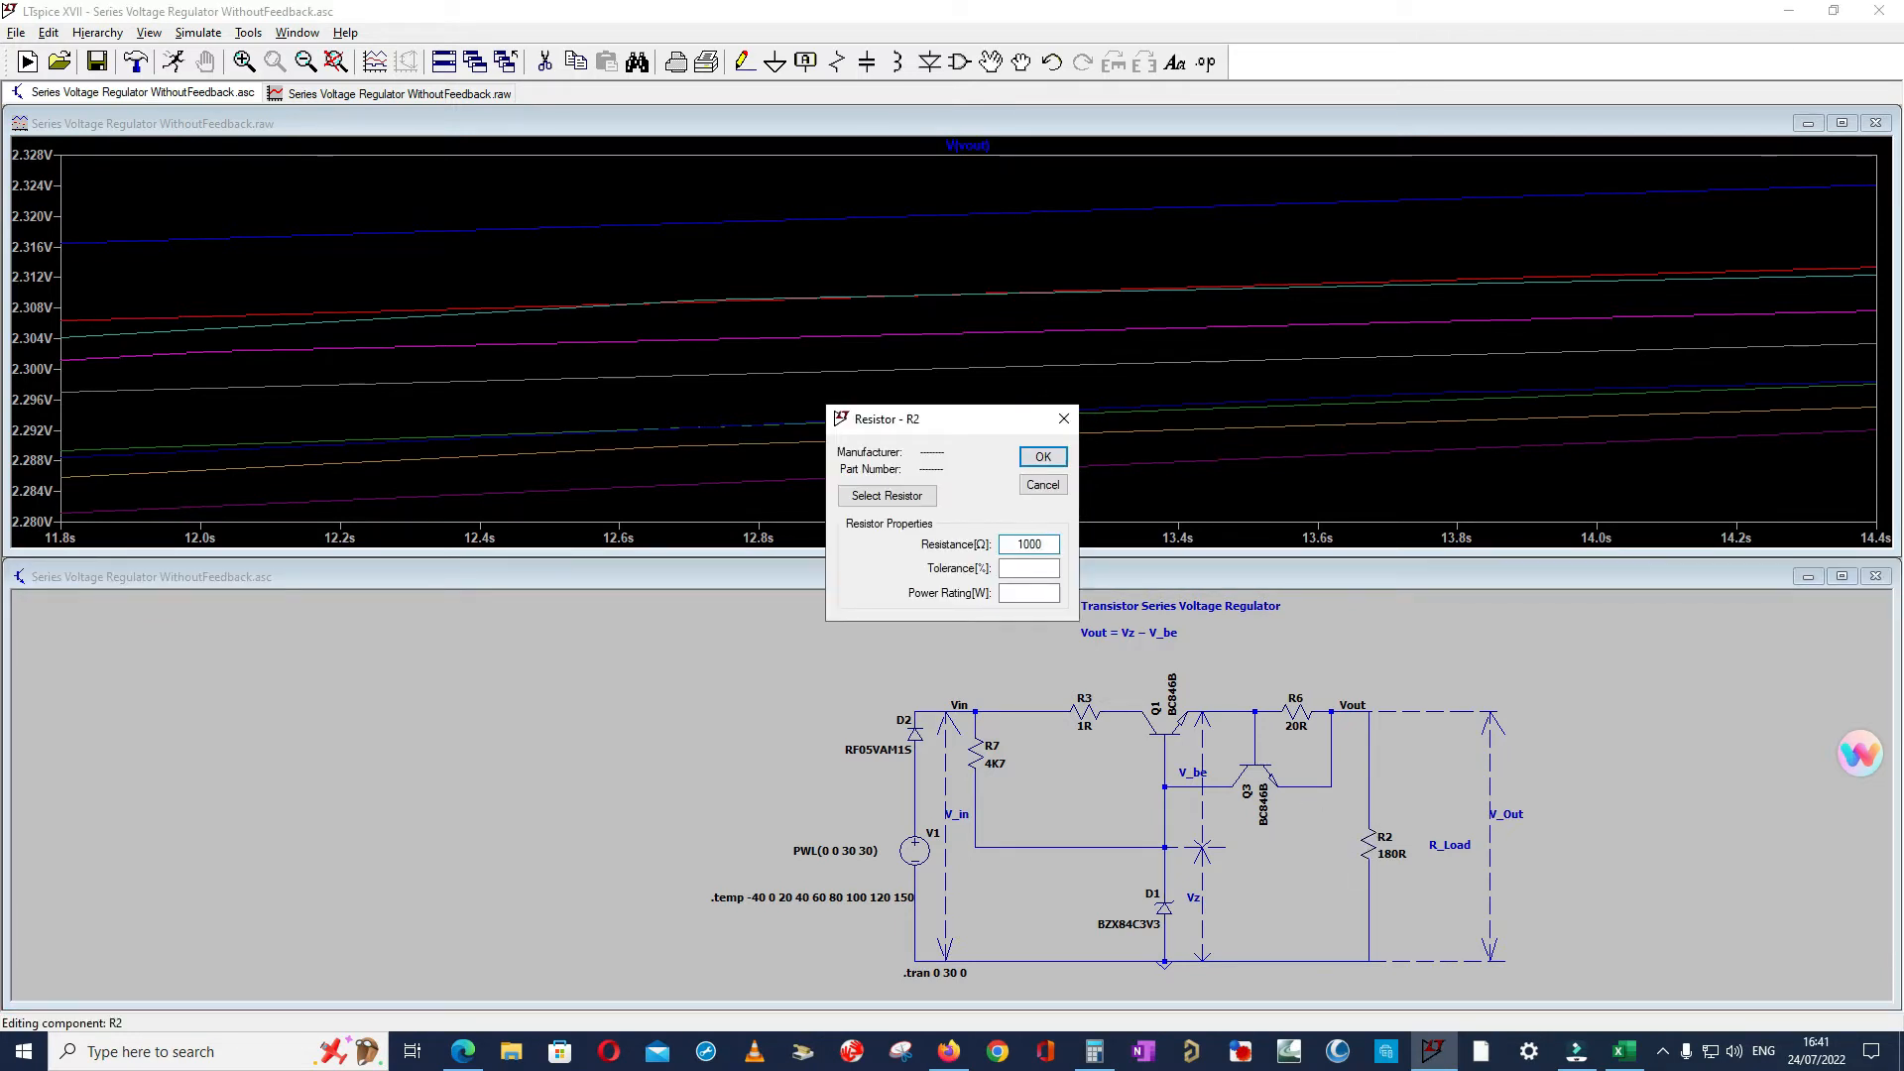
{"action": "key", "text": "Return"}
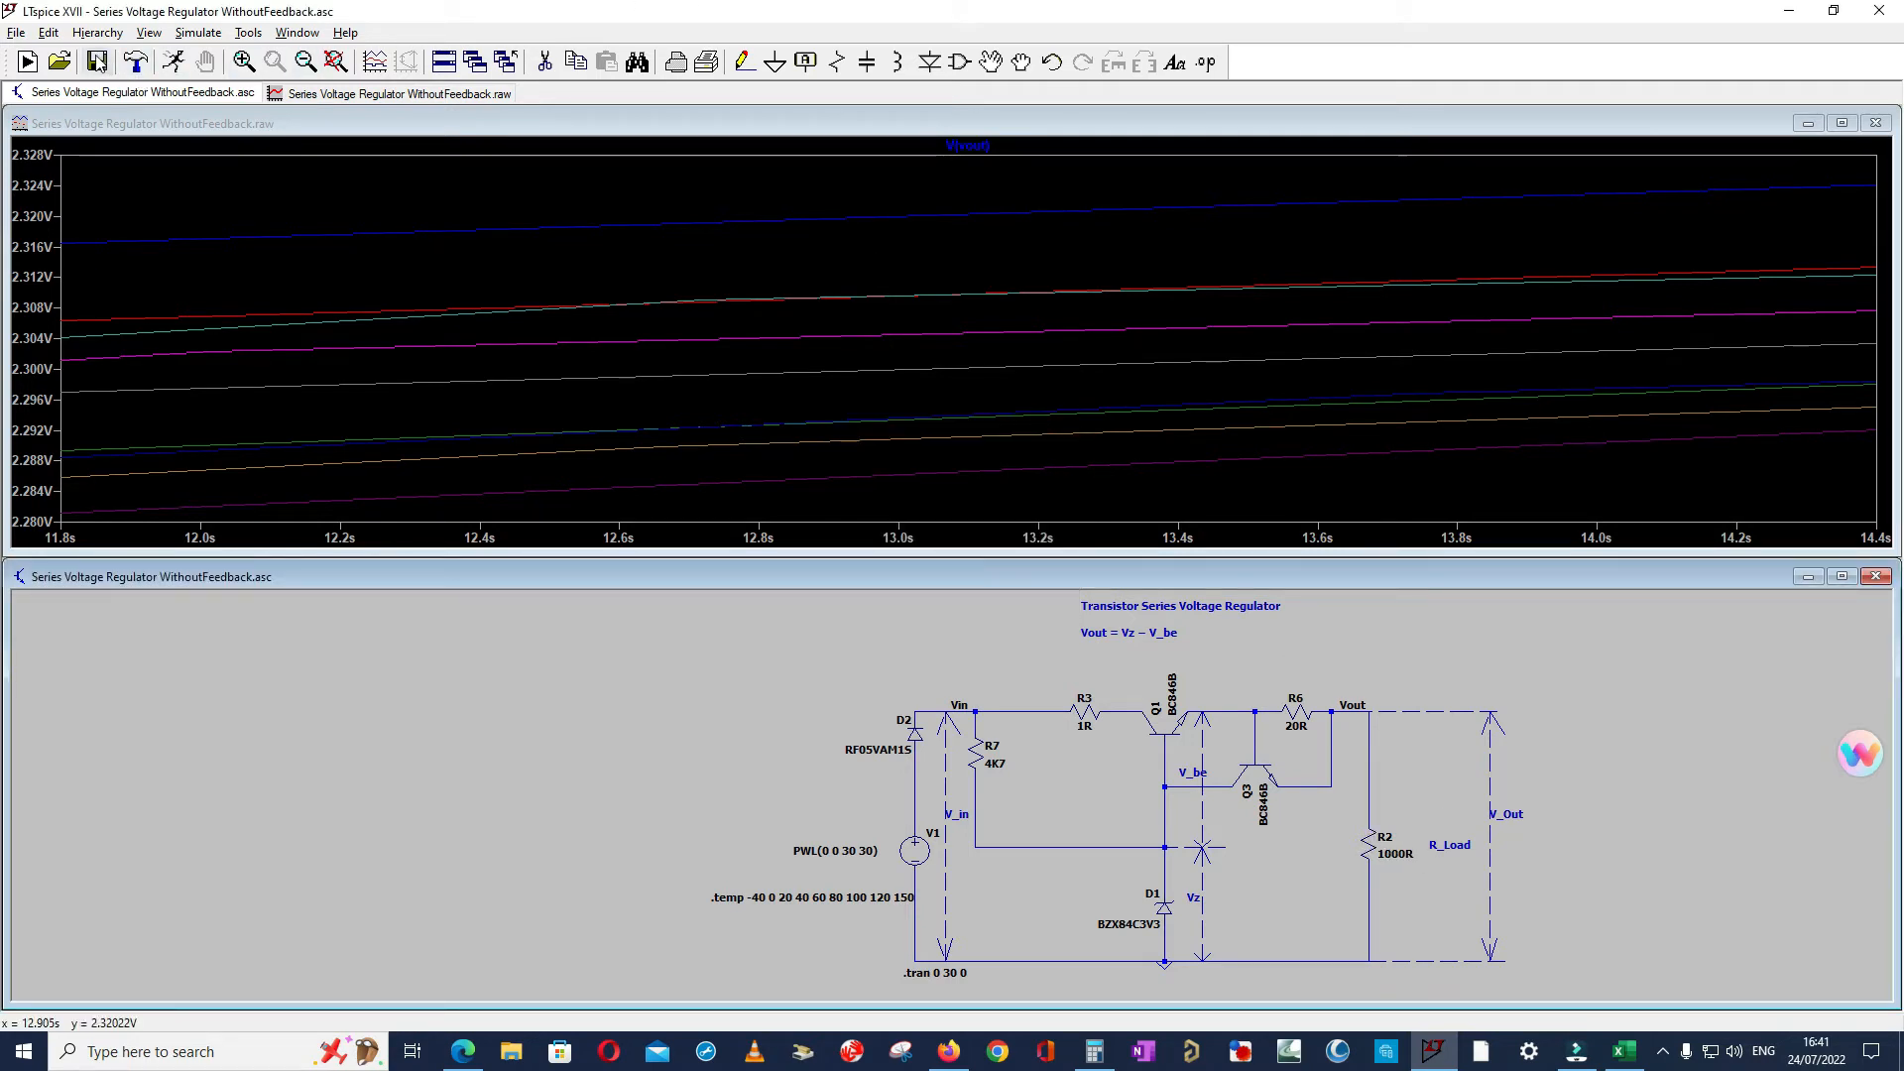
{"action": "left_click", "coordinate": [174, 62]}
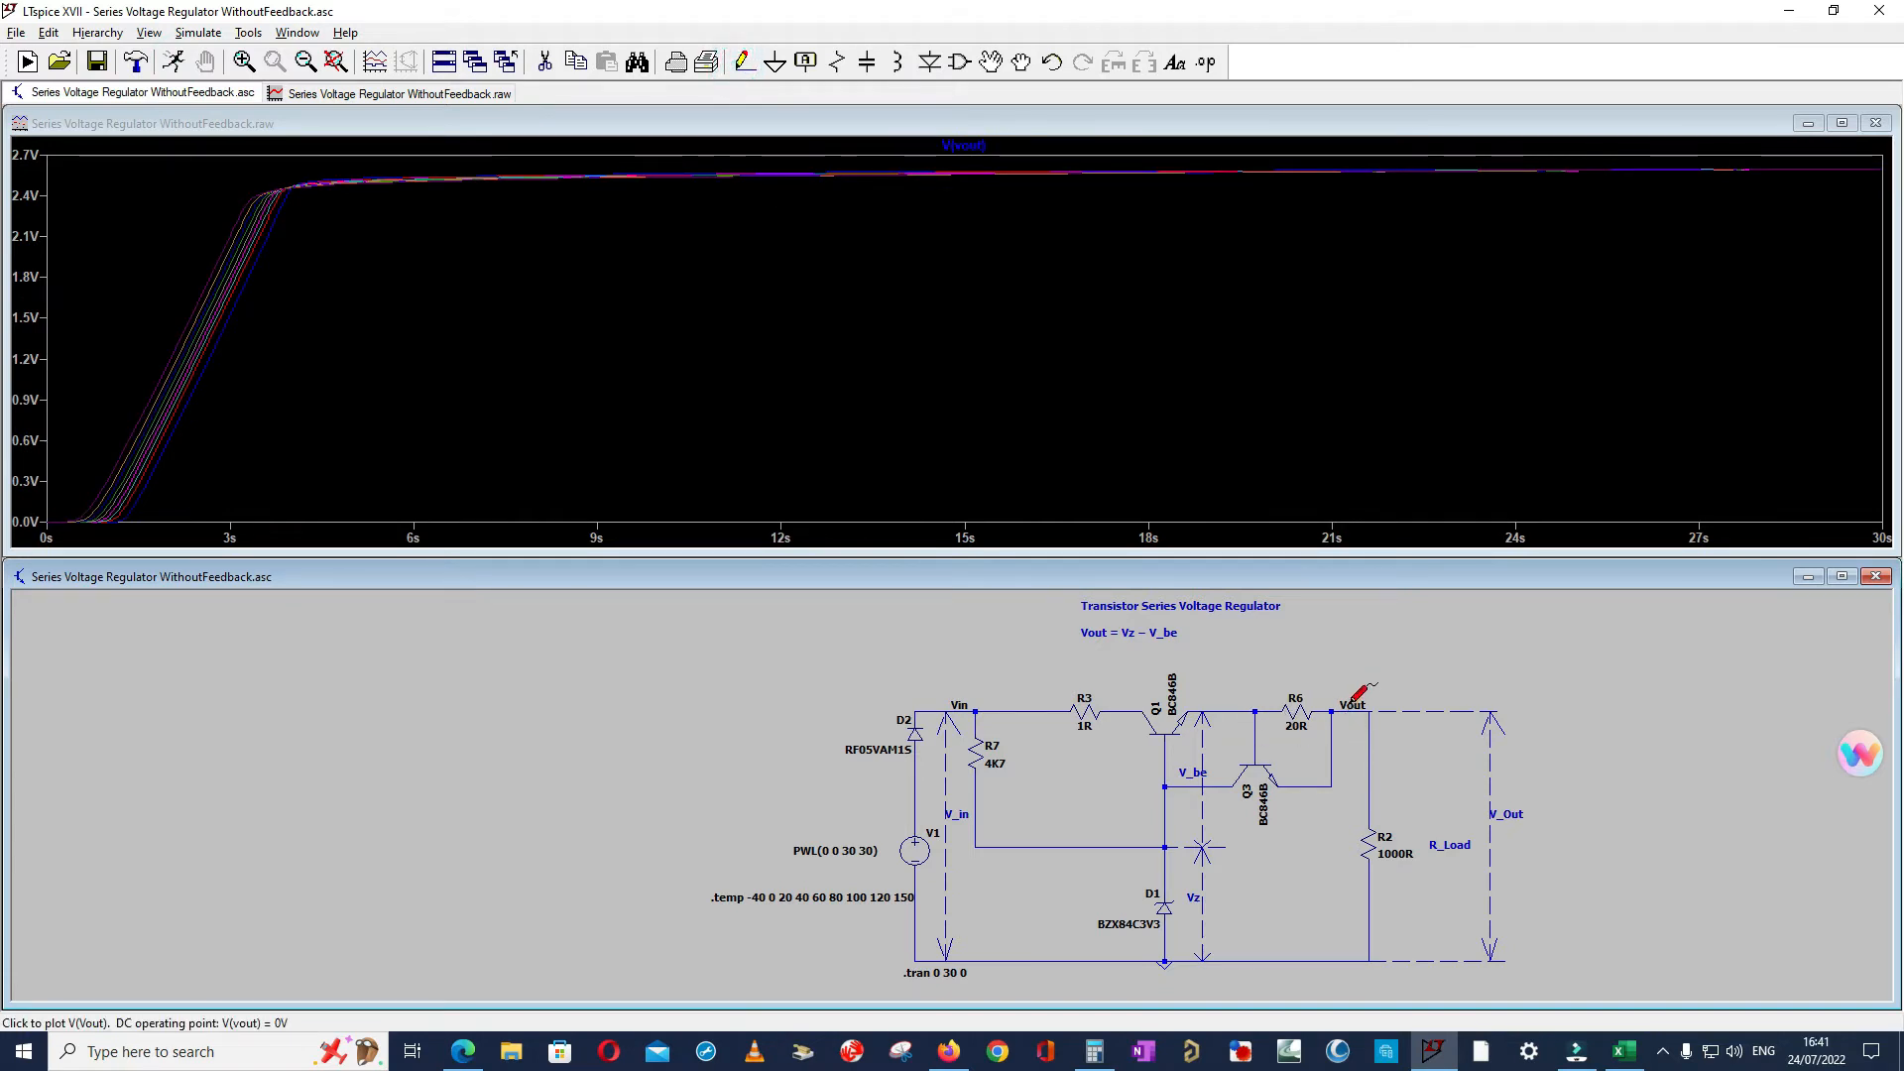
- Draw a wire from Vout to the ground line beside R2 to short-circuit the output, and save the schematic
{"action": "left_click", "coordinate": [50, 34]}
{"action": "left_click", "coordinate": [147, 380]}
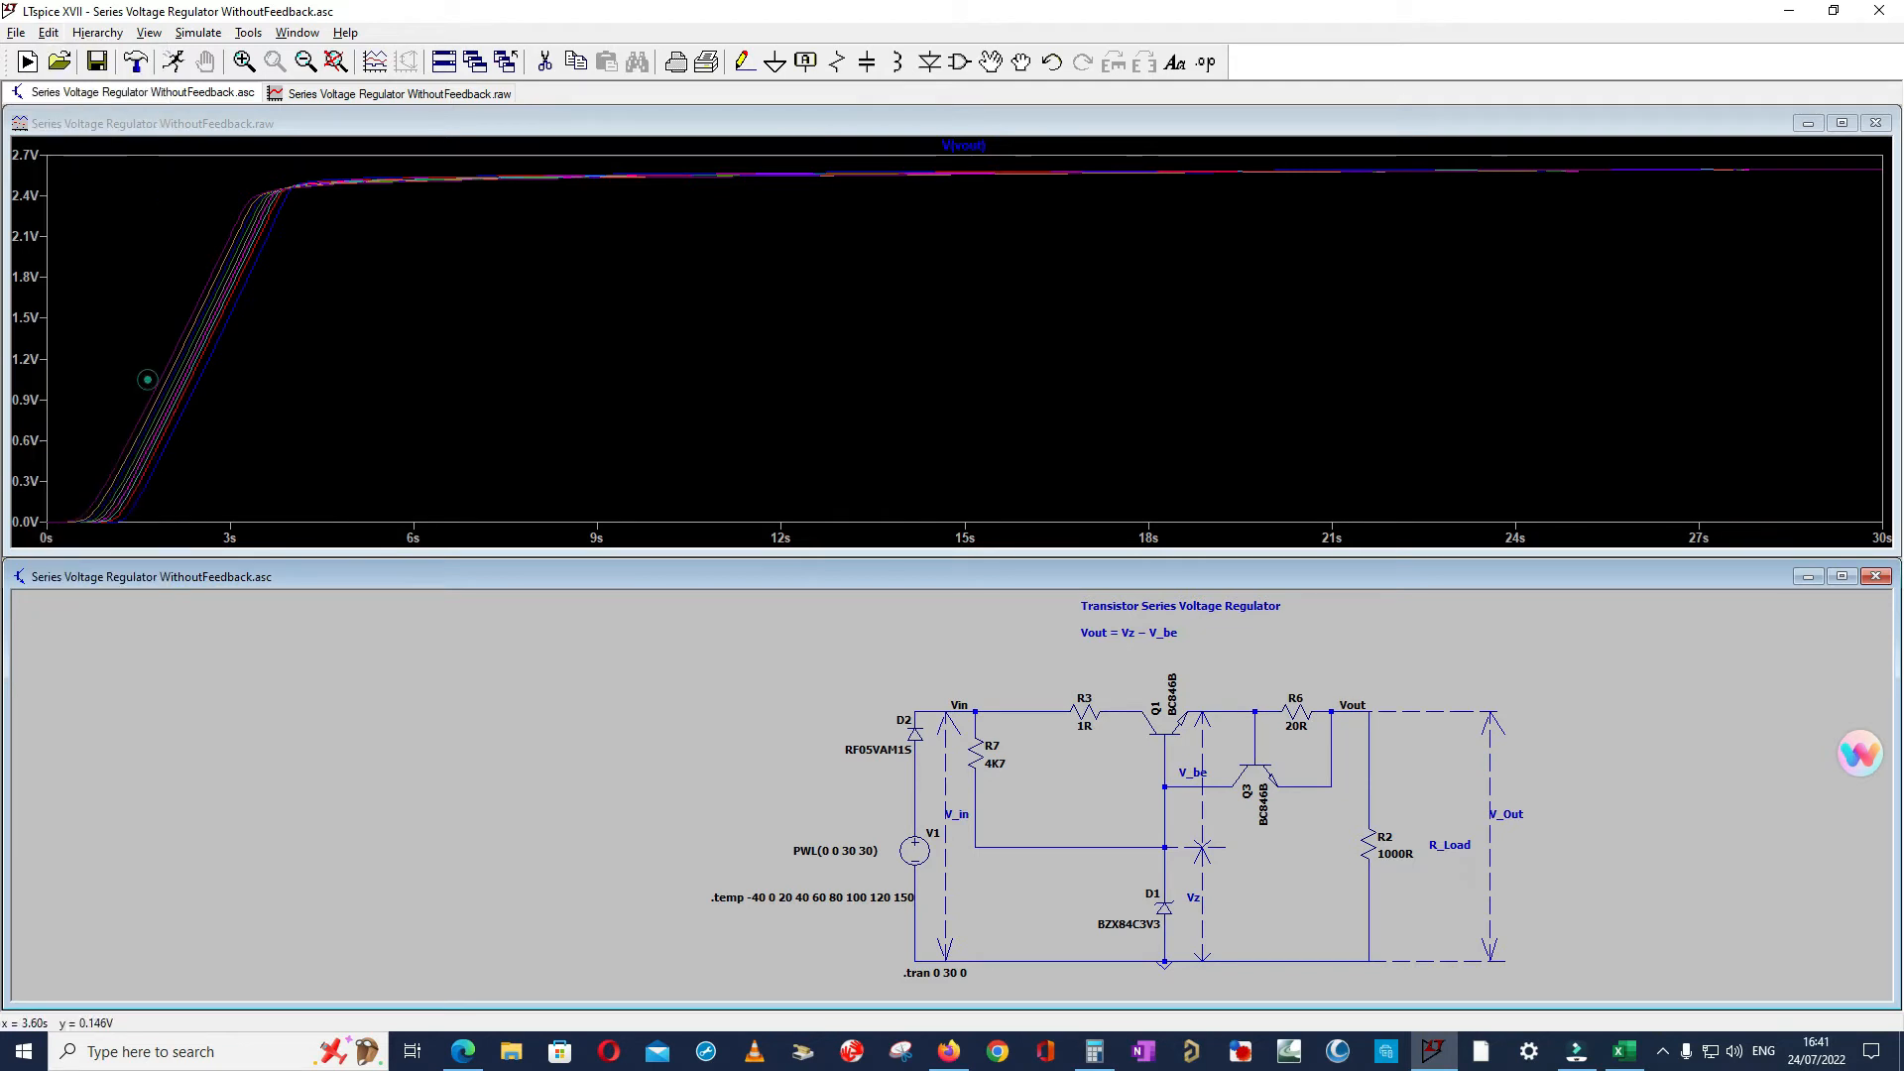
{"action": "left_click", "coordinate": [1346, 700]}
{"action": "left_click", "coordinate": [1346, 949]}
{"action": "right_click", "coordinate": [1349, 942]}
{"action": "left_click", "coordinate": [97, 63]}
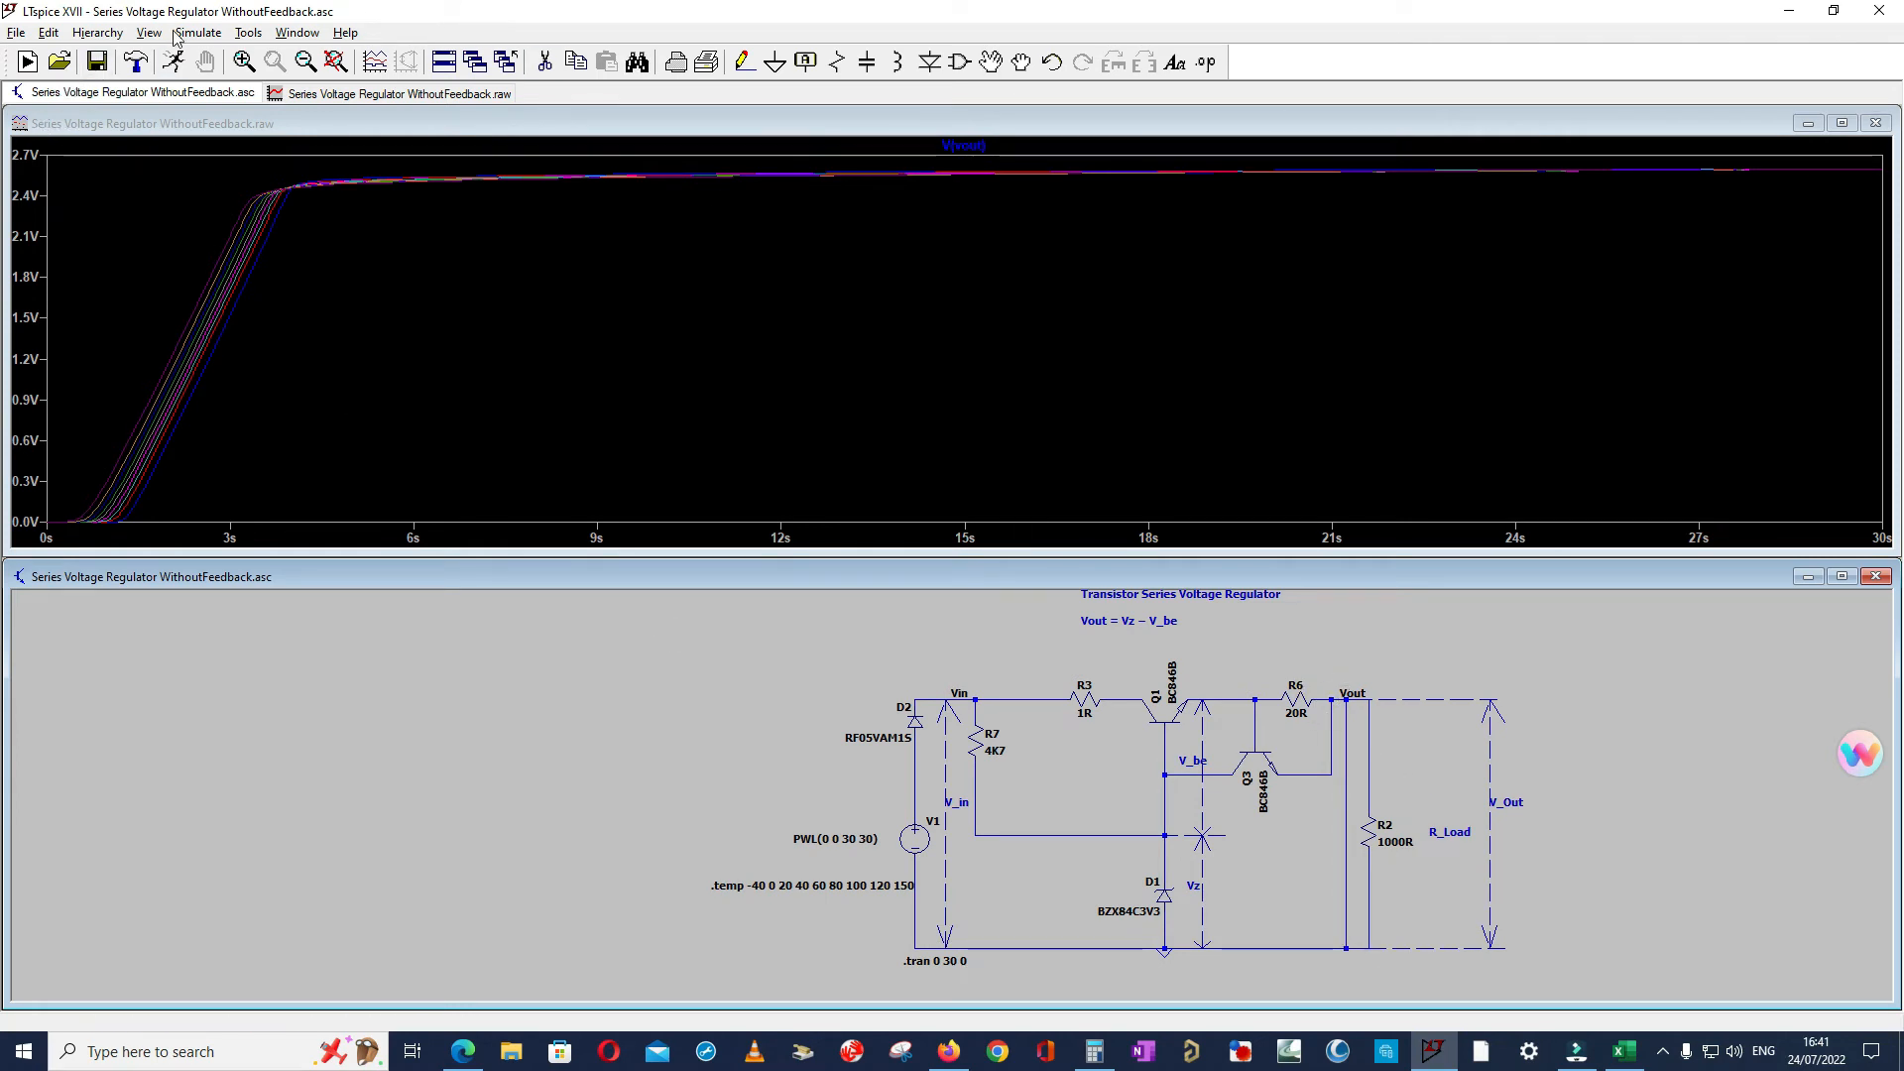
- Rerun the simulation with the shorted output and plot the current through R6 and Q3's base-emitter voltage
{"action": "left_click", "coordinate": [173, 61]}
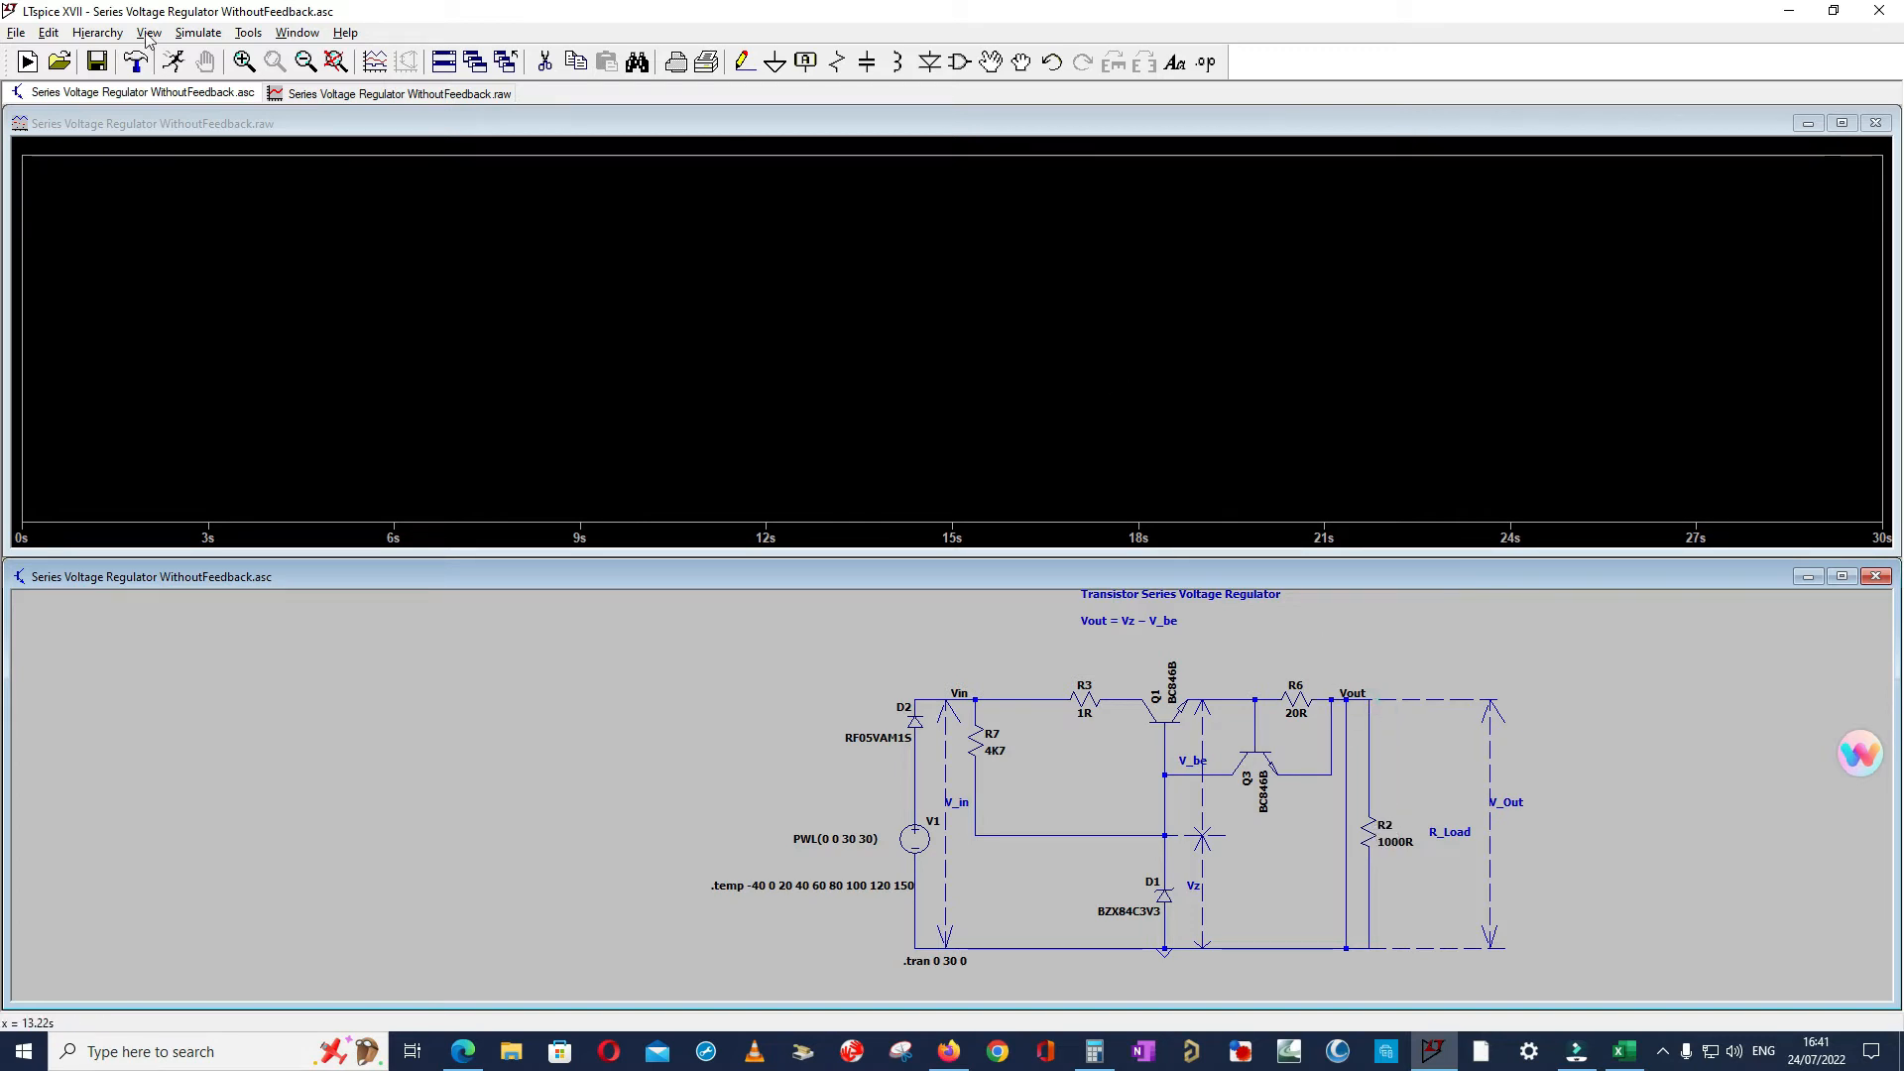
{"action": "left_click", "coordinate": [171, 62]}
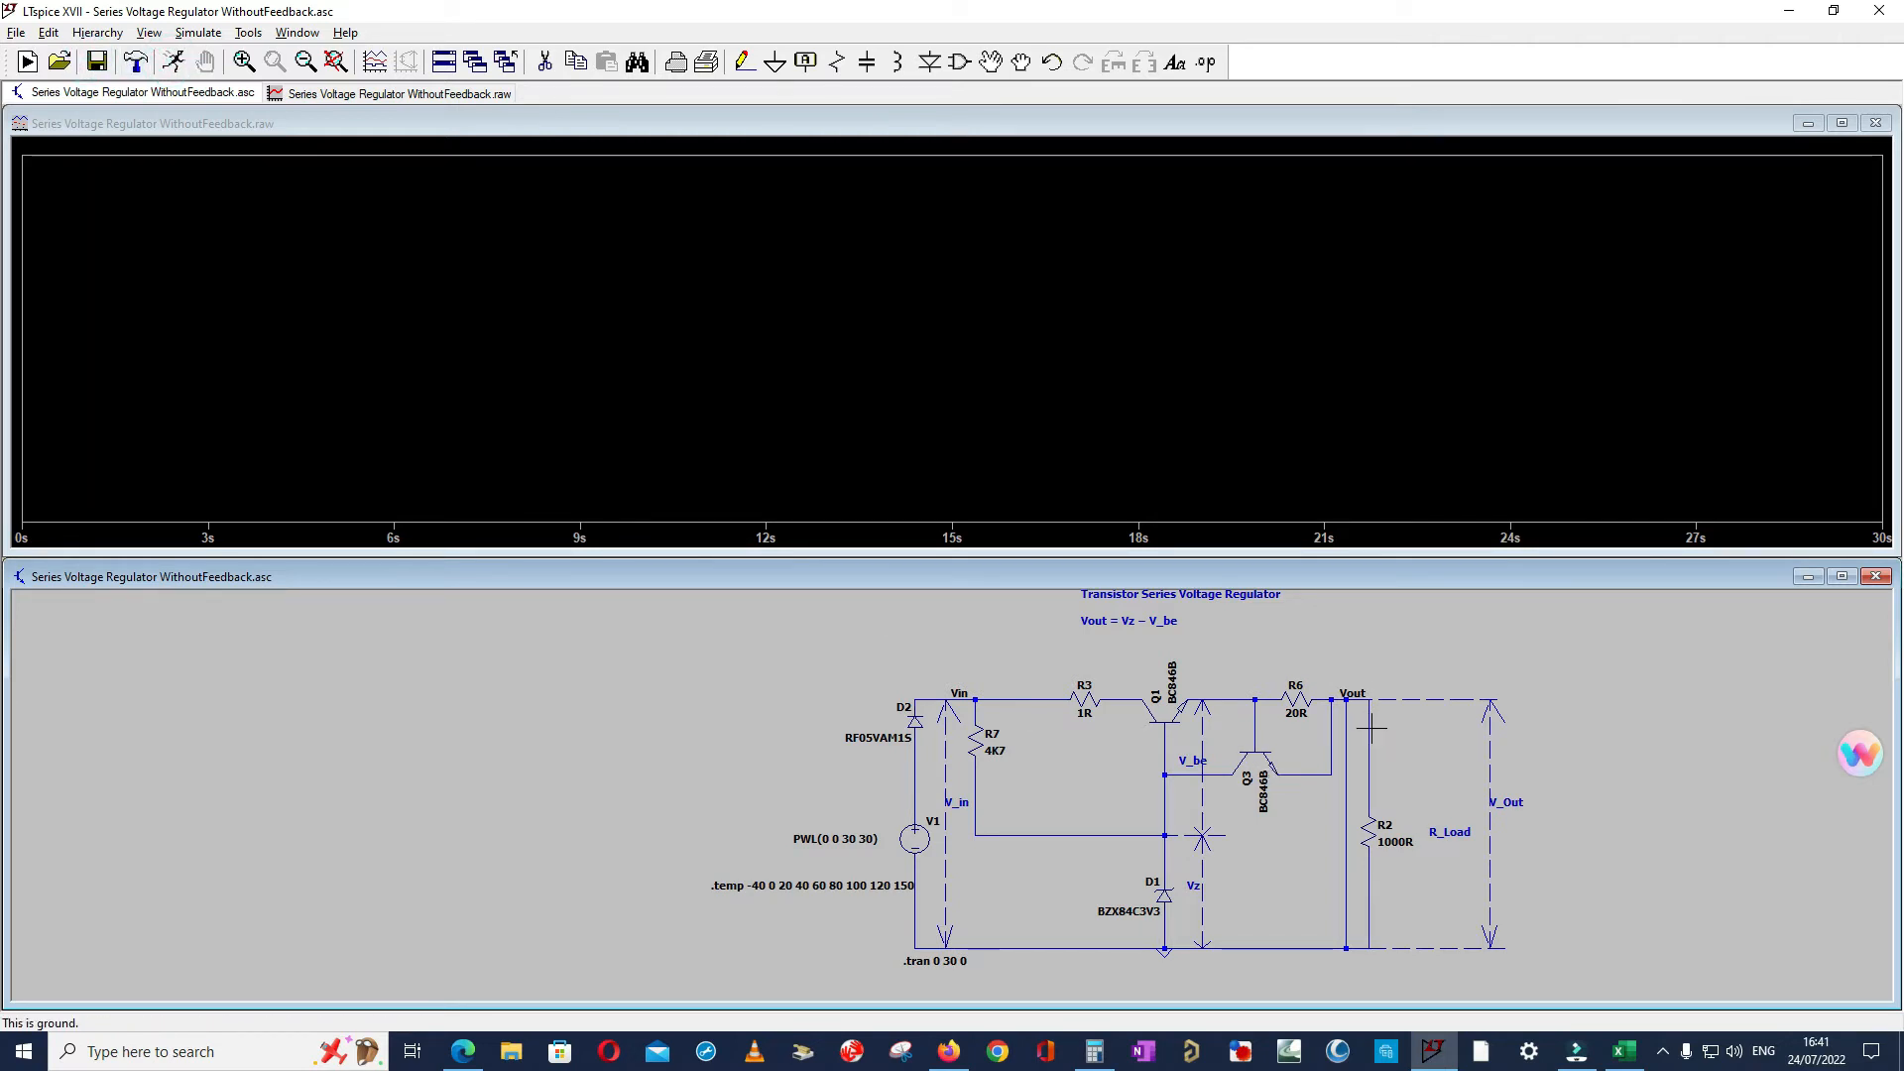
{"action": "left_click", "coordinate": [1289, 698]}
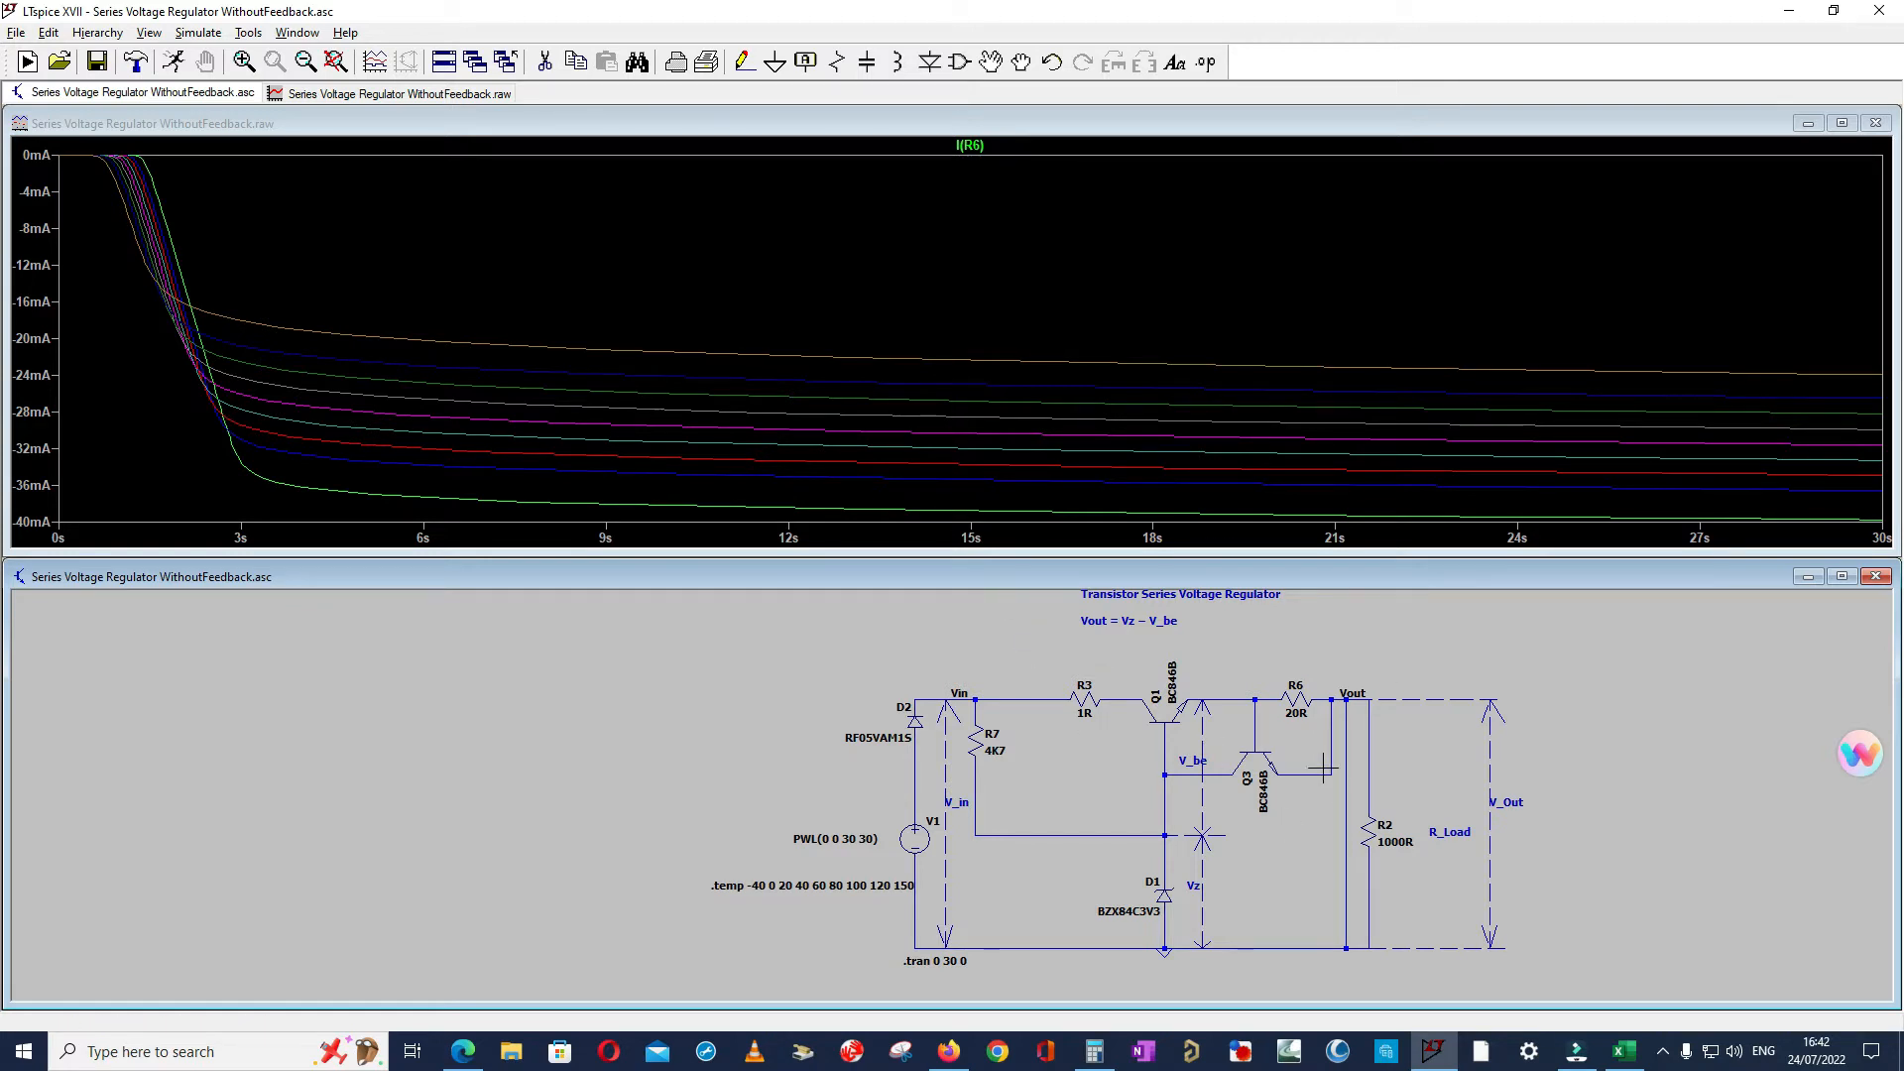
{"action": "left_click", "coordinate": [1259, 721]}
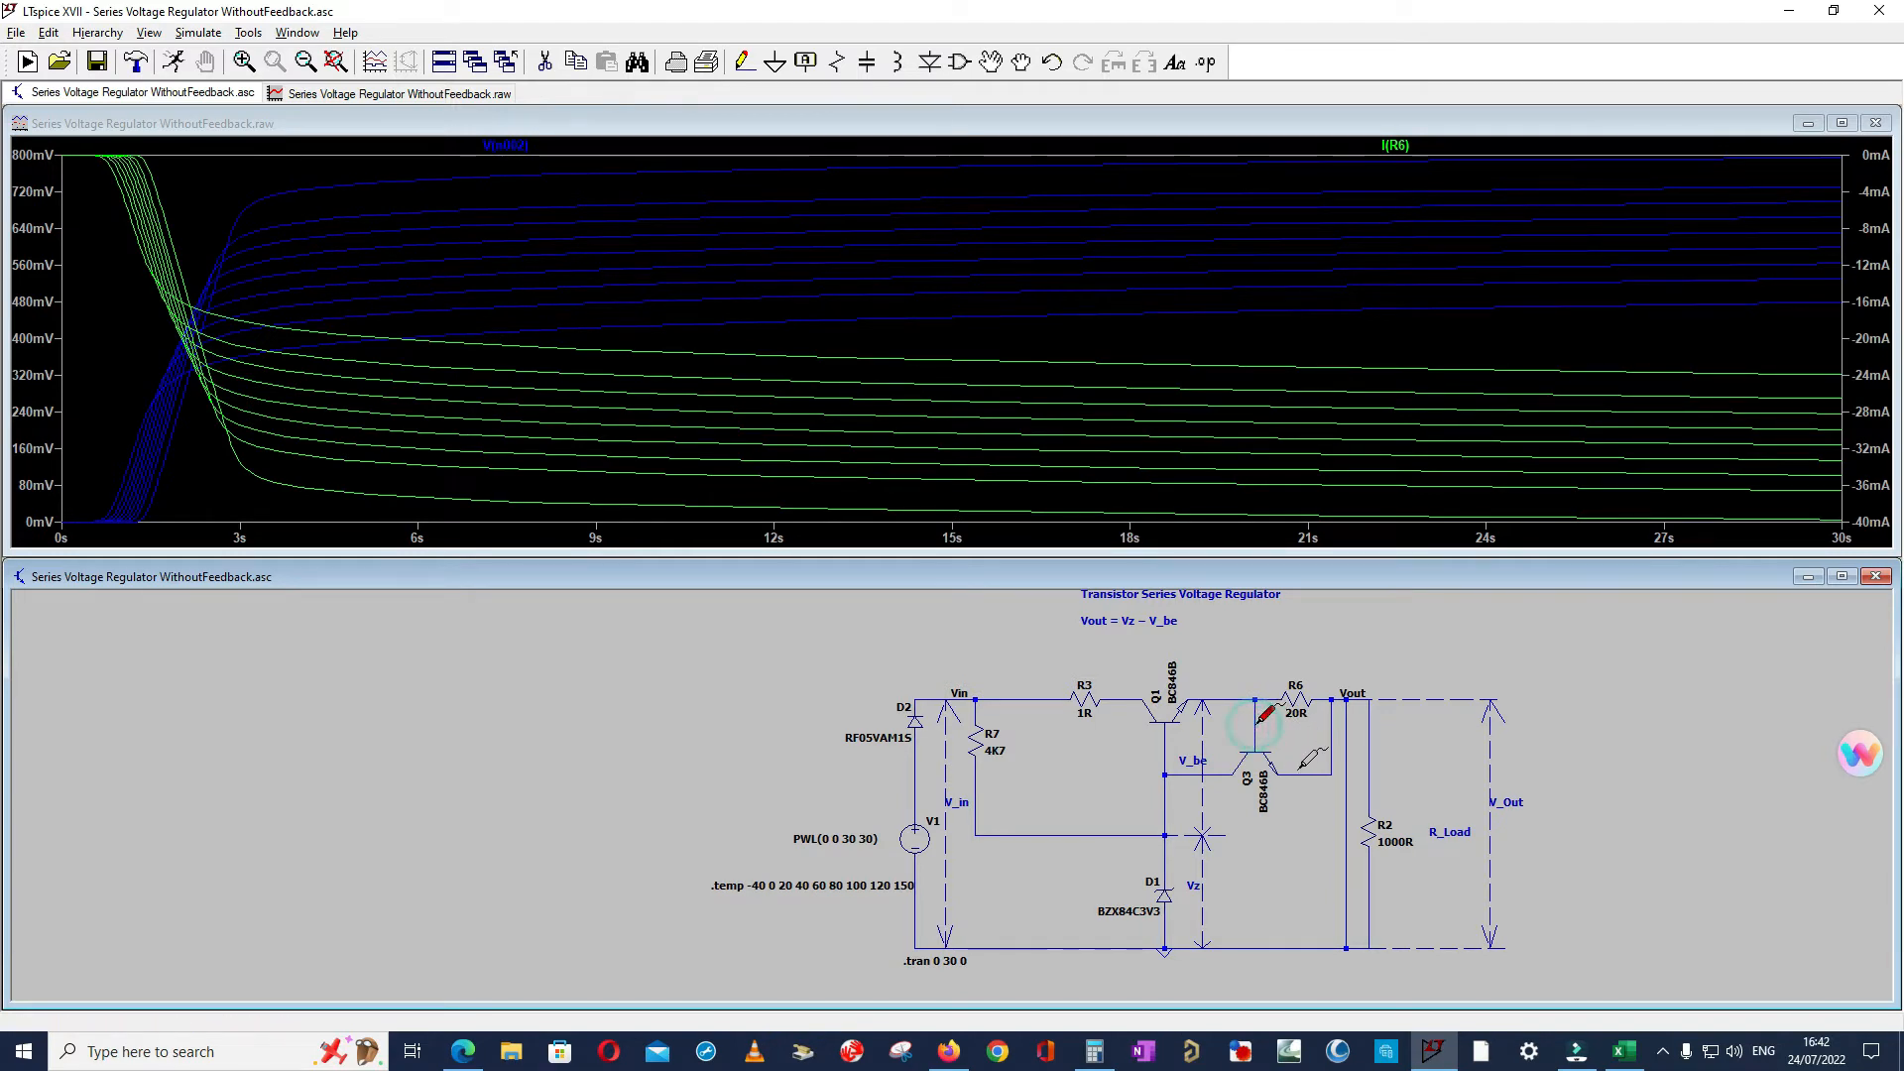
{"action": "left_click", "coordinate": [1300, 775]}
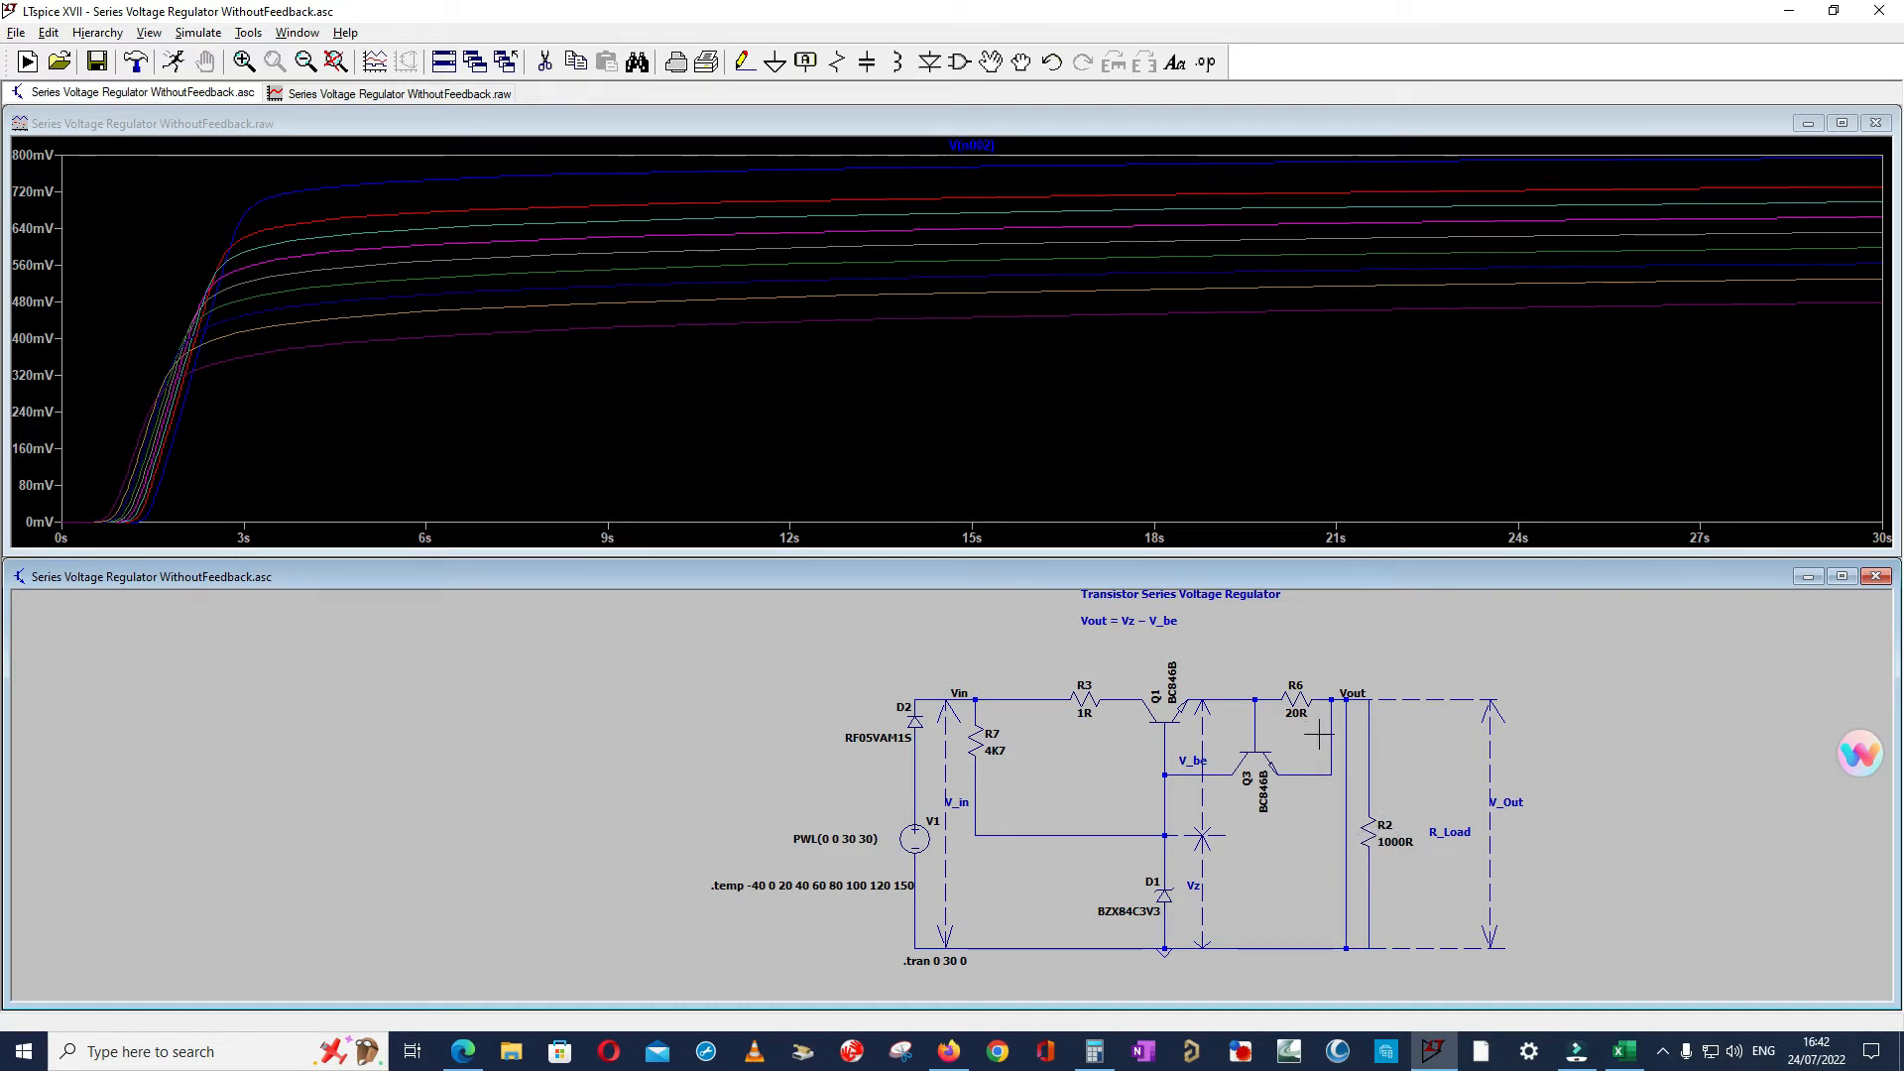
- Delete the wire shorting Vout to ground, and close the waveform plot so the schematic fills the workspace
{"action": "key", "text": "Delete"}
{"action": "left_click", "coordinate": [1346, 786]}
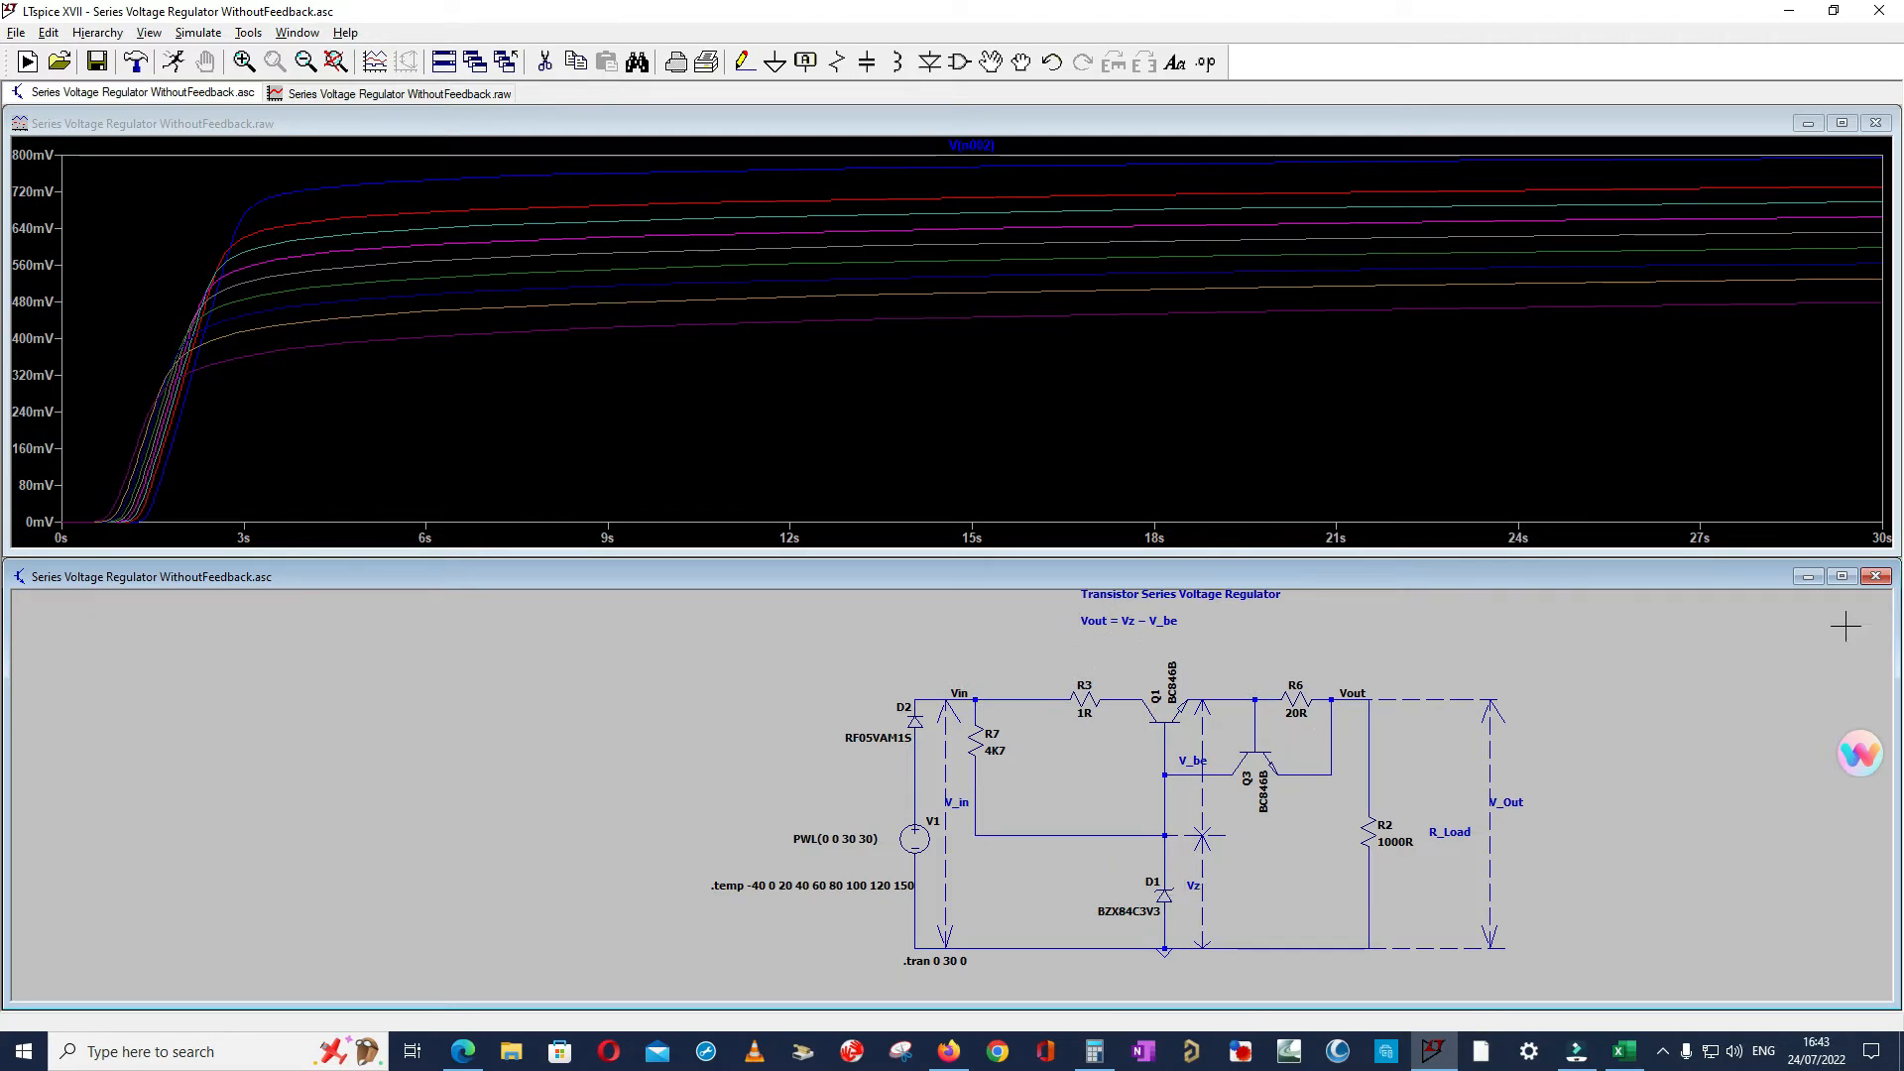
{"action": "left_click", "coordinate": [1875, 123]}
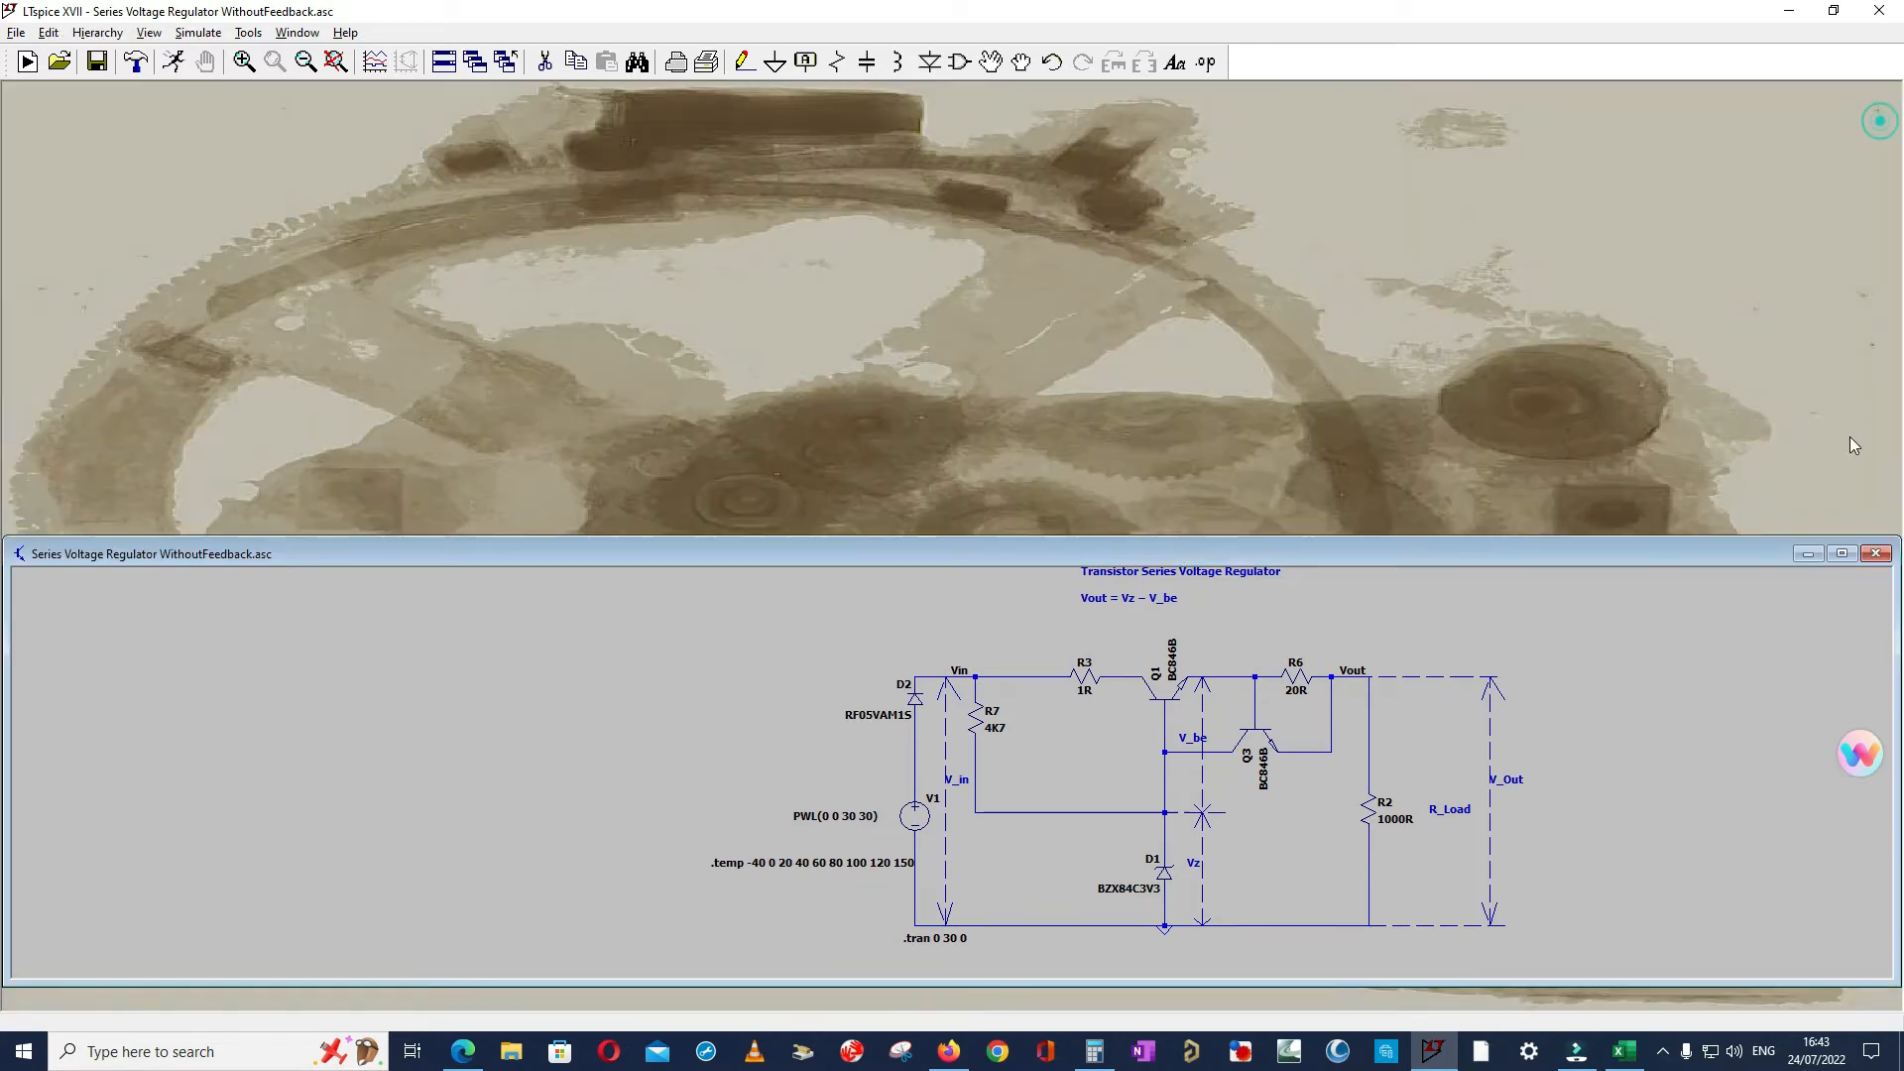
{"action": "left_click", "coordinate": [1851, 554]}
{"action": "scroll", "coordinate": [1344, 251], "scroll_direction": "down", "scroll_amount": 2}
{"action": "scroll", "coordinate": [1557, 527], "scroll_direction": "up", "scroll_amount": 4}
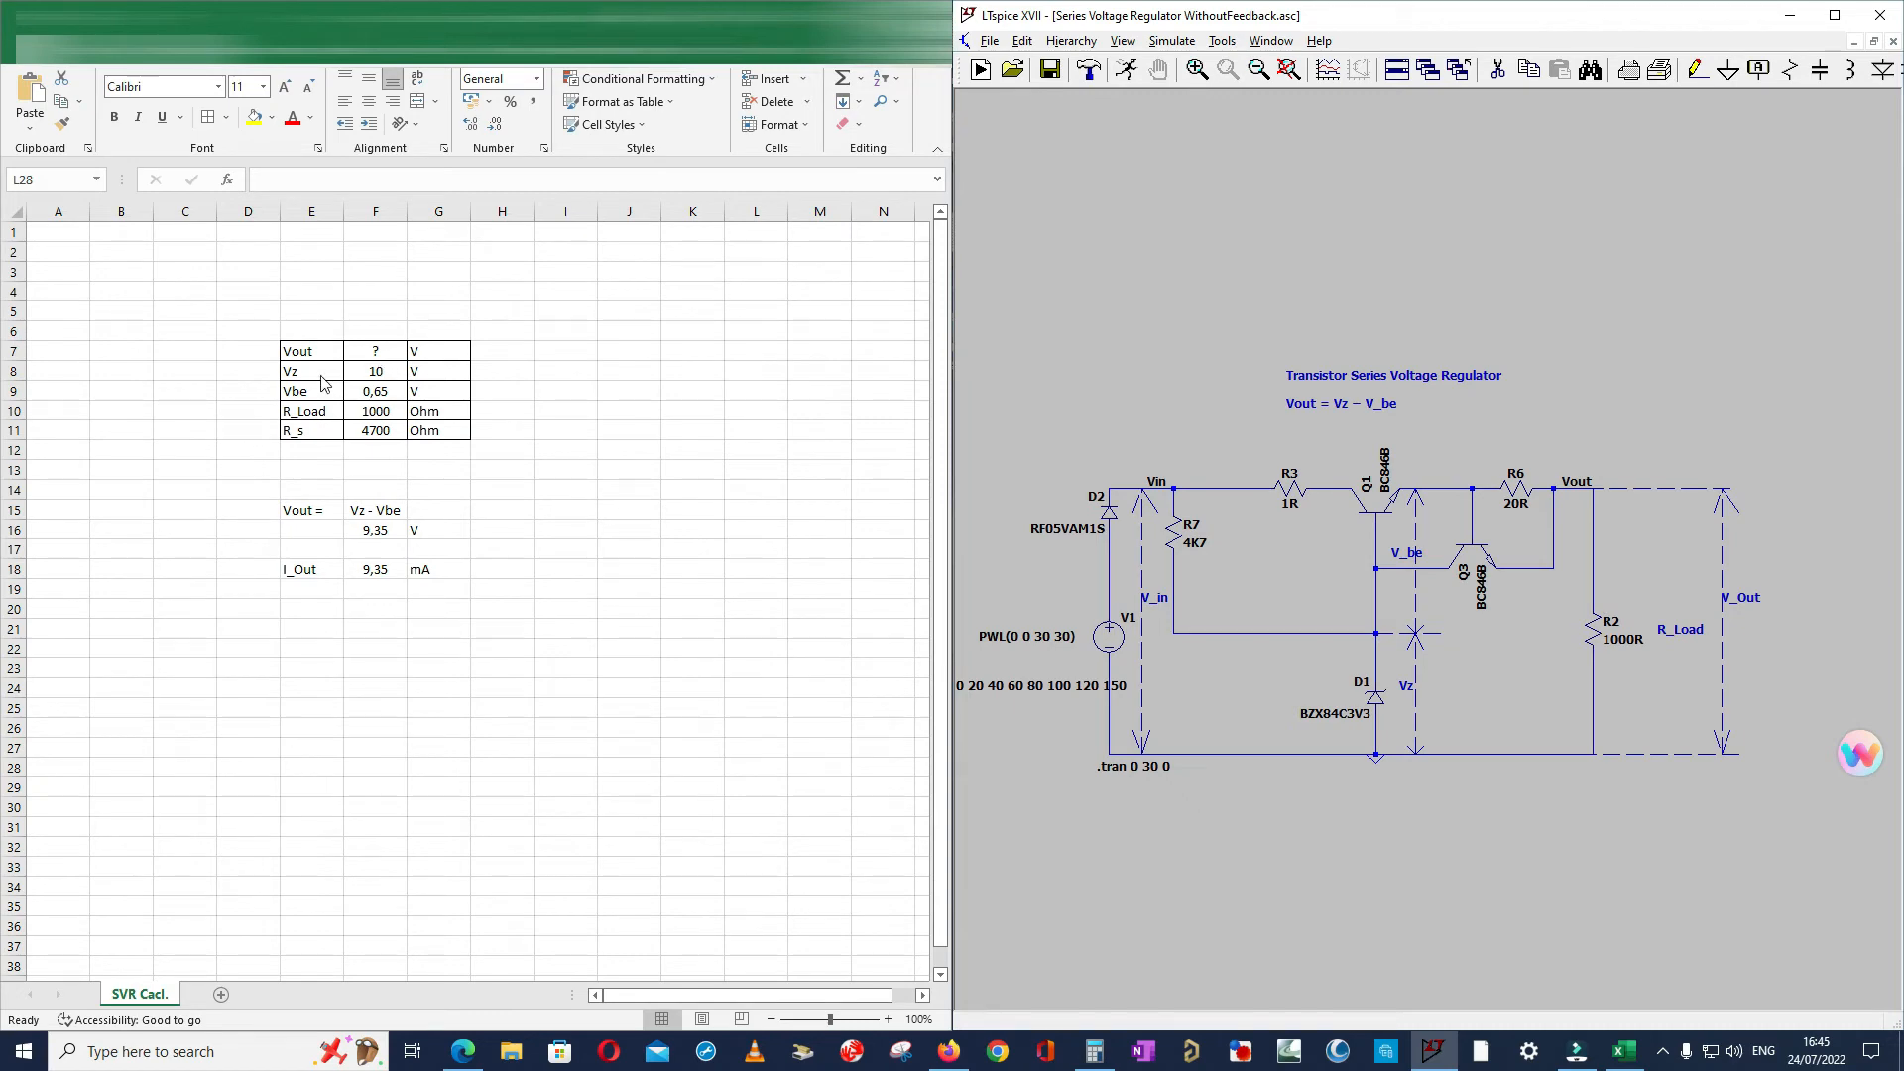
- Replace zener diode D1 with the 10 V OnSemi BZX84C10L model
{"action": "right_click", "coordinate": [1375, 698]}
{"action": "left_click", "coordinate": [1515, 499]}
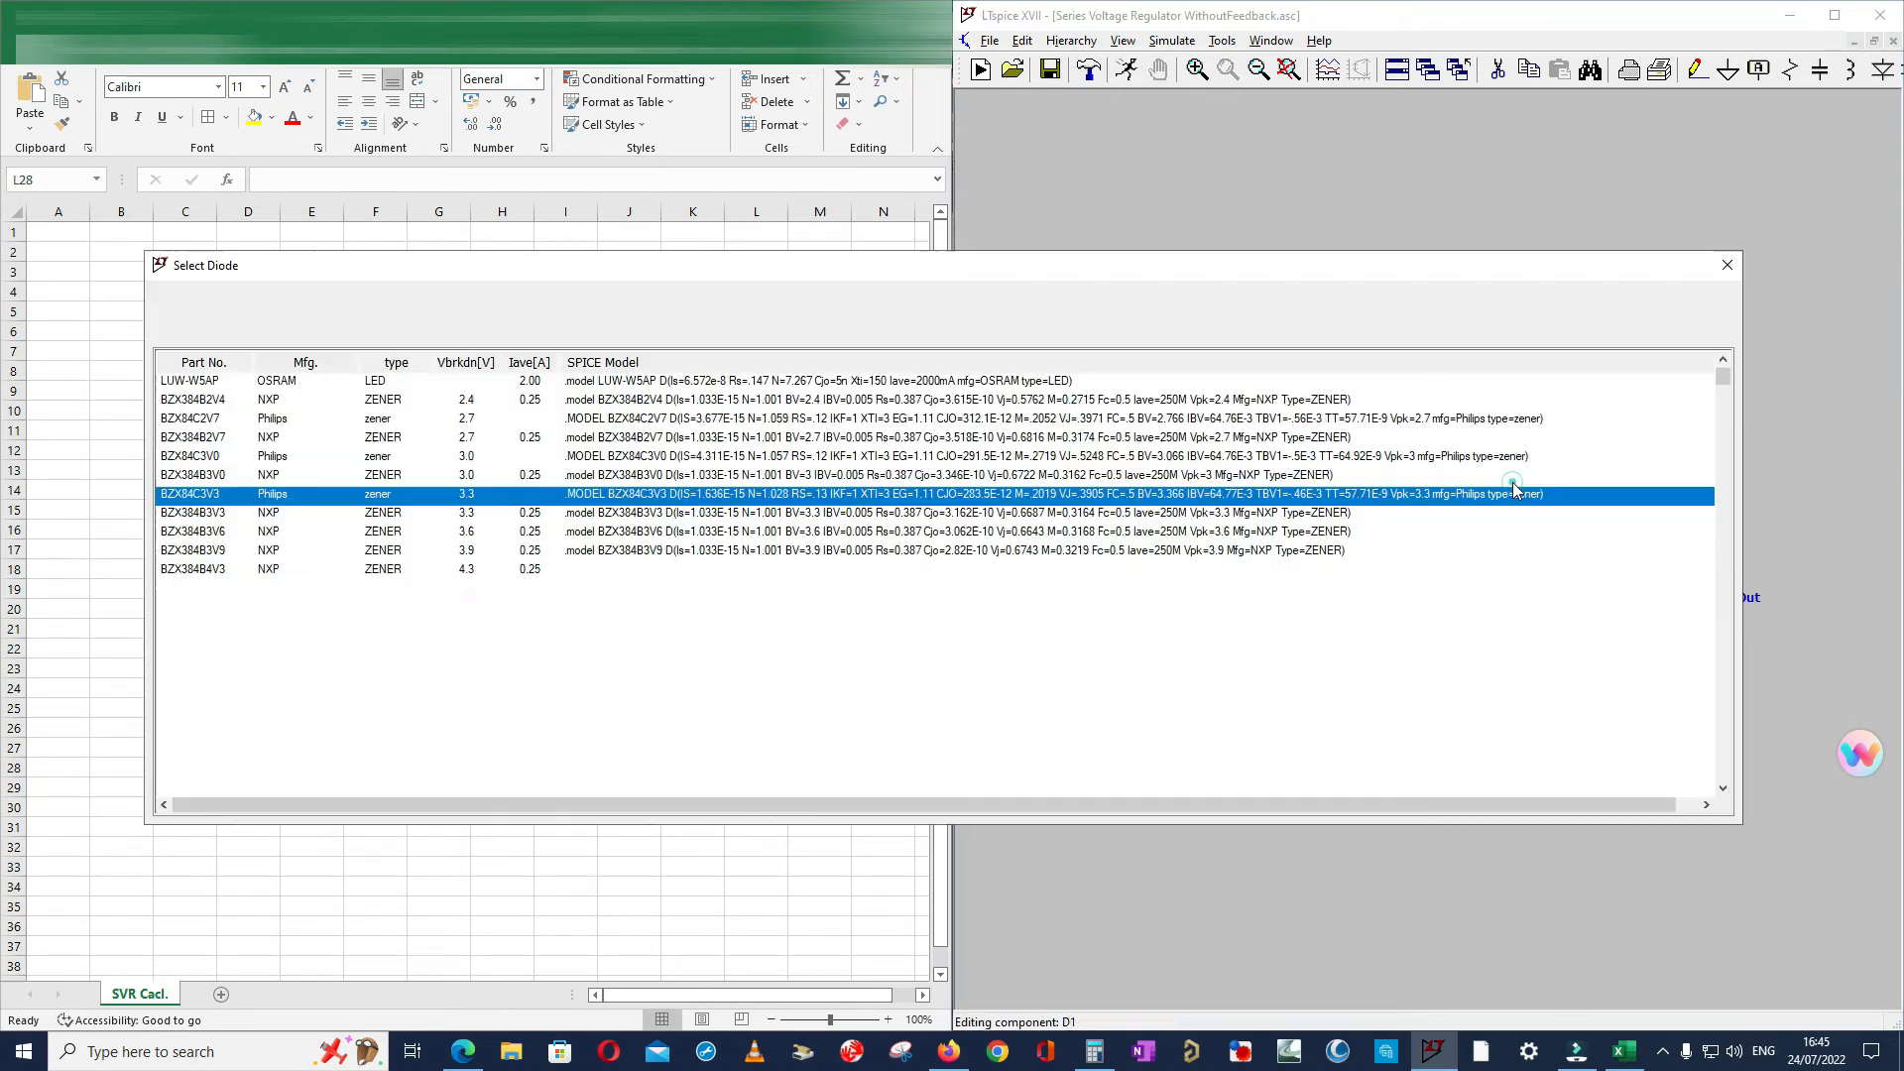
{"action": "scroll", "coordinate": [507, 646], "scroll_direction": "down", "scroll_amount": 10}
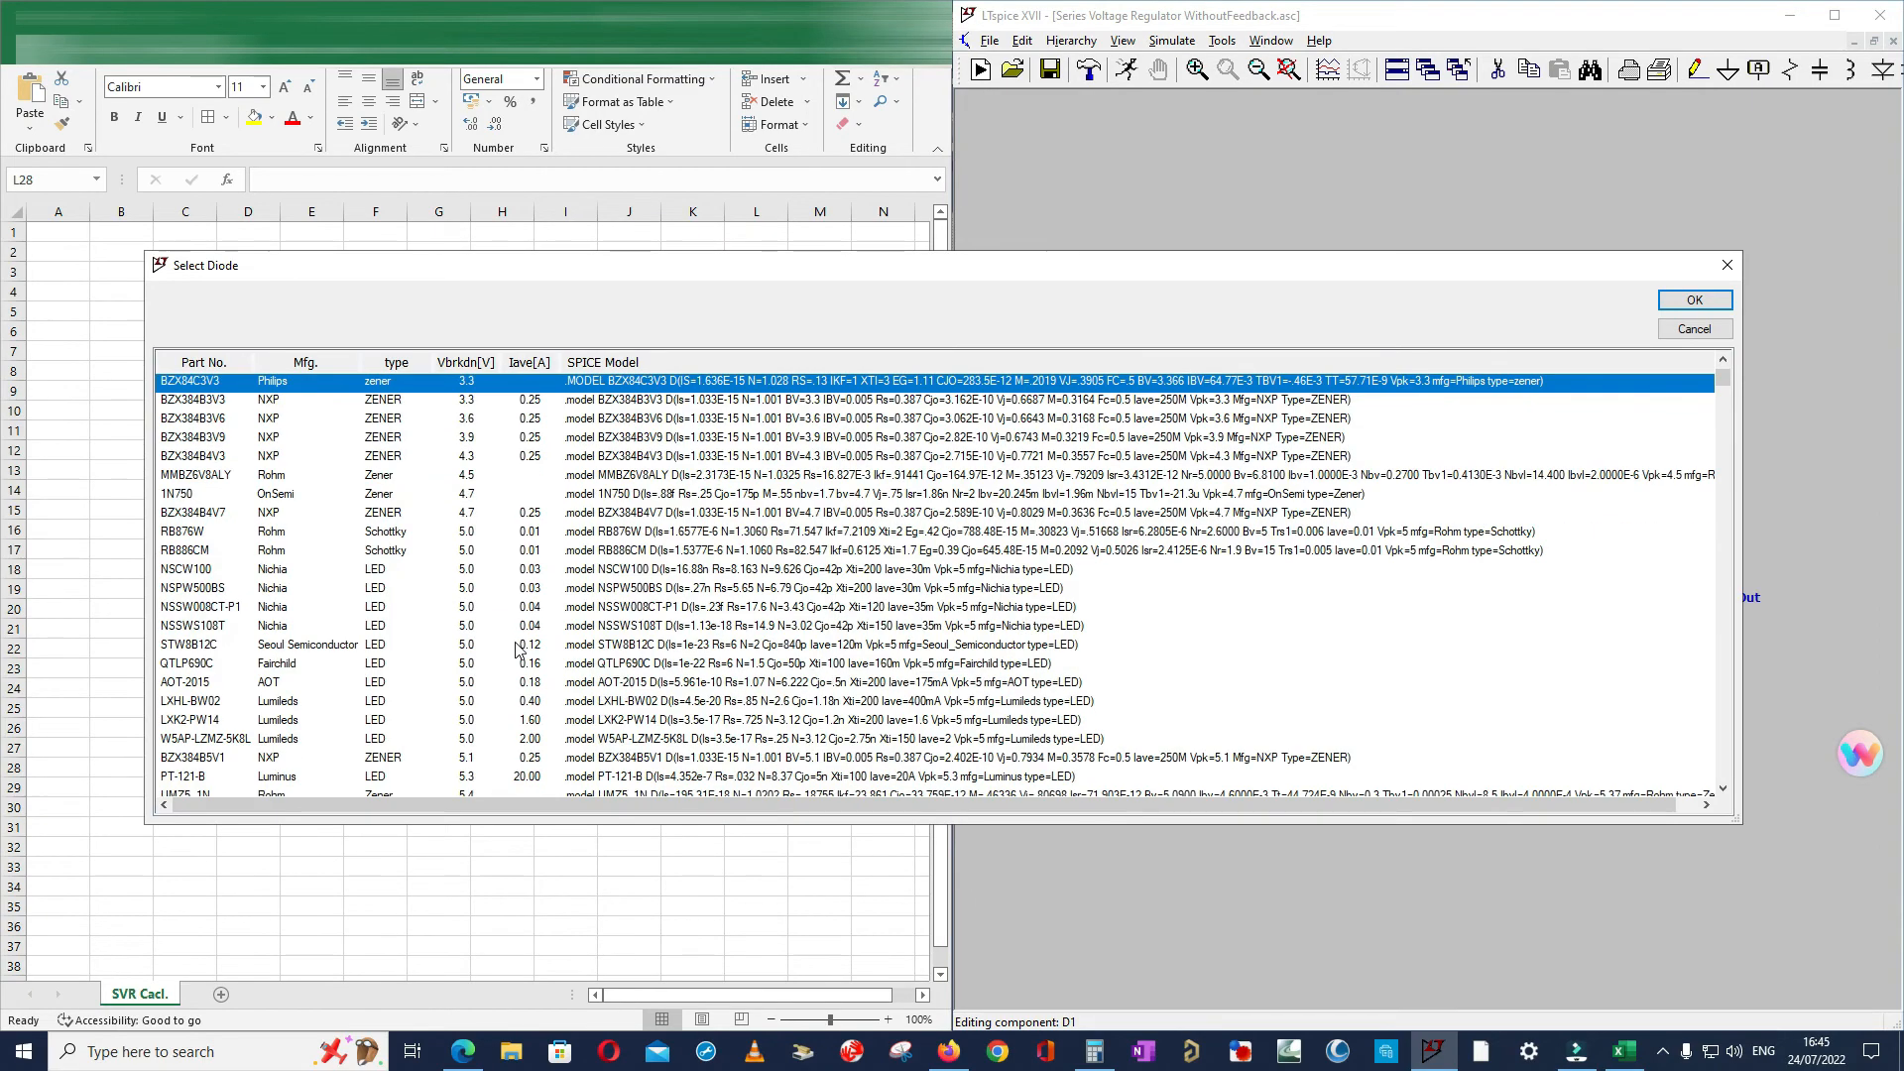
{"action": "scroll", "coordinate": [510, 659], "scroll_direction": "down", "scroll_amount": 8}
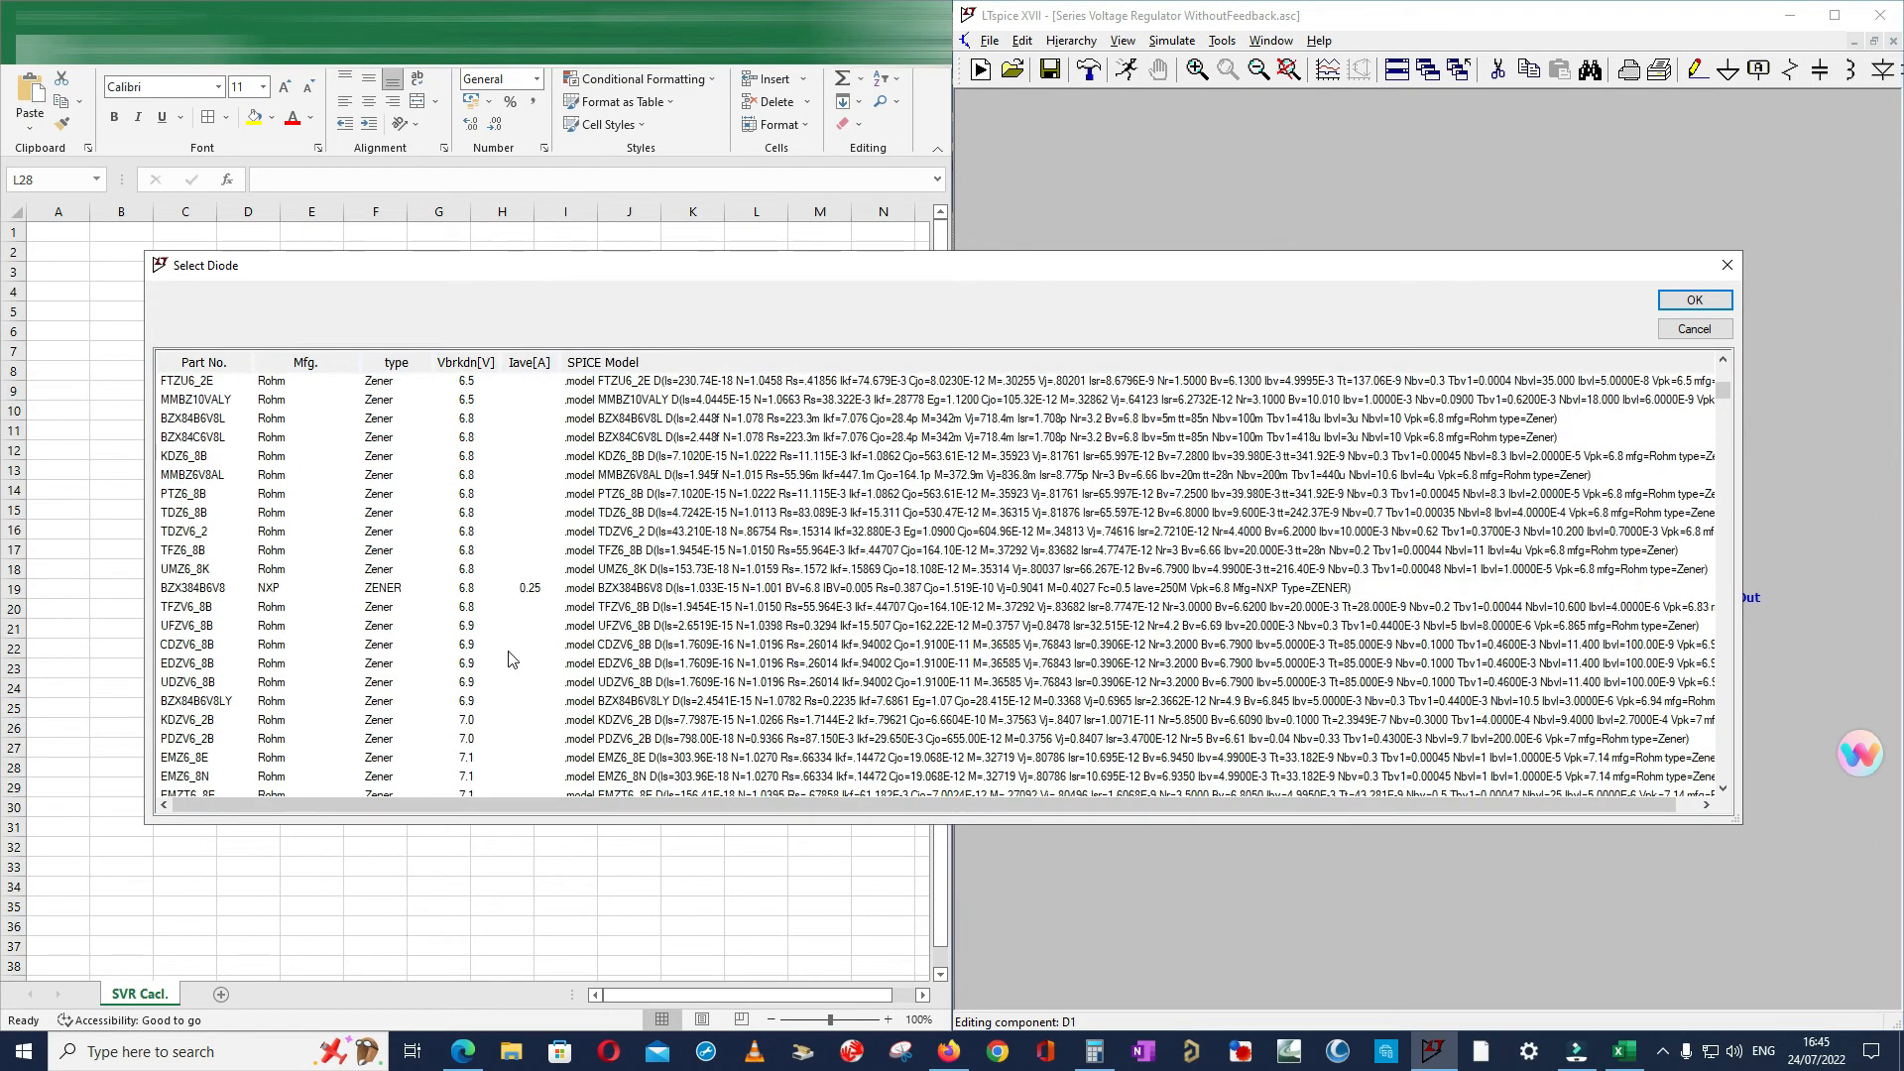
{"action": "left_click", "coordinate": [420, 666]}
{"action": "left_click", "coordinate": [486, 682]}
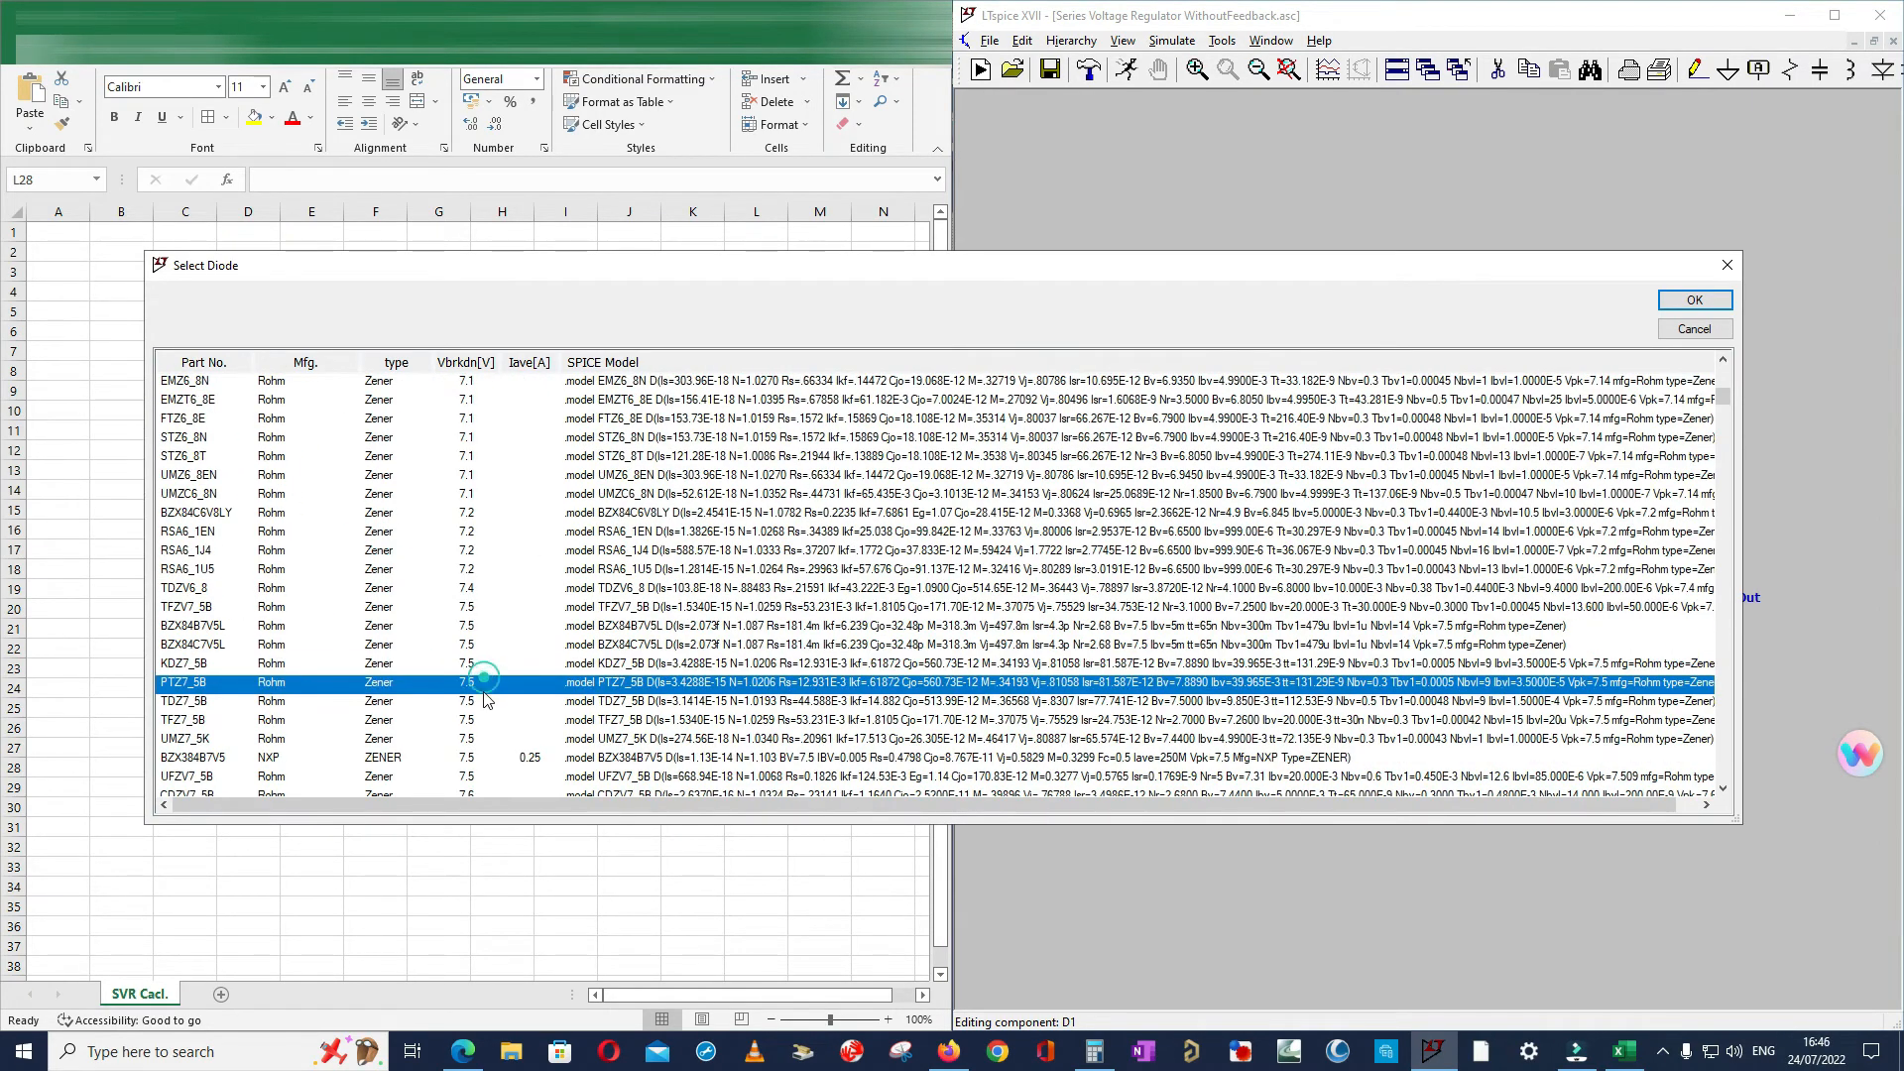
{"action": "scroll", "coordinate": [489, 718], "scroll_direction": "down", "scroll_amount": 8}
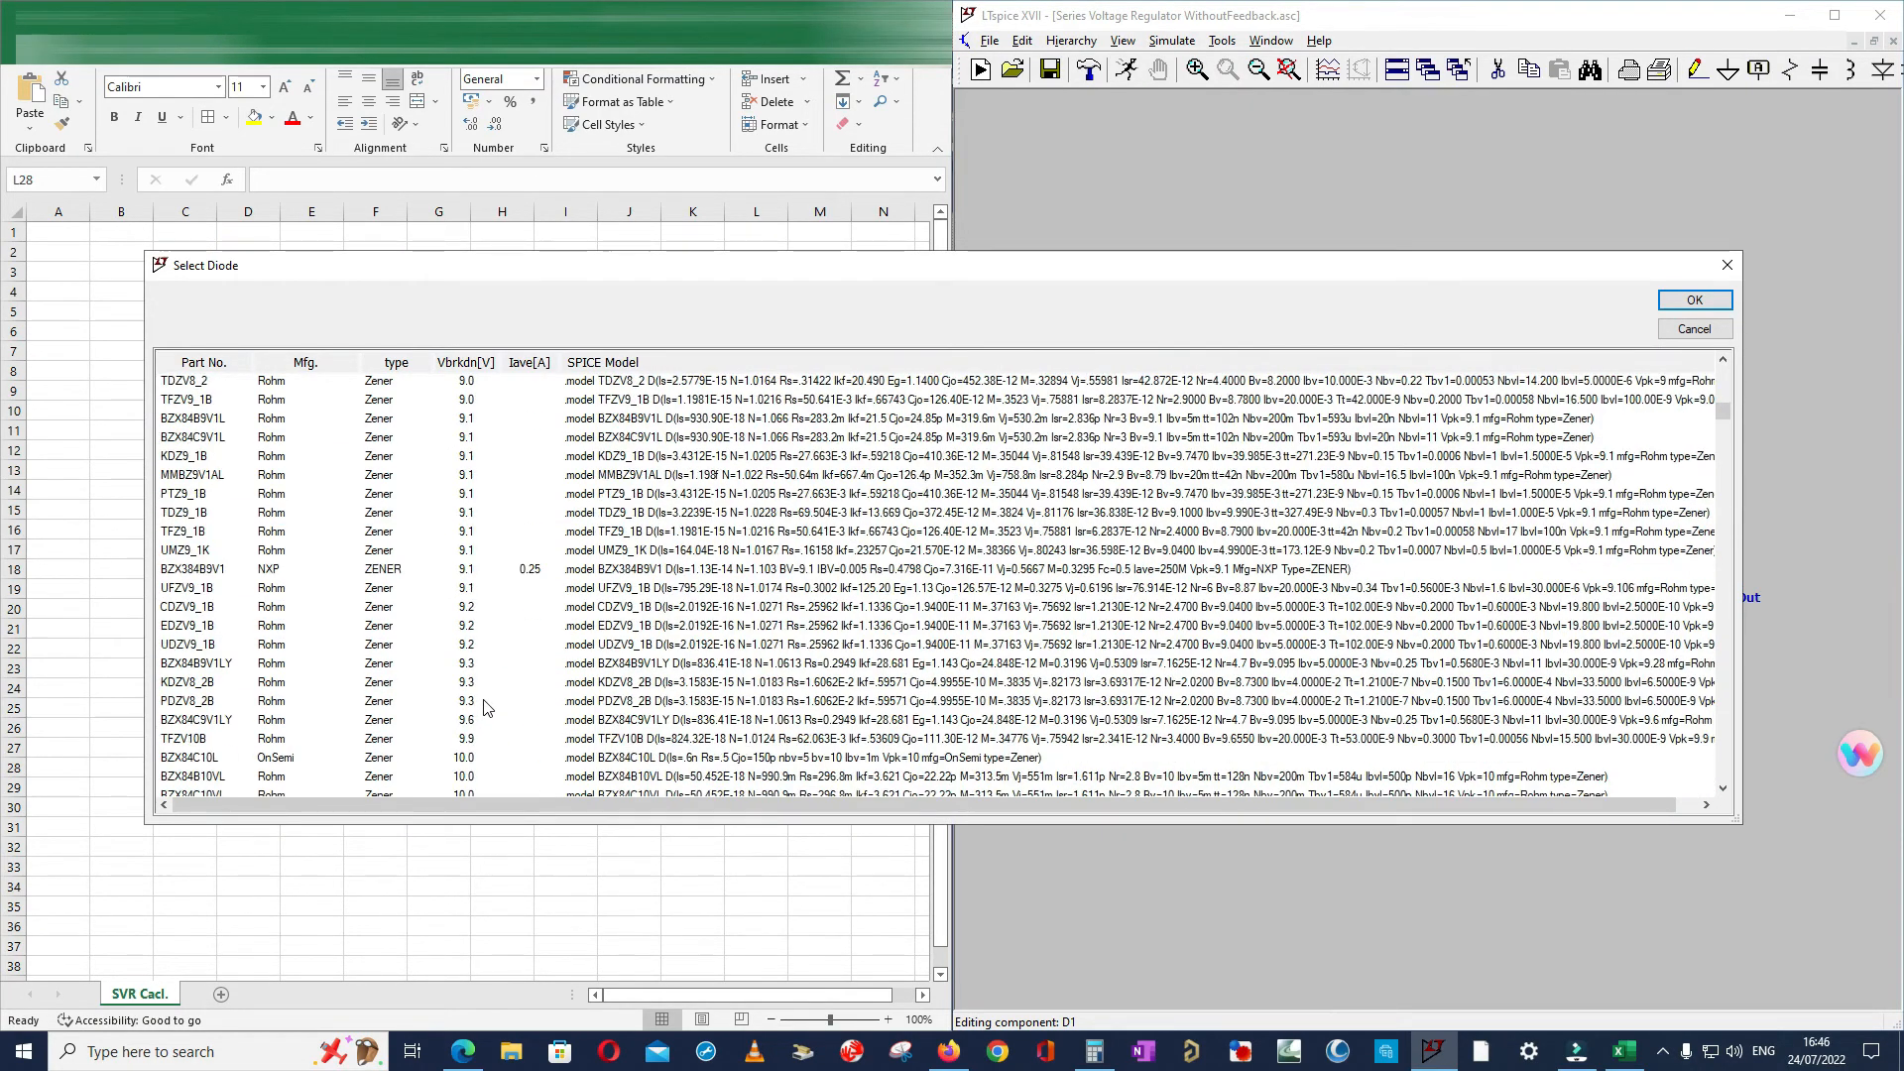
{"action": "left_click", "coordinate": [486, 758]}
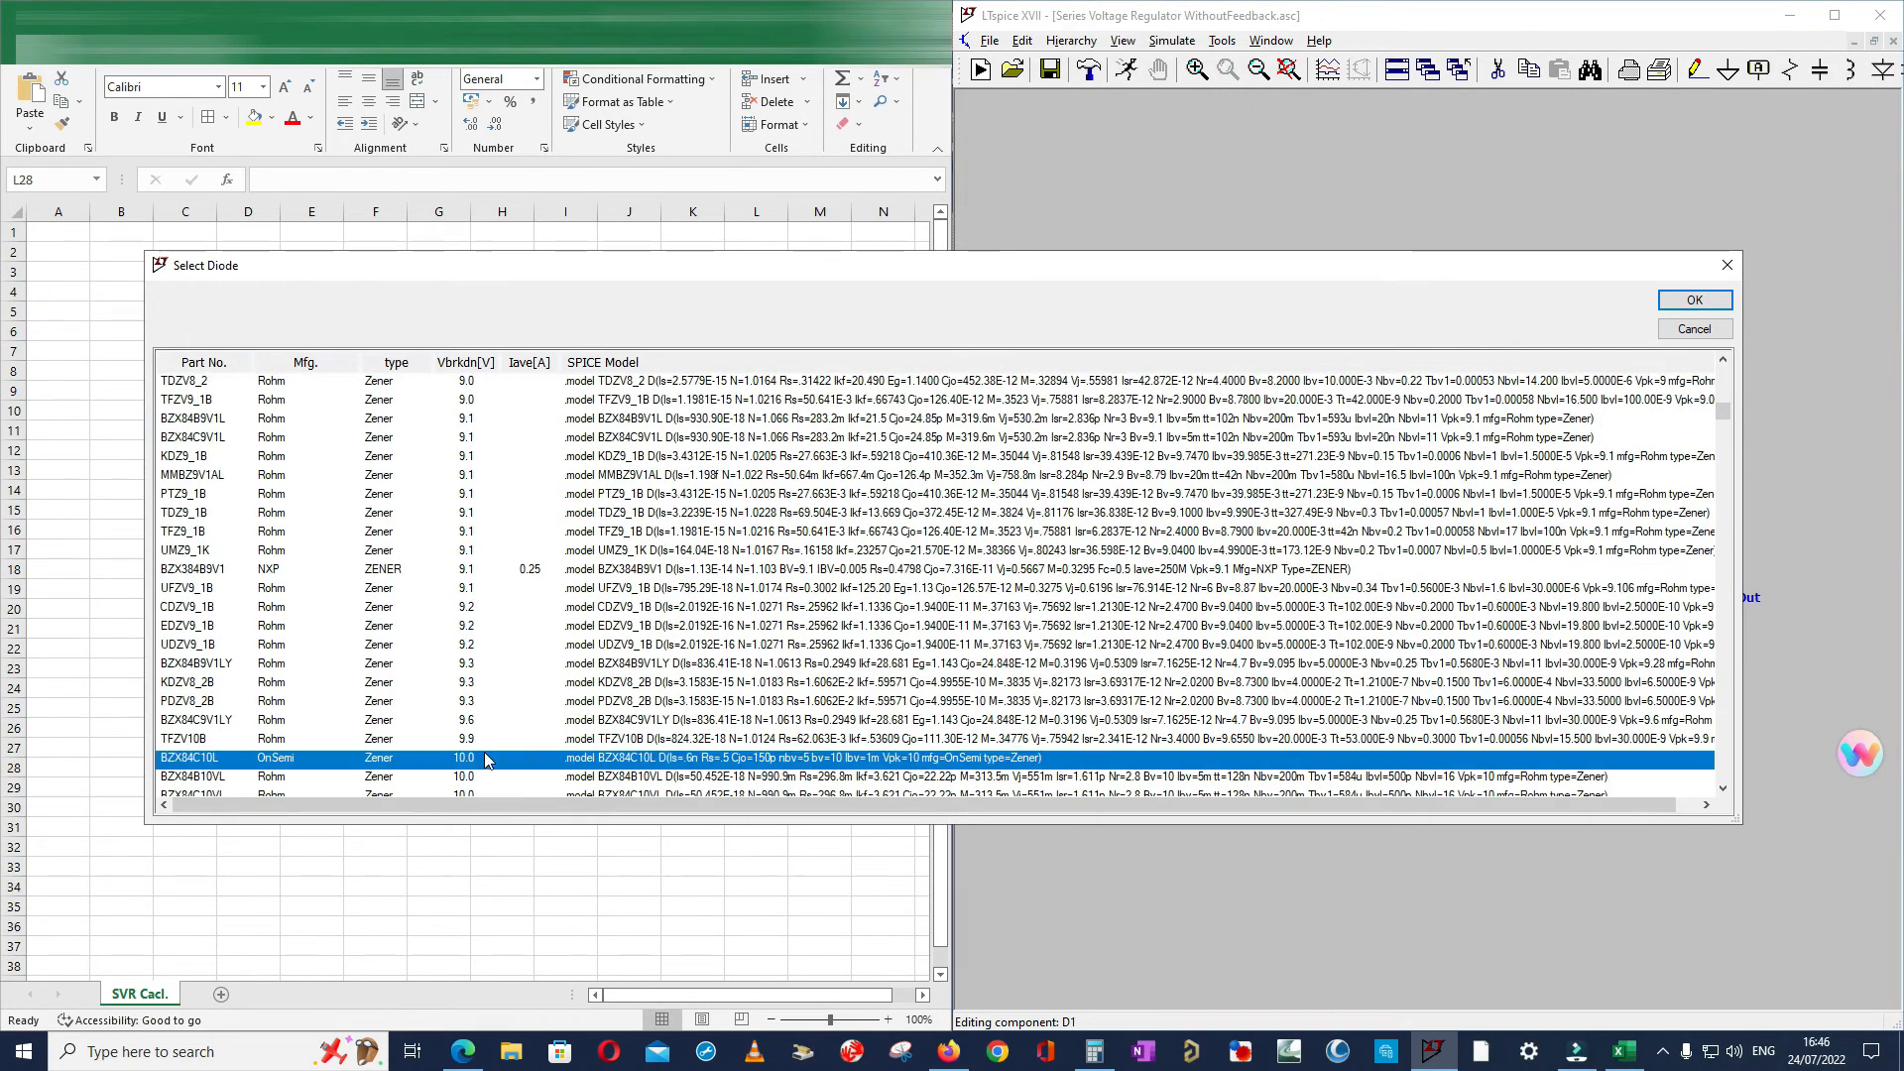
{"action": "left_click", "coordinate": [1693, 300]}
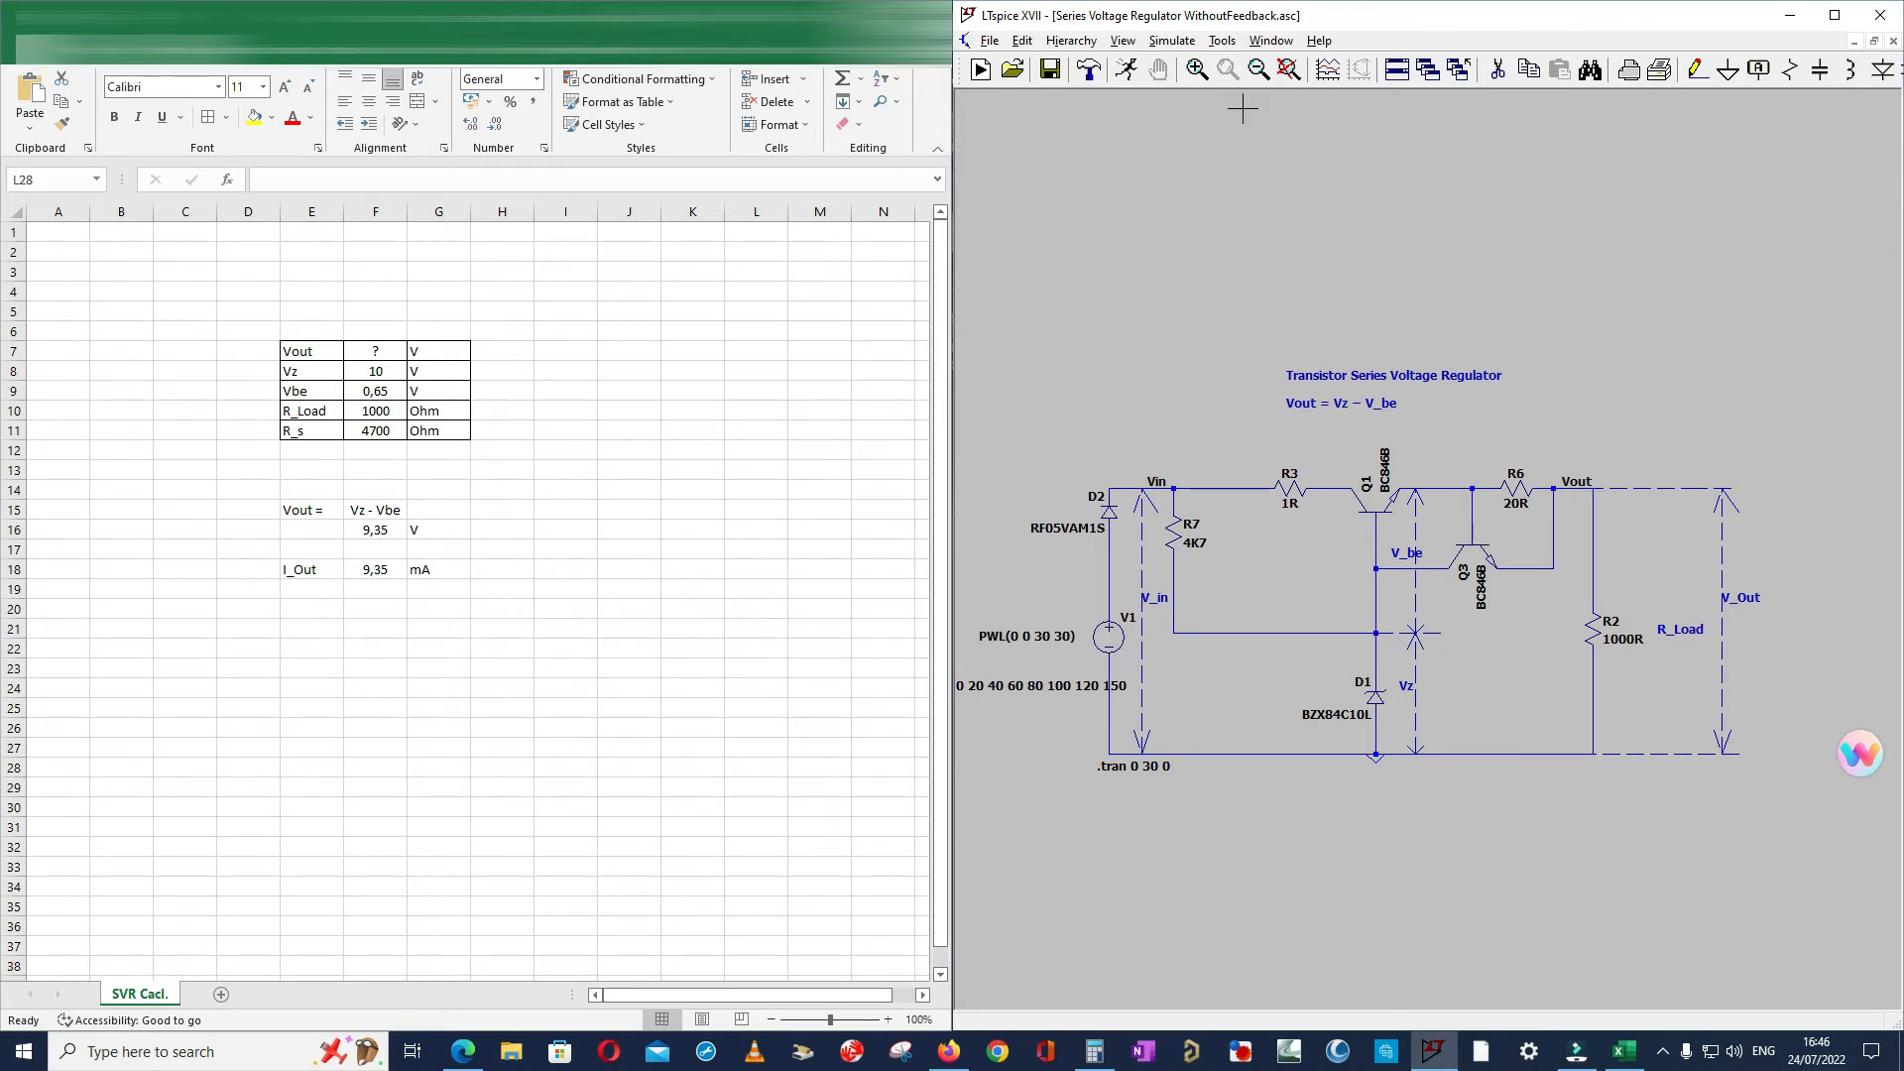
- Rerun the simulation with the new zener diode and plot the voltage at Vout
{"action": "left_click", "coordinate": [1125, 70]}
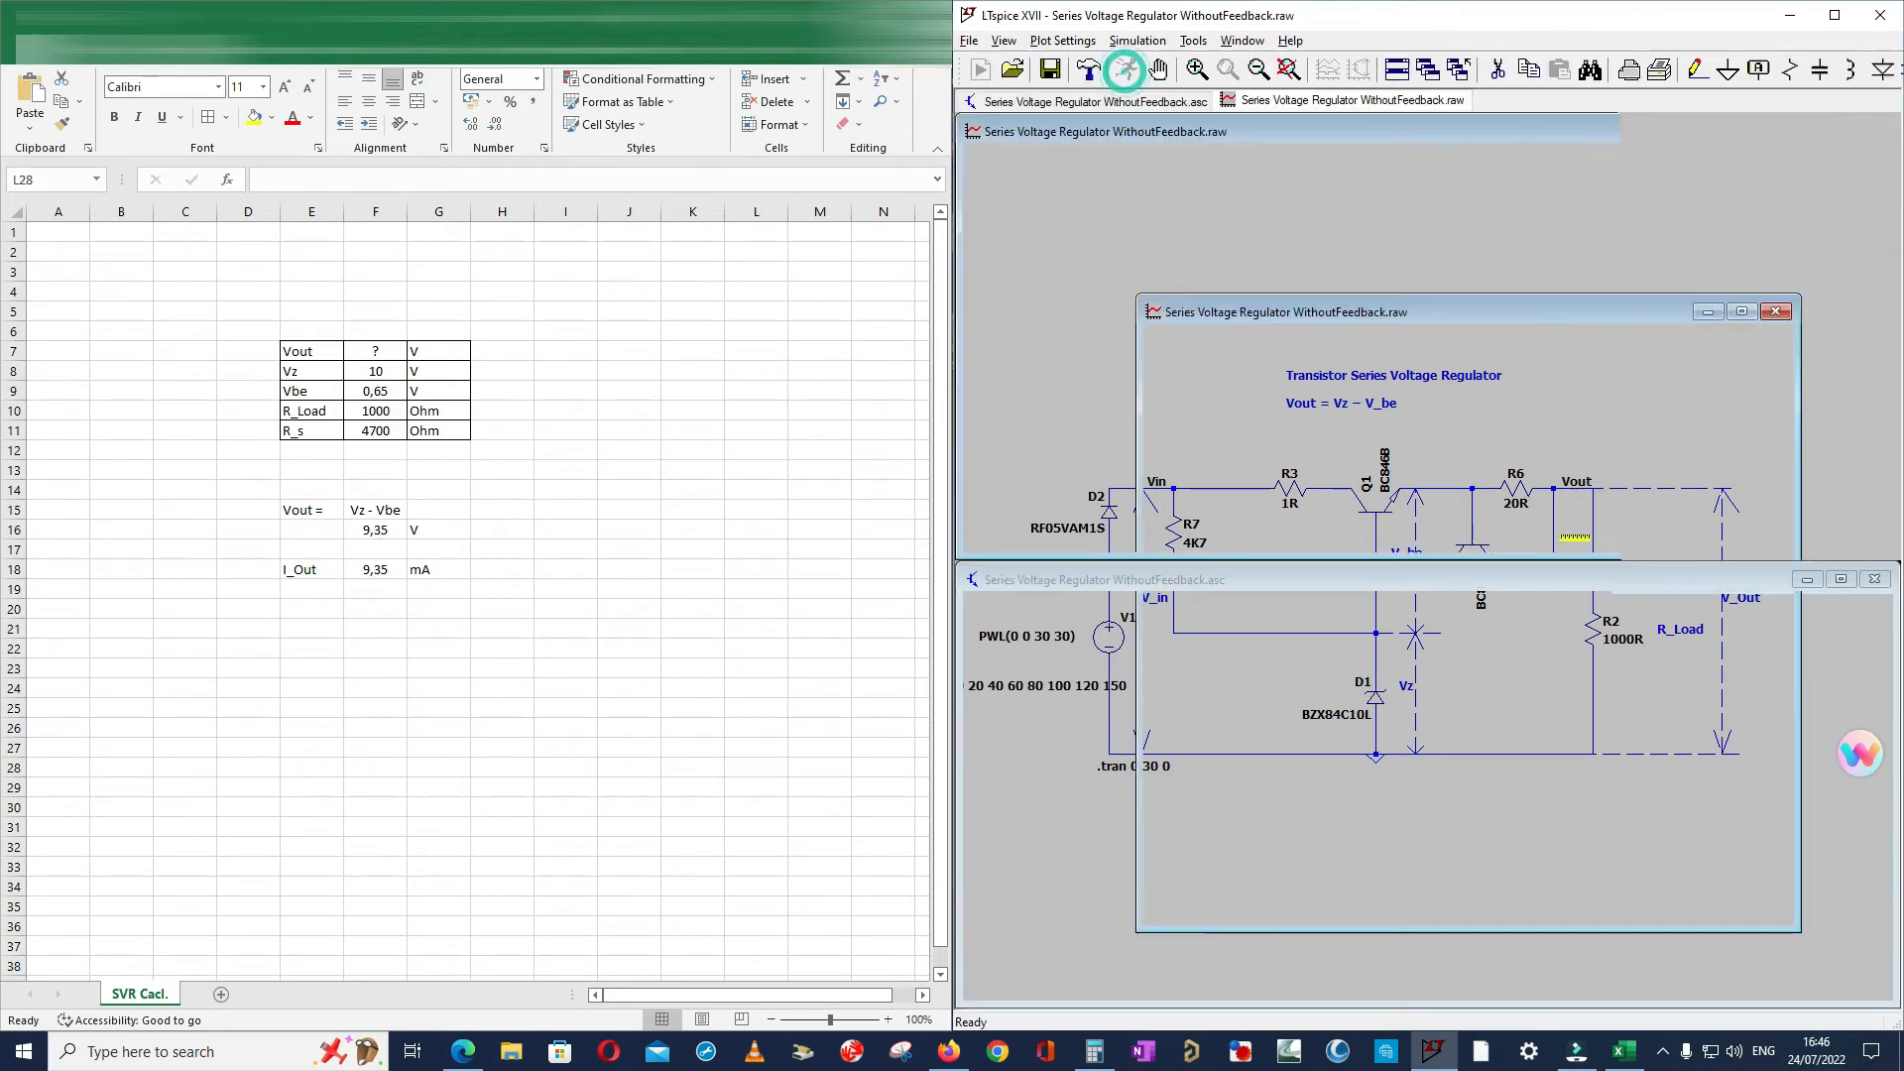
{"action": "scroll", "coordinate": [1503, 820], "scroll_direction": "up", "scroll_amount": 2}
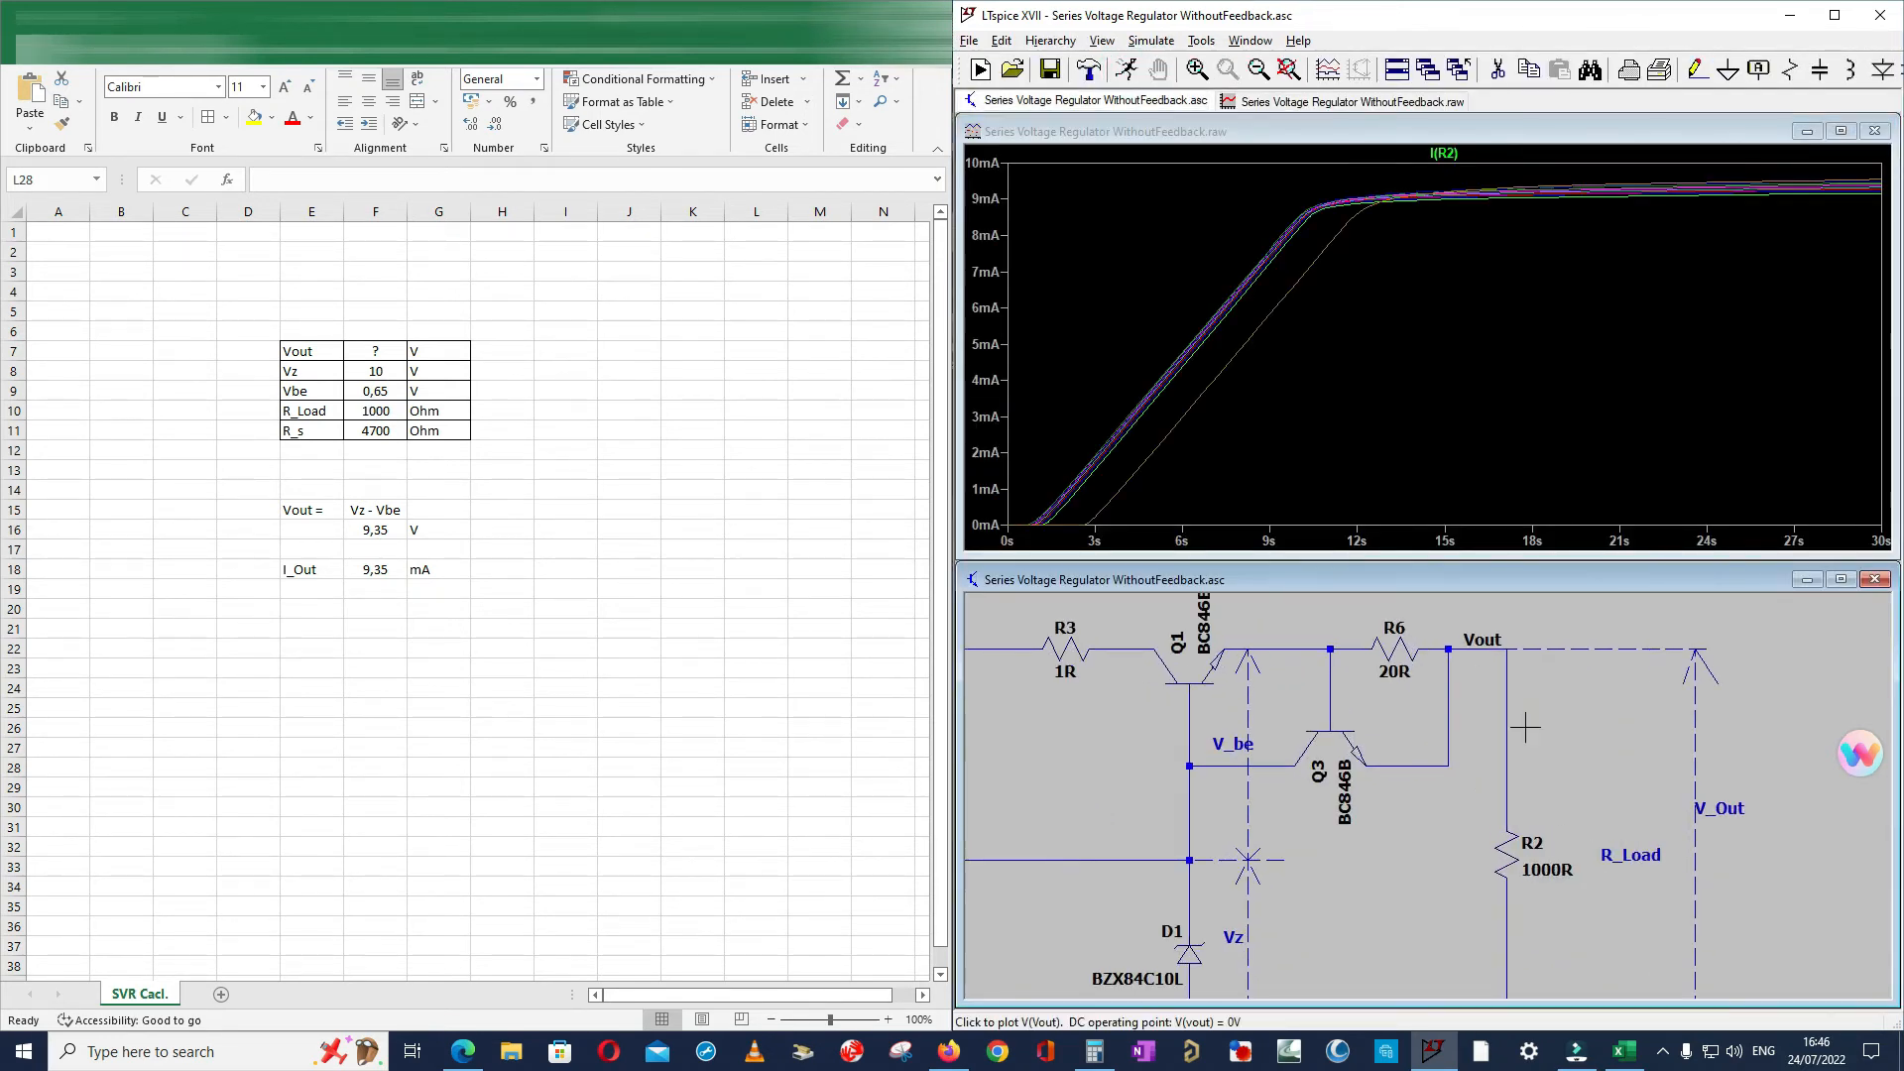
{"action": "left_click", "coordinate": [1451, 645]}
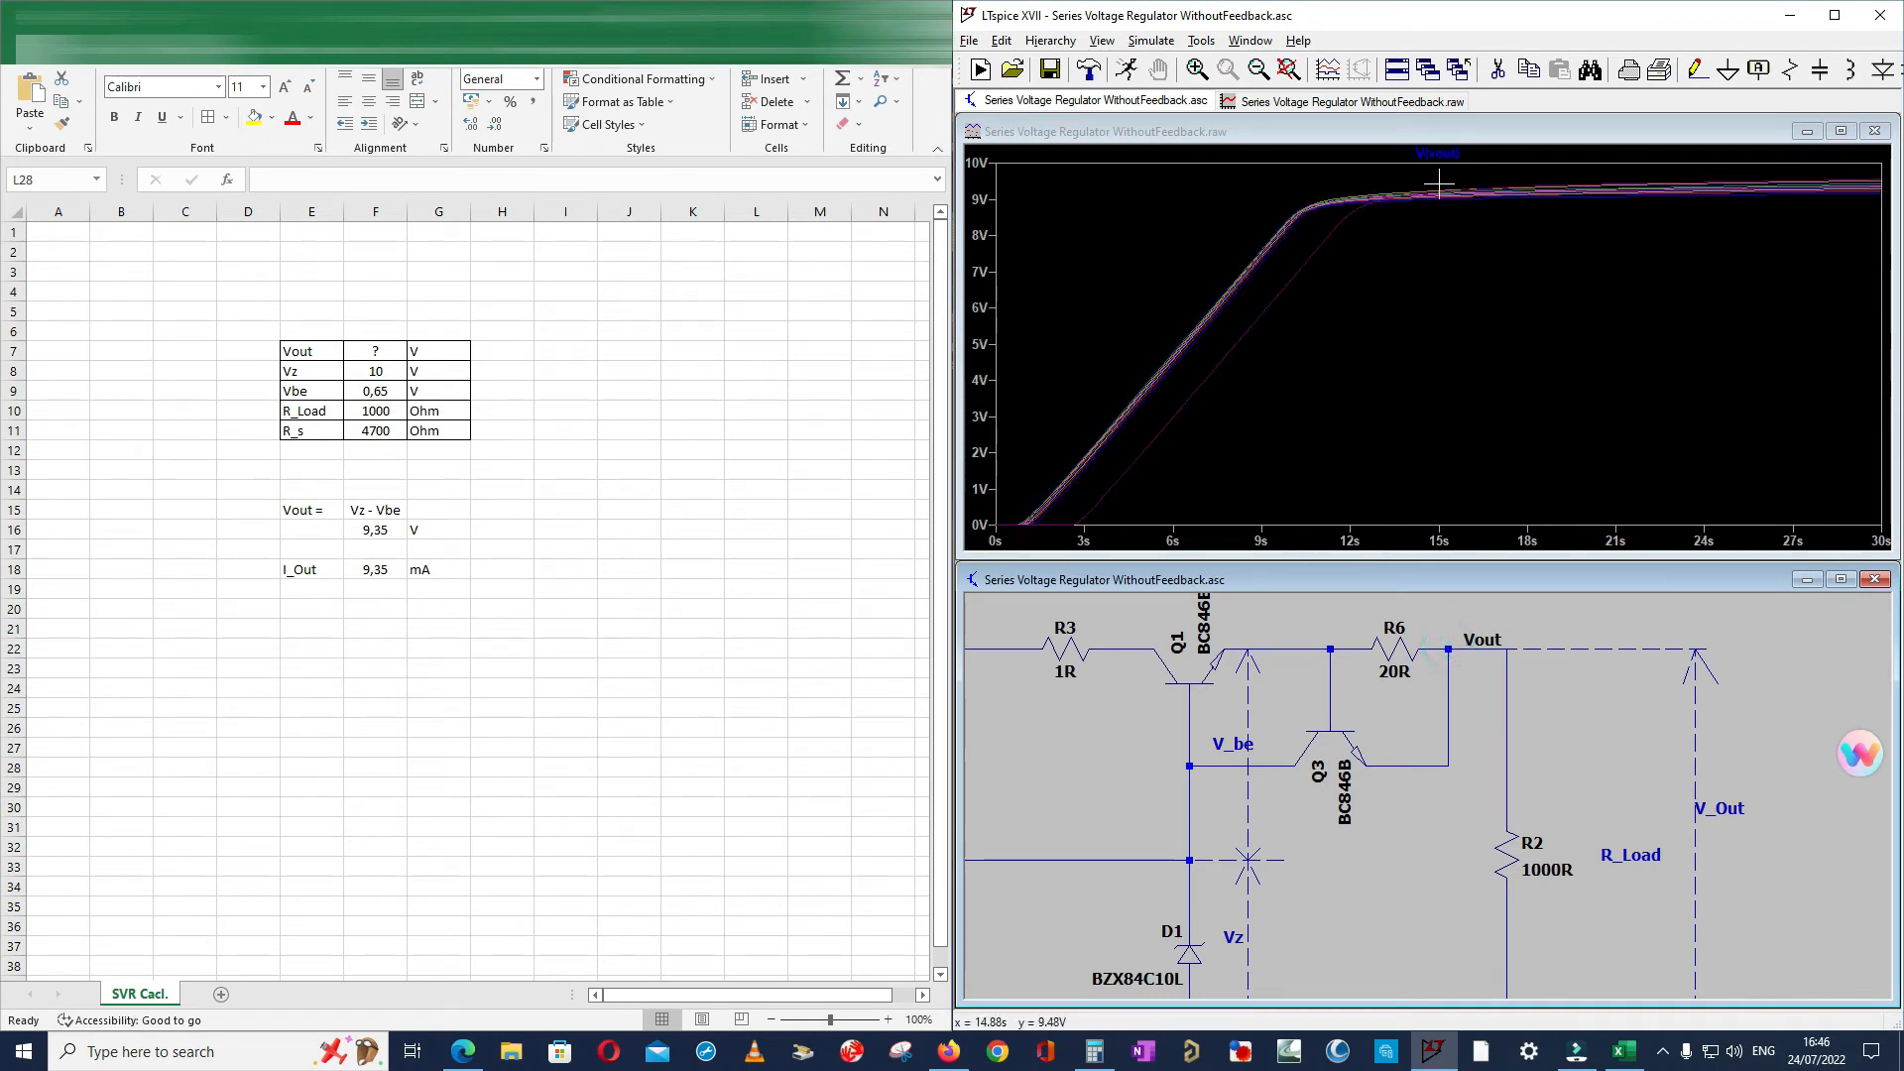
- Zoom the Vout waveform to the regulated region from about 12 s to 18.6 s, and plot the current through R2 over that range
{"action": "mouse_move", "coordinate": [1427, 176]}
{"action": "left_mouse_down"}
{"action": "mouse_move", "coordinate": [1649, 225]}
{"action": "mouse_move", "coordinate": [1508, 180]}
{"action": "left_mouse_up"}
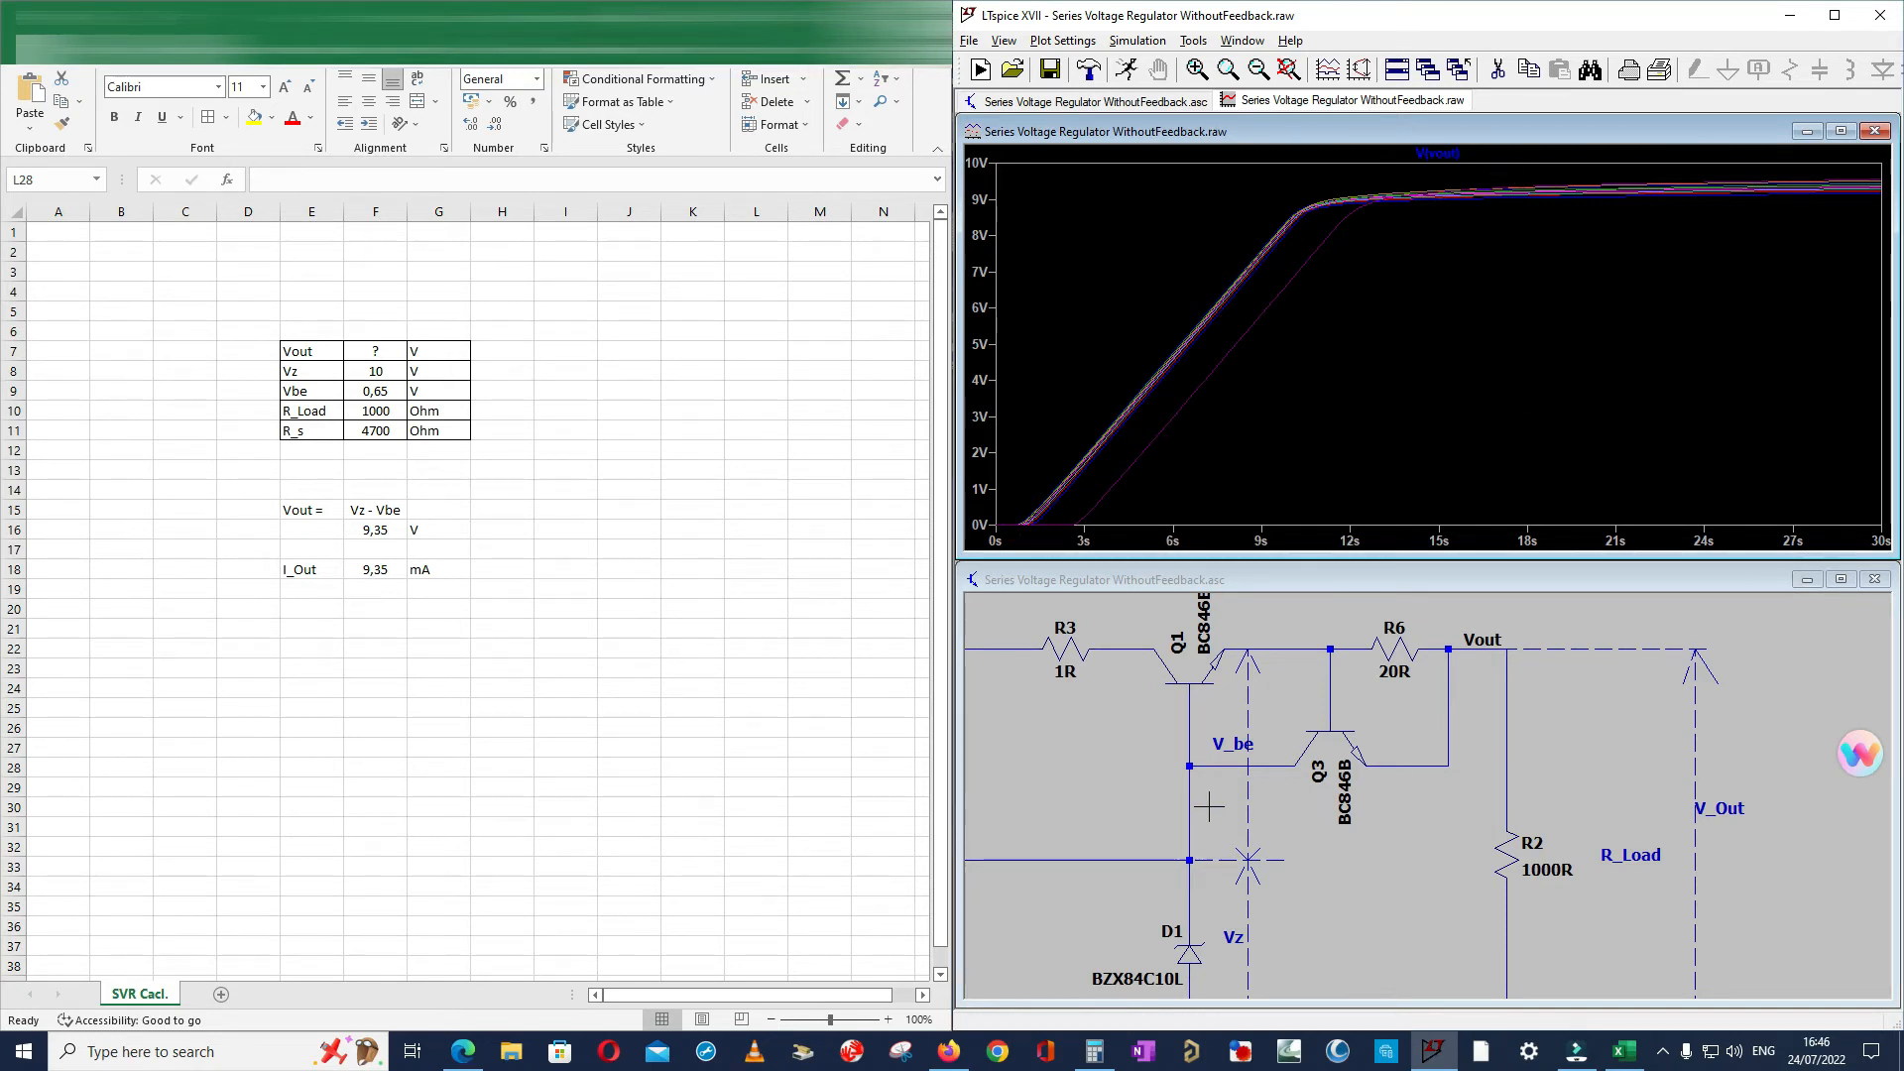
{"action": "scroll", "coordinate": [1566, 763], "scroll_direction": "down", "scroll_amount": 3}
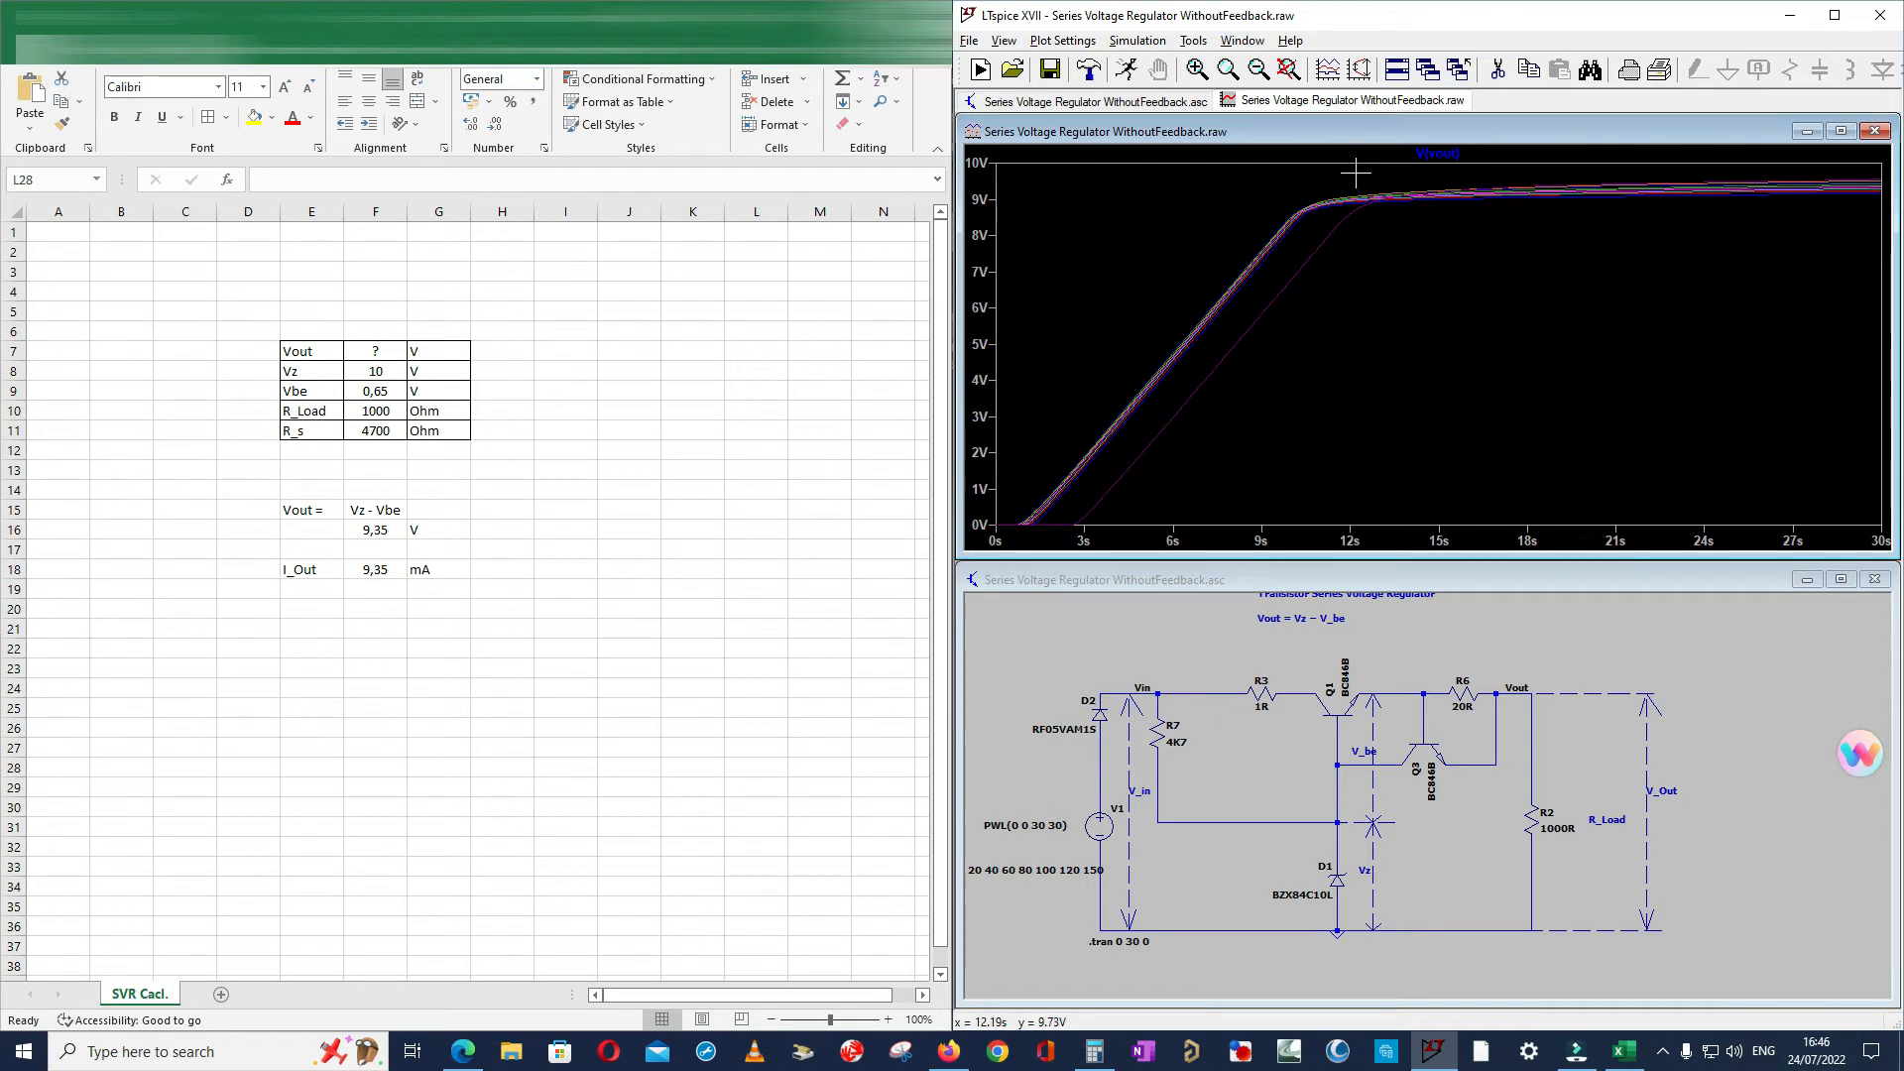
{"action": "left_click_drag", "start_coordinate": [1355, 173], "coordinate": [1545, 242]}
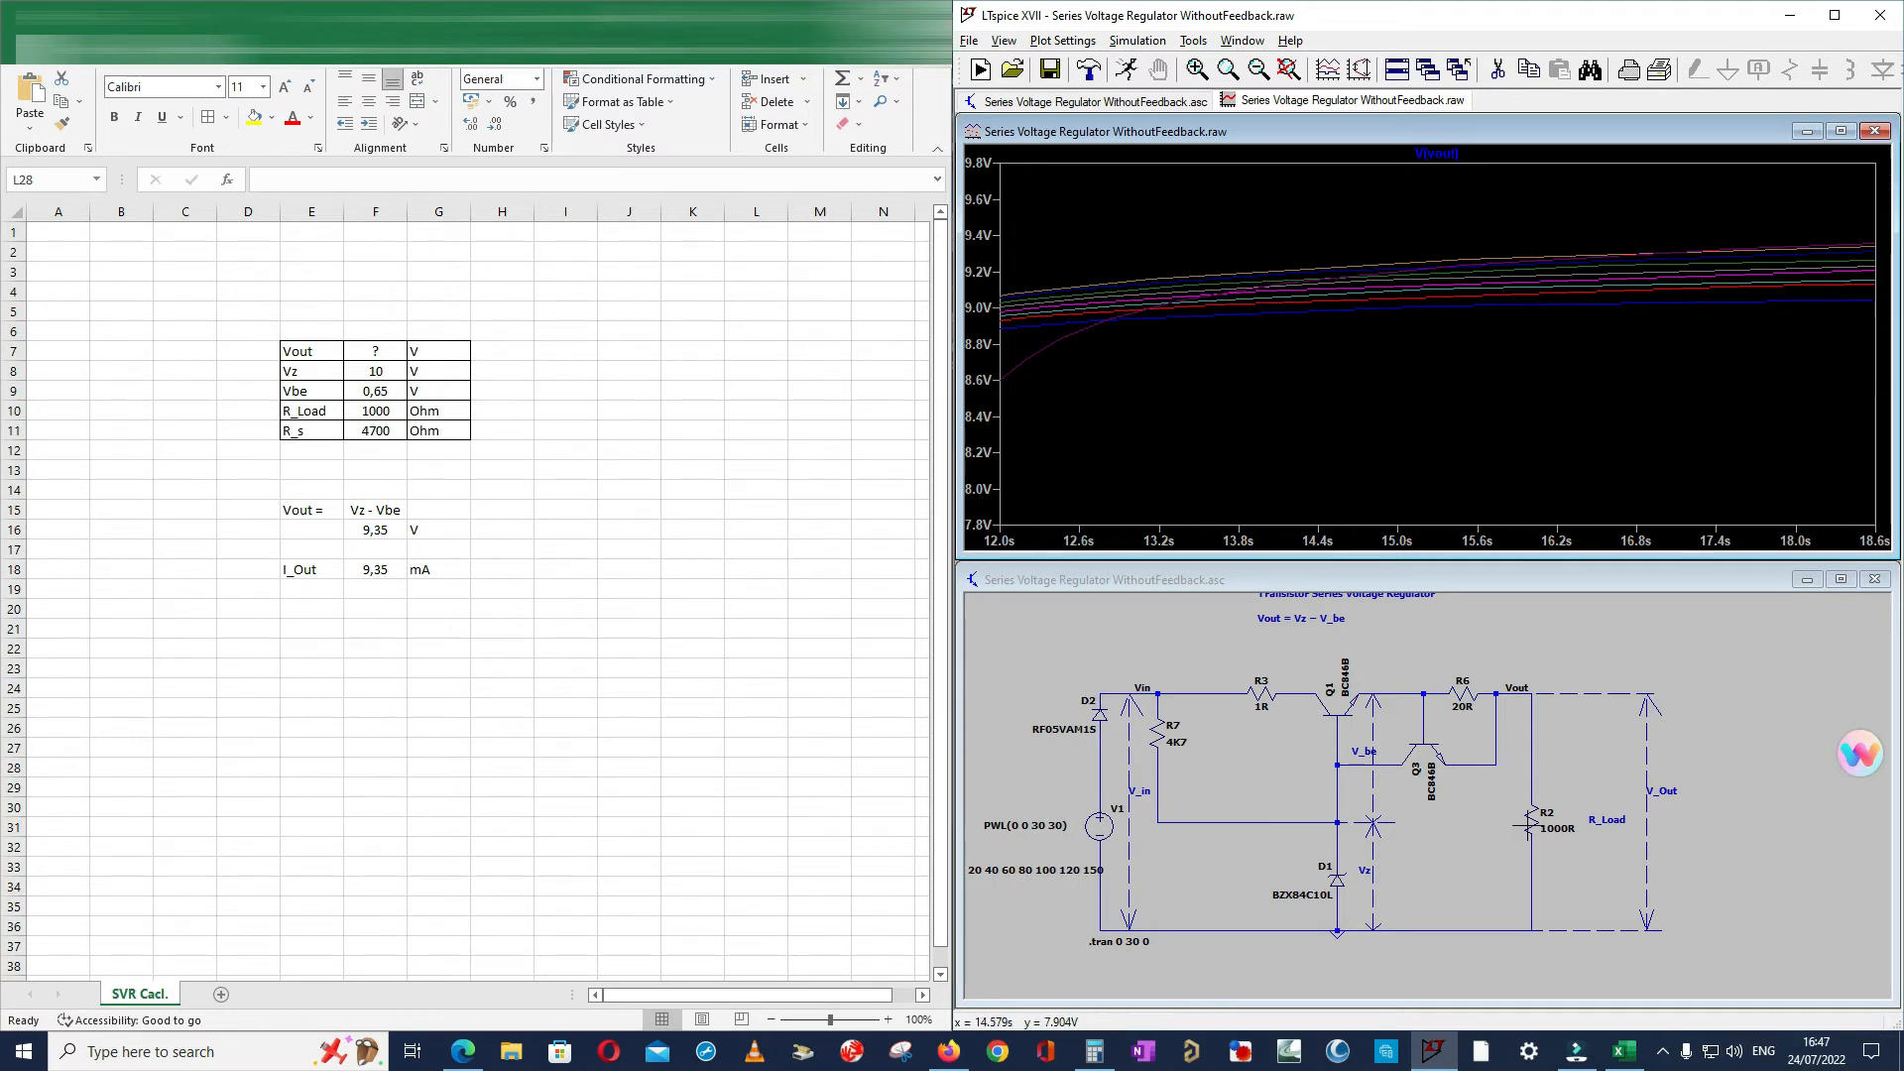
{"action": "left_click", "coordinate": [411, 472]}
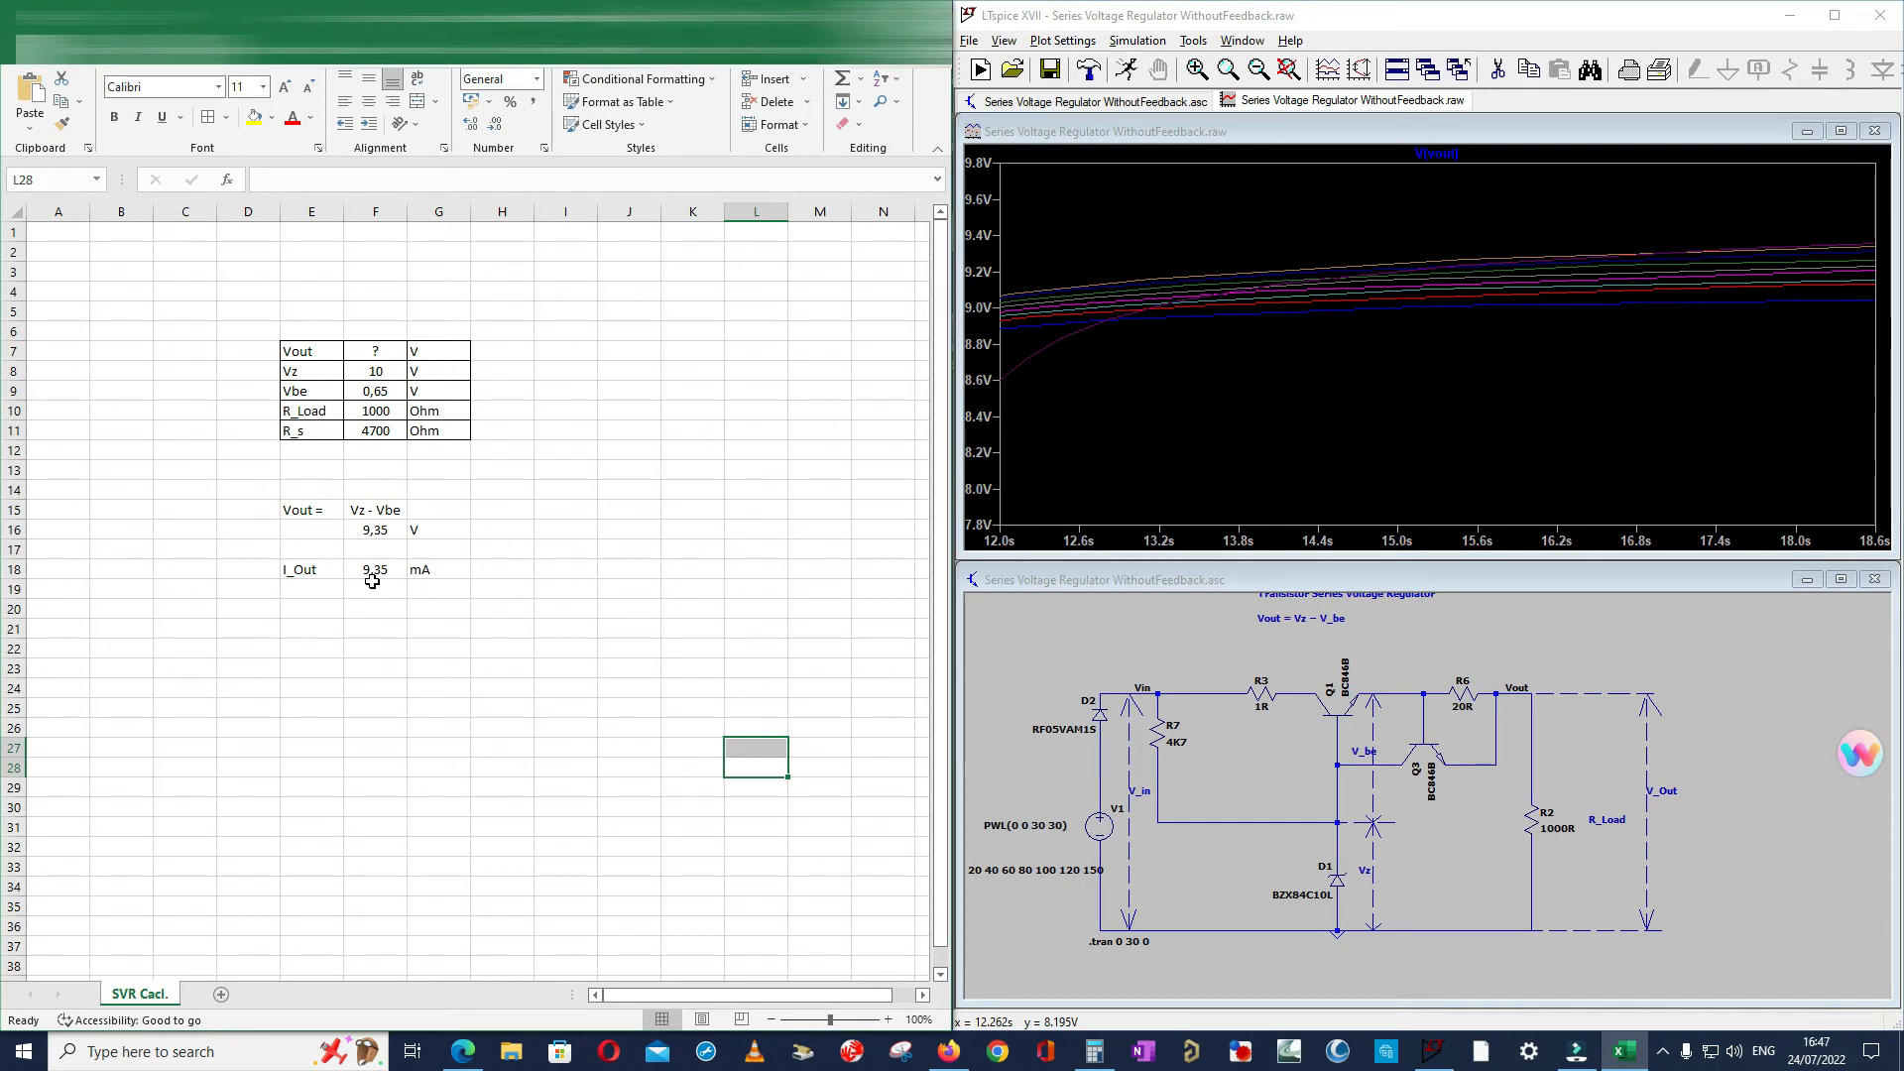
{"action": "left_click", "coordinate": [1537, 816]}
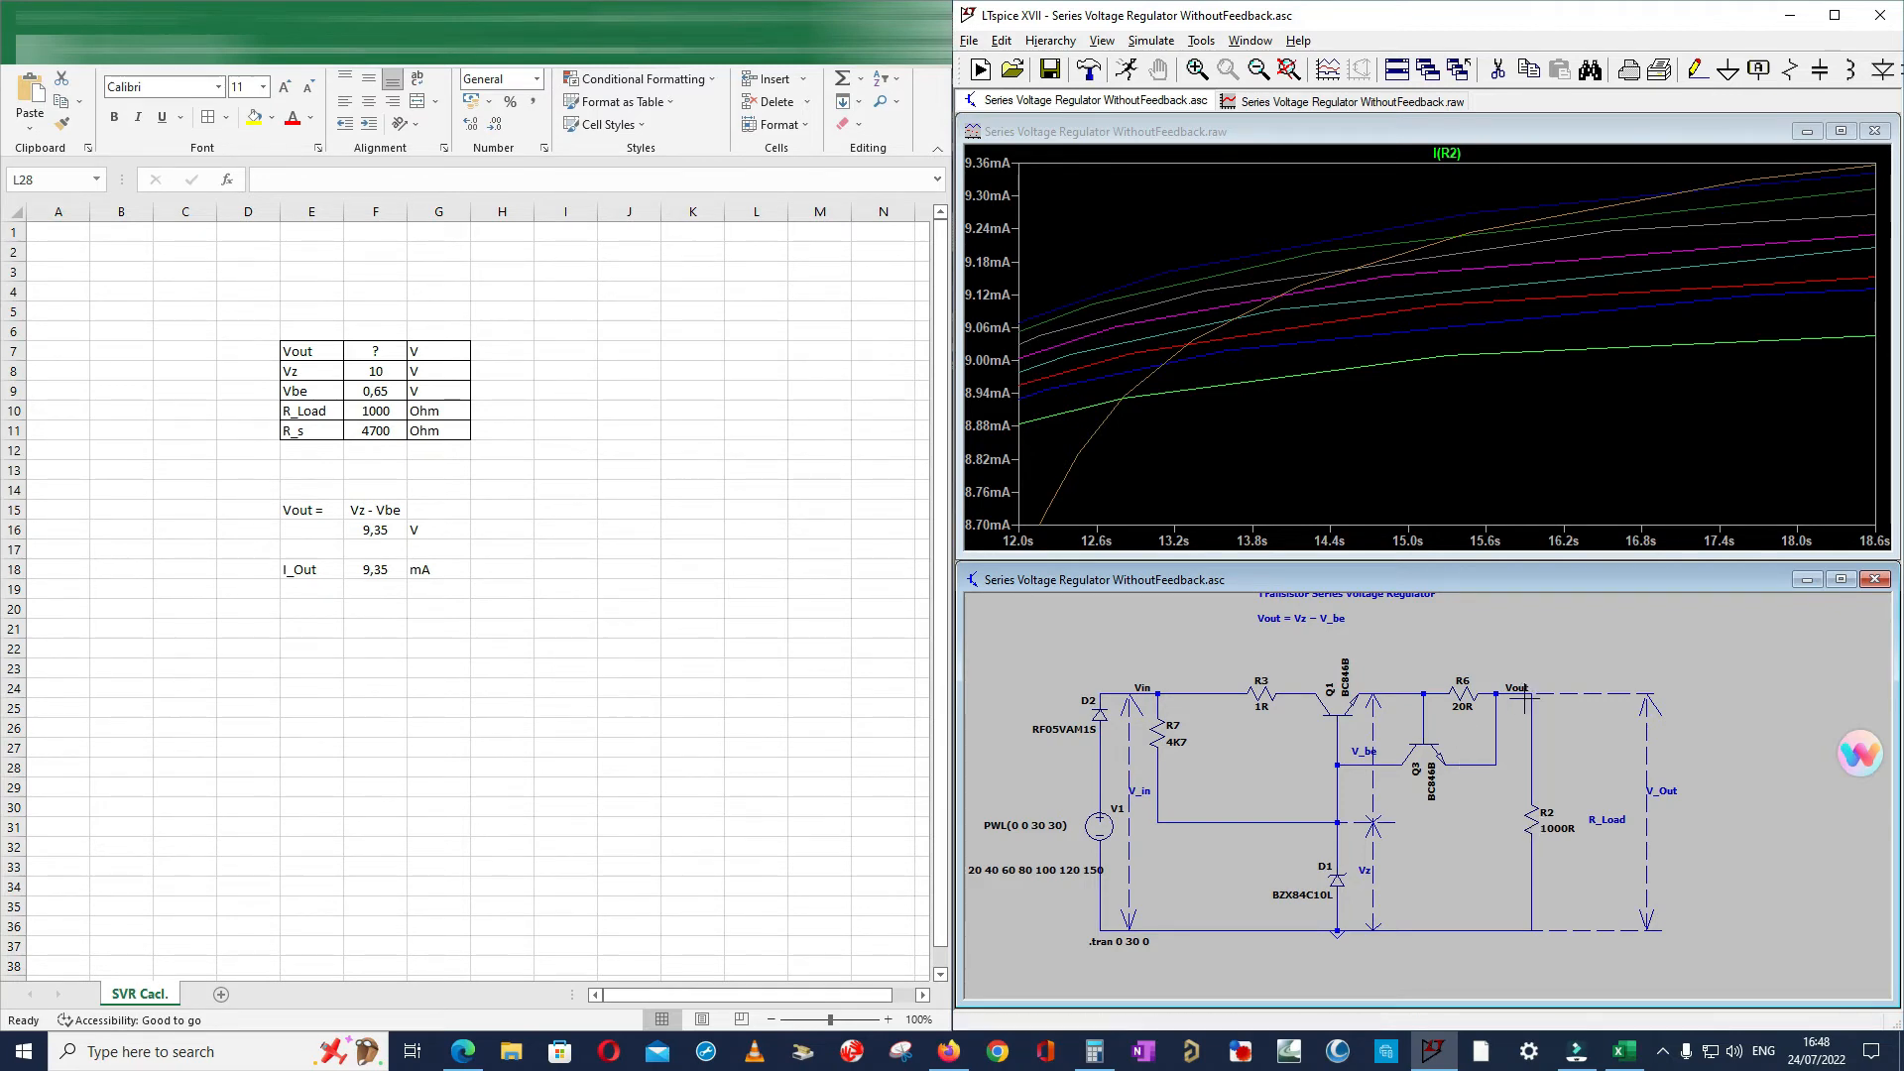
- Maximize the LTspice window and enlarge the schematic to fill it
{"action": "left_click", "coordinate": [1834, 15]}
{"action": "left_click", "coordinate": [888, 122]}
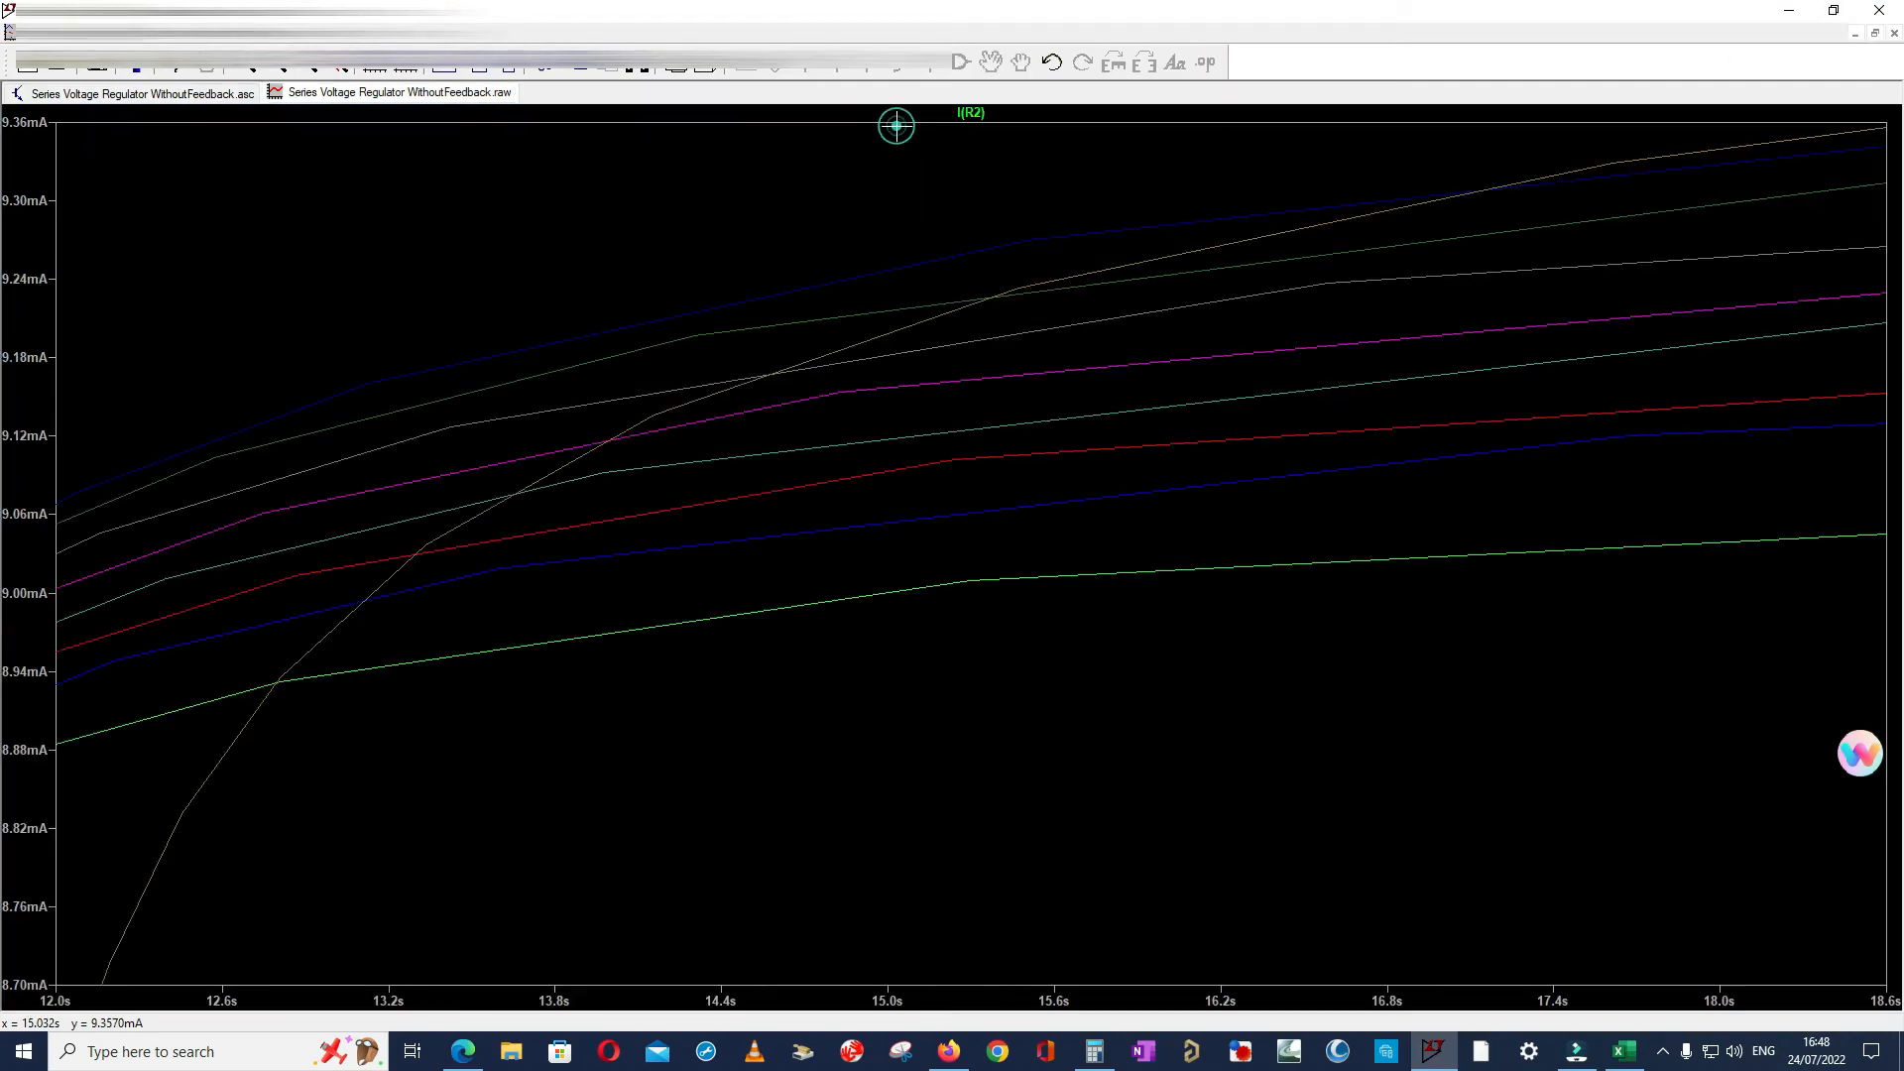
{"action": "left_click", "coordinate": [1874, 33]}
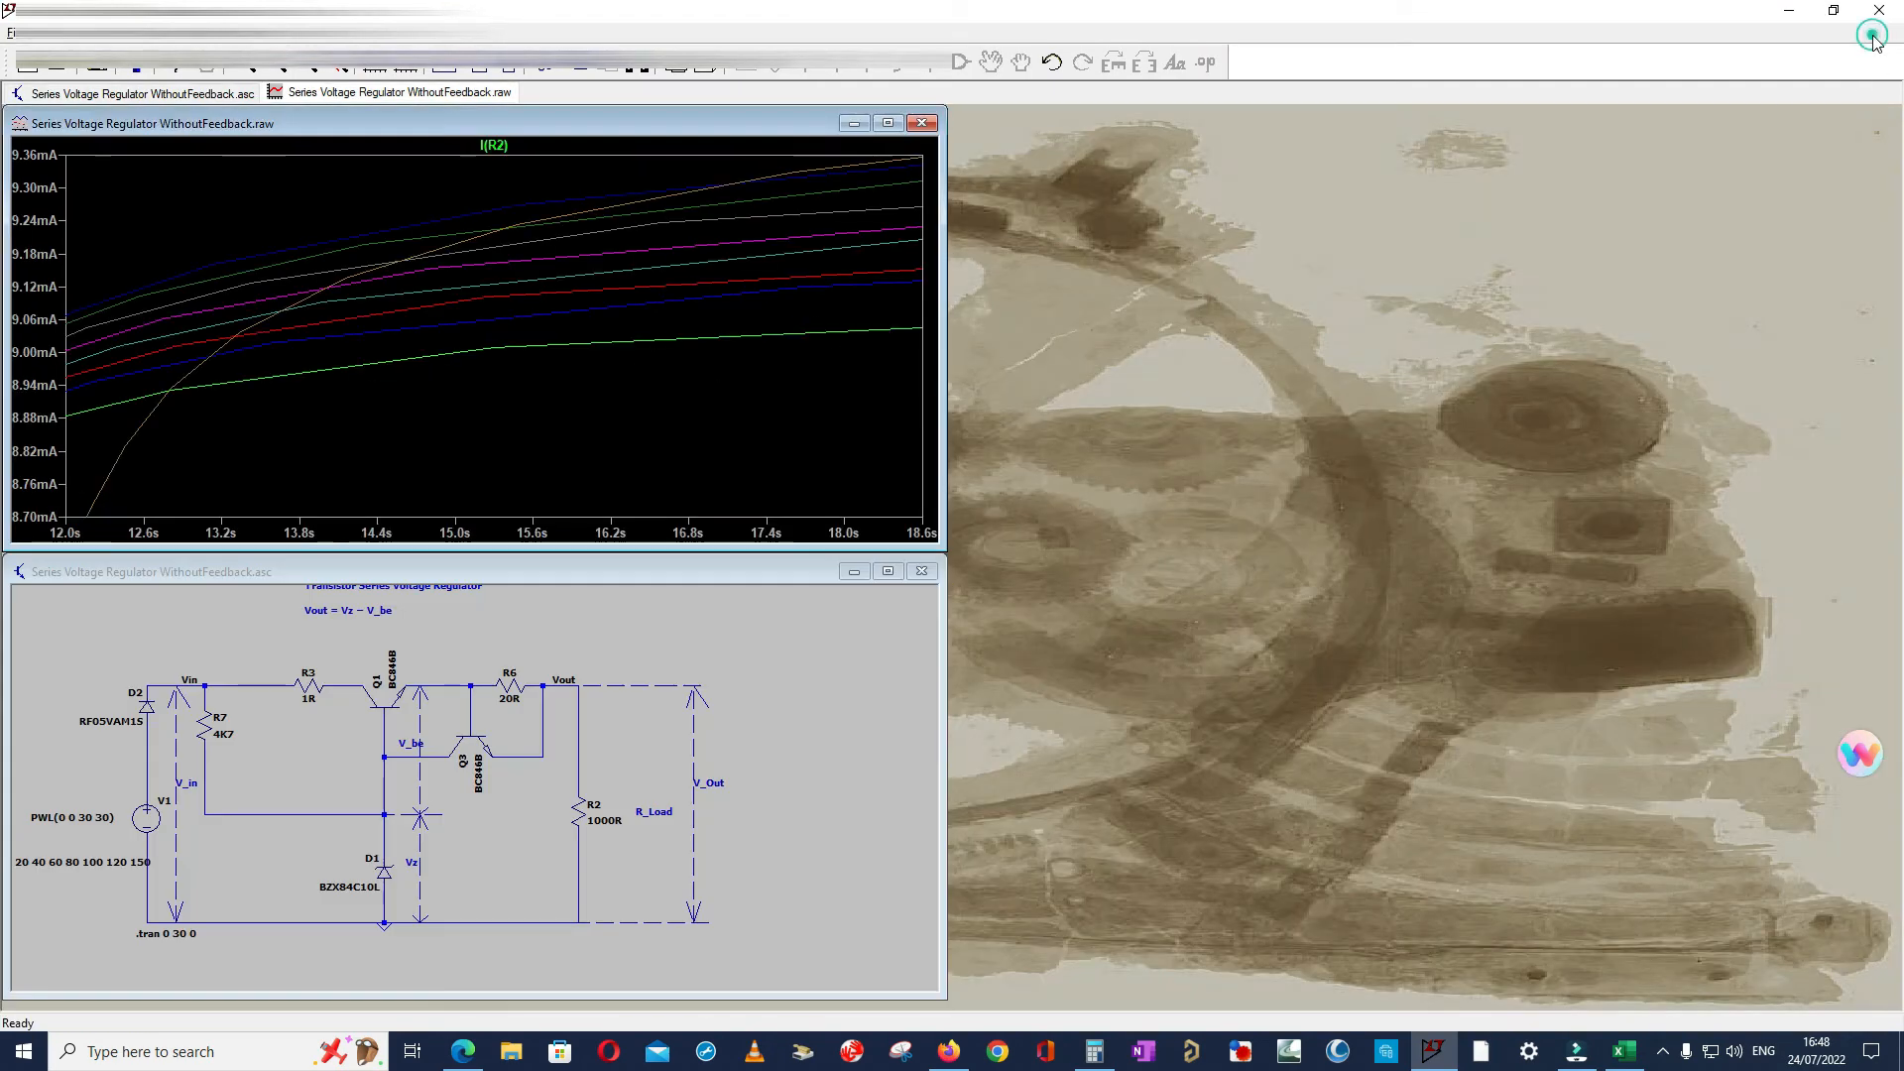
{"action": "left_click", "coordinate": [889, 572]}
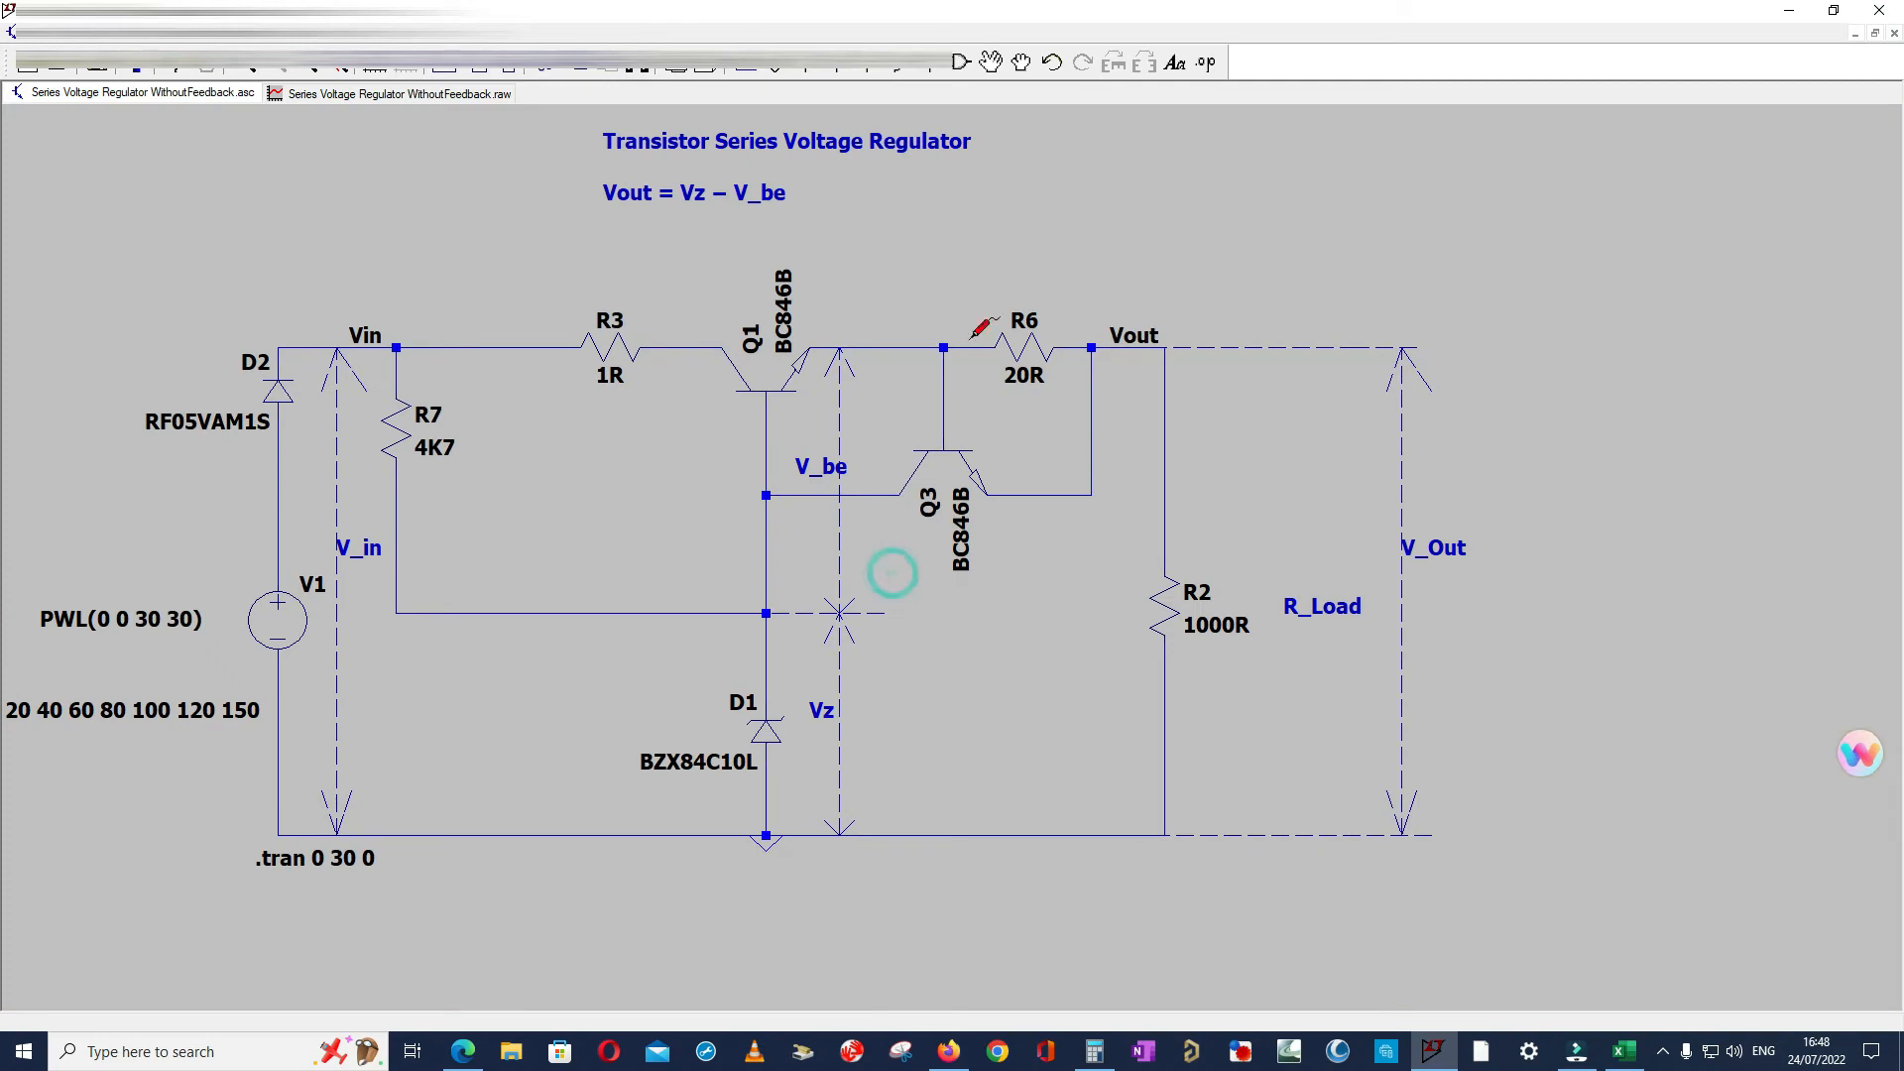
- Close the waveform plot and rerun the simulation so that new plot and schematic panes span the full window width
{"action": "left_click", "coordinate": [174, 61]}
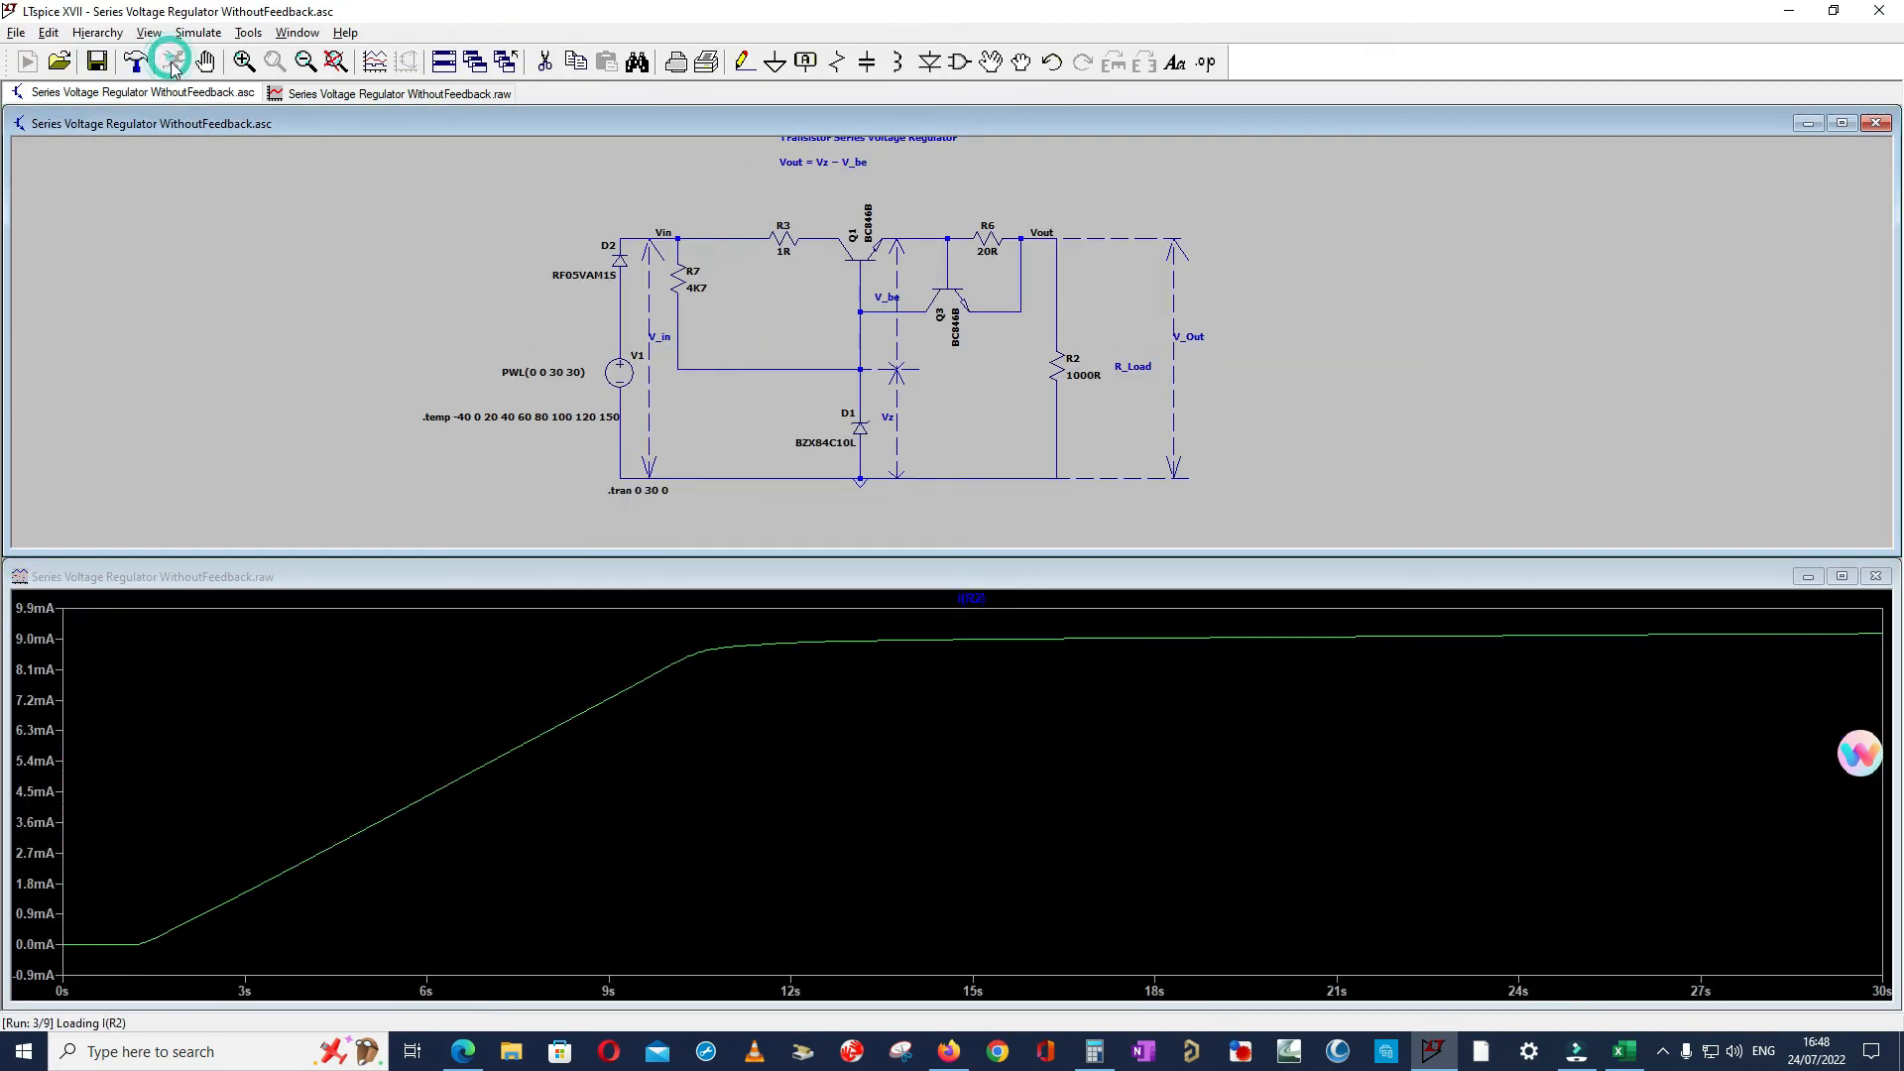
{"action": "left_click", "coordinate": [1875, 576]}
{"action": "left_click", "coordinate": [1842, 122]}
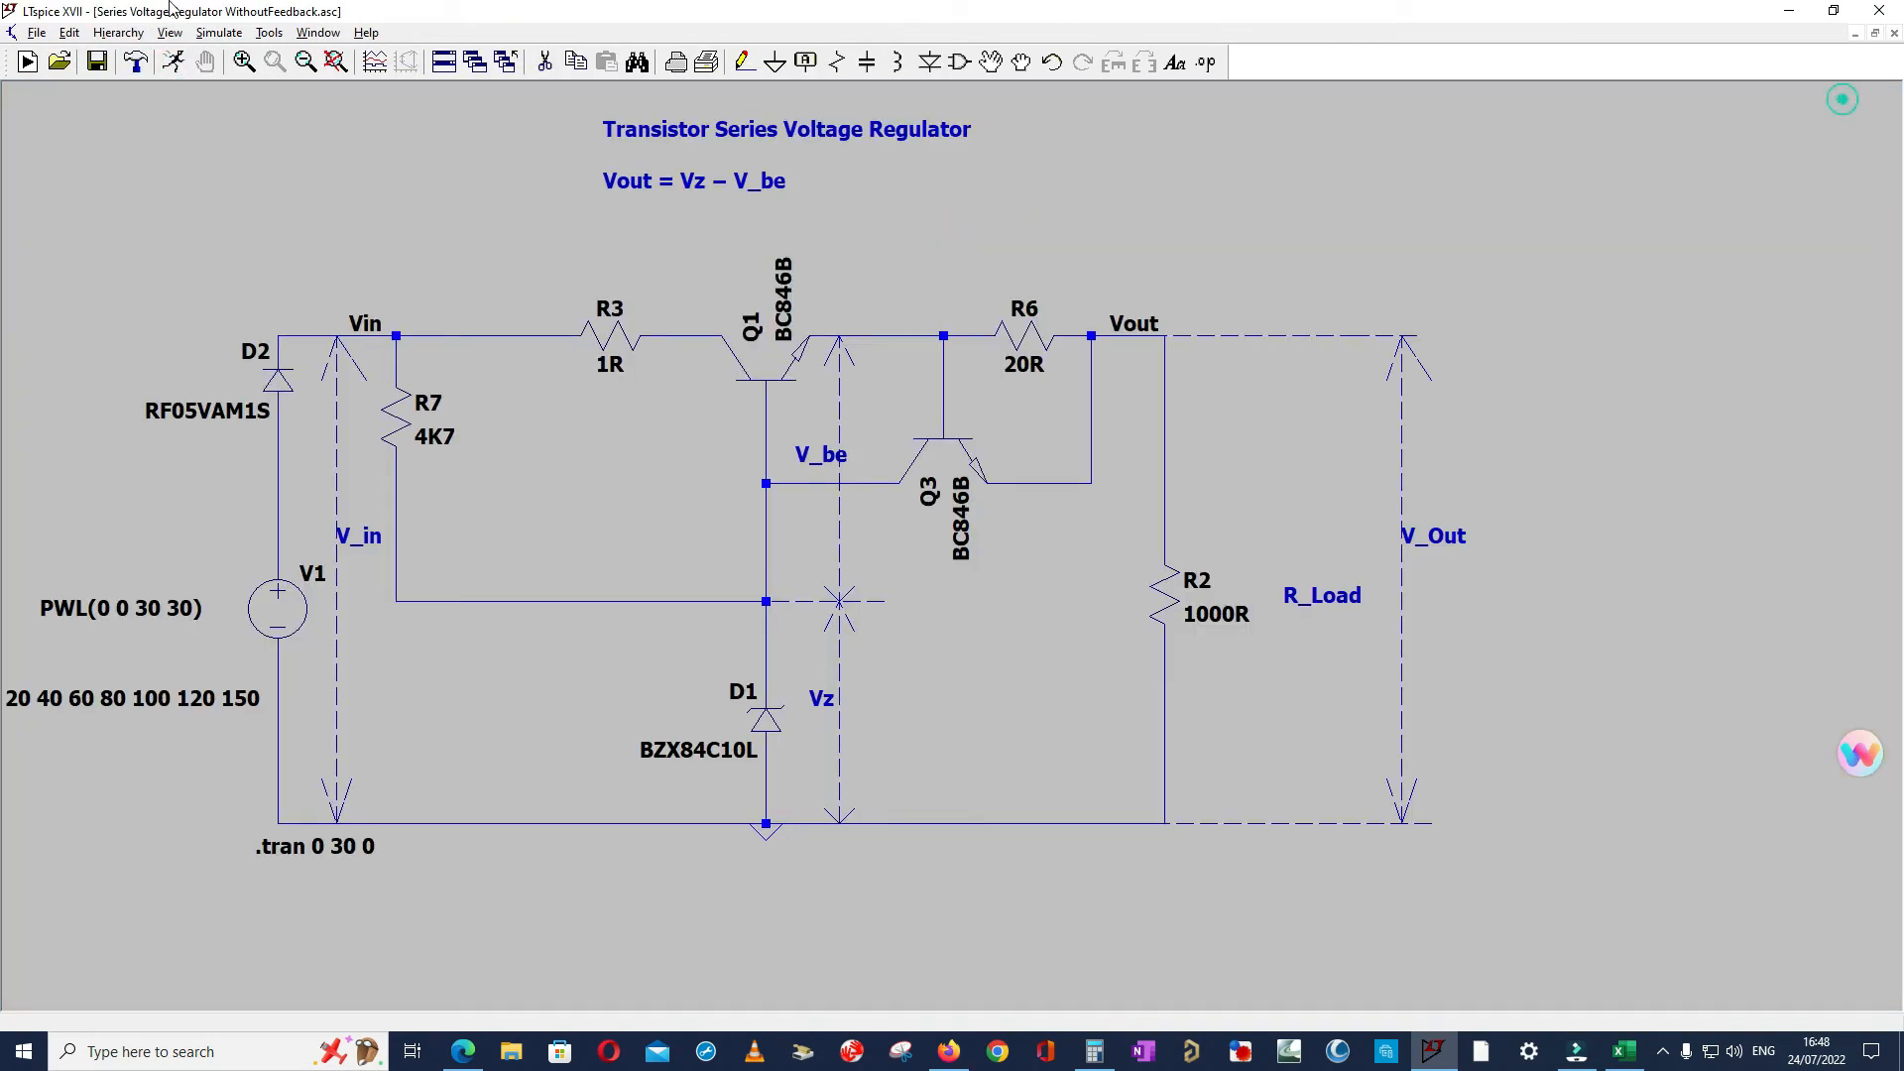
{"action": "left_click", "coordinate": [172, 62]}
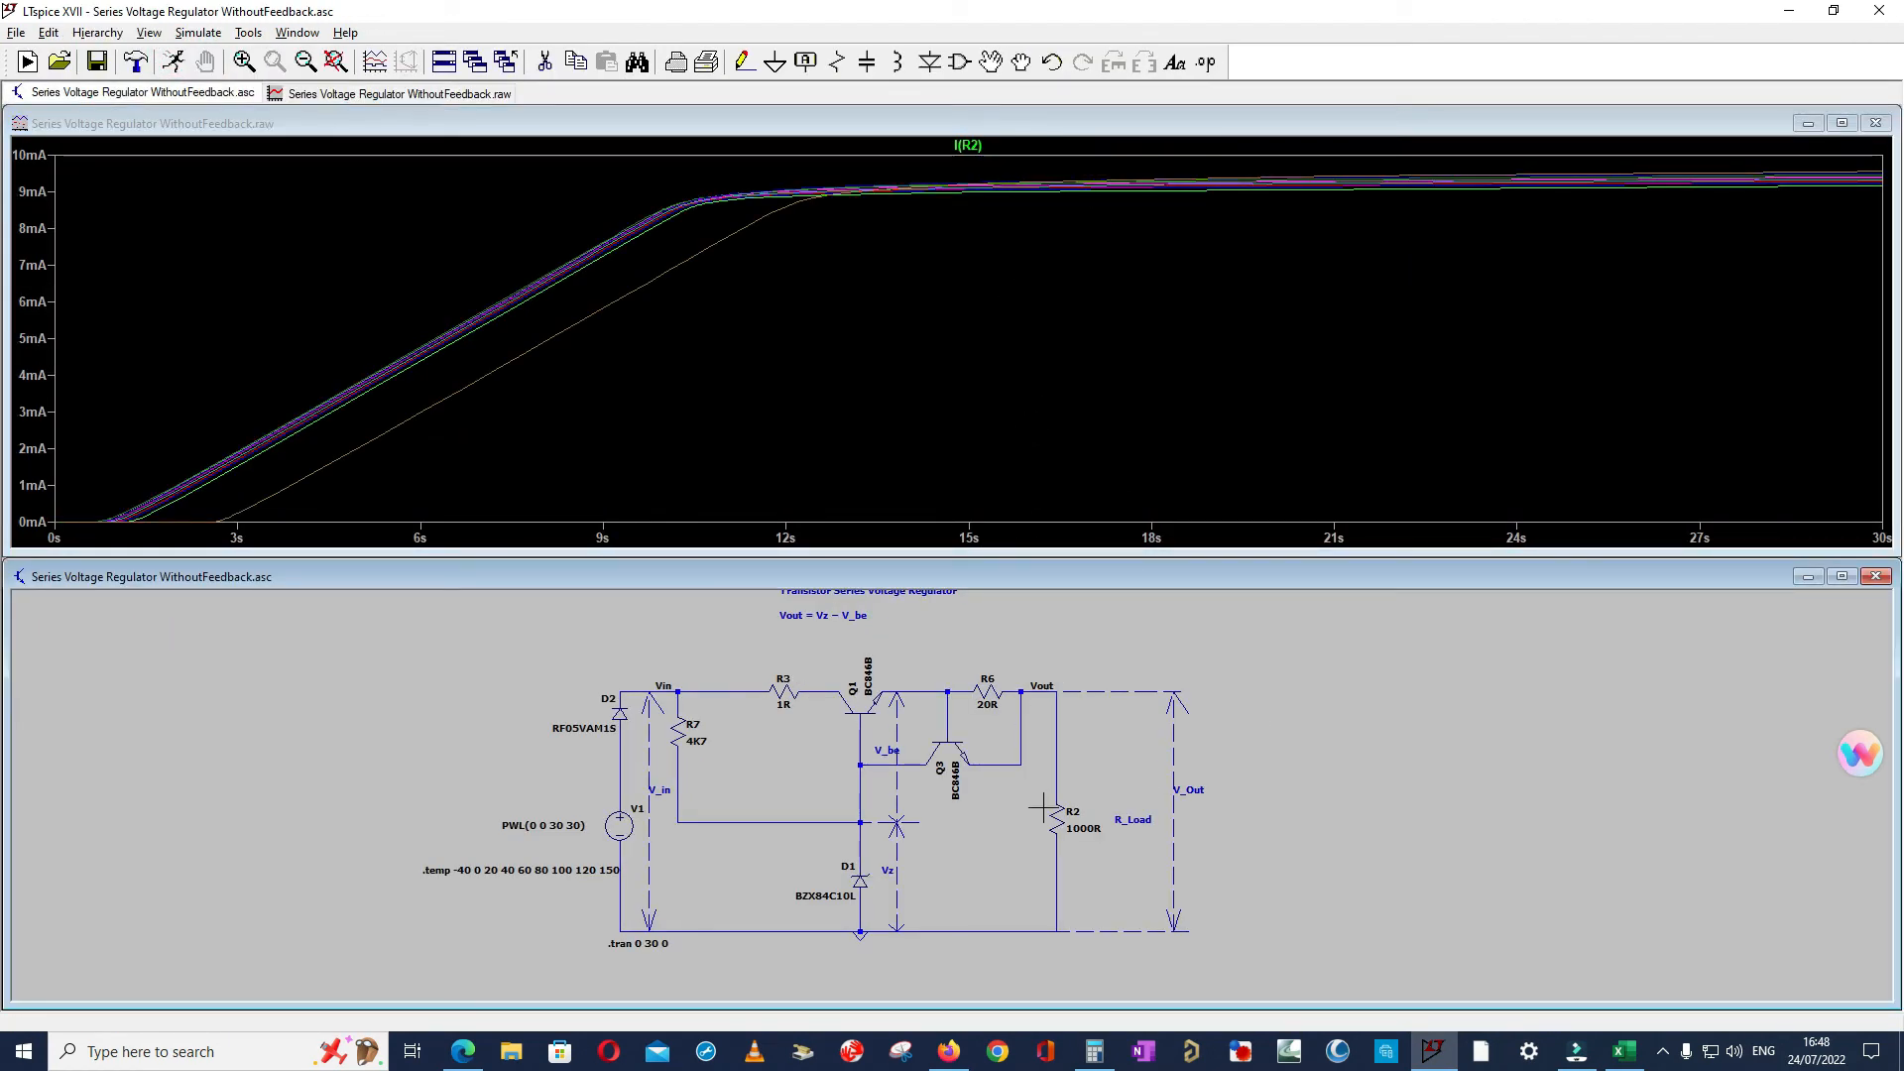
{"action": "scroll", "coordinate": [1046, 815], "scroll_direction": "up", "scroll_amount": 2}
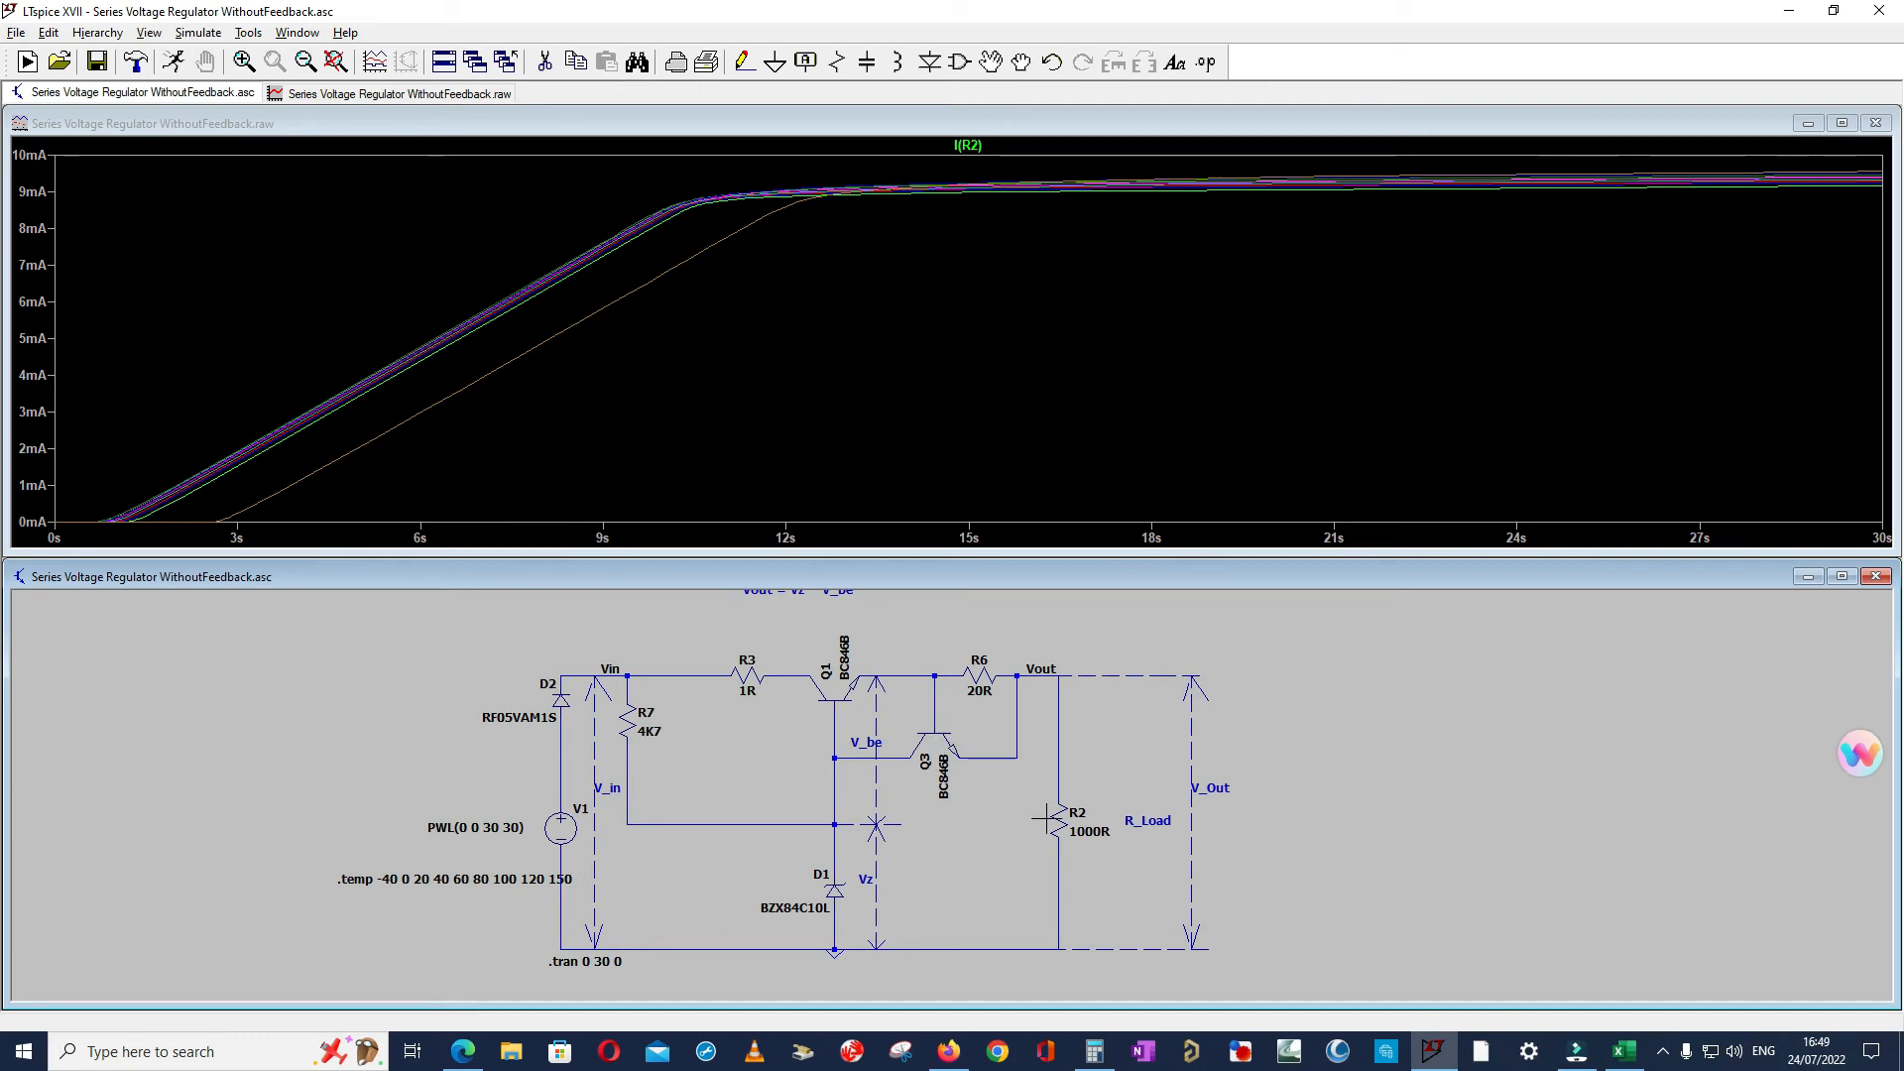
{"action": "scroll", "coordinate": [1043, 818], "scroll_direction": "up", "scroll_amount": 3}
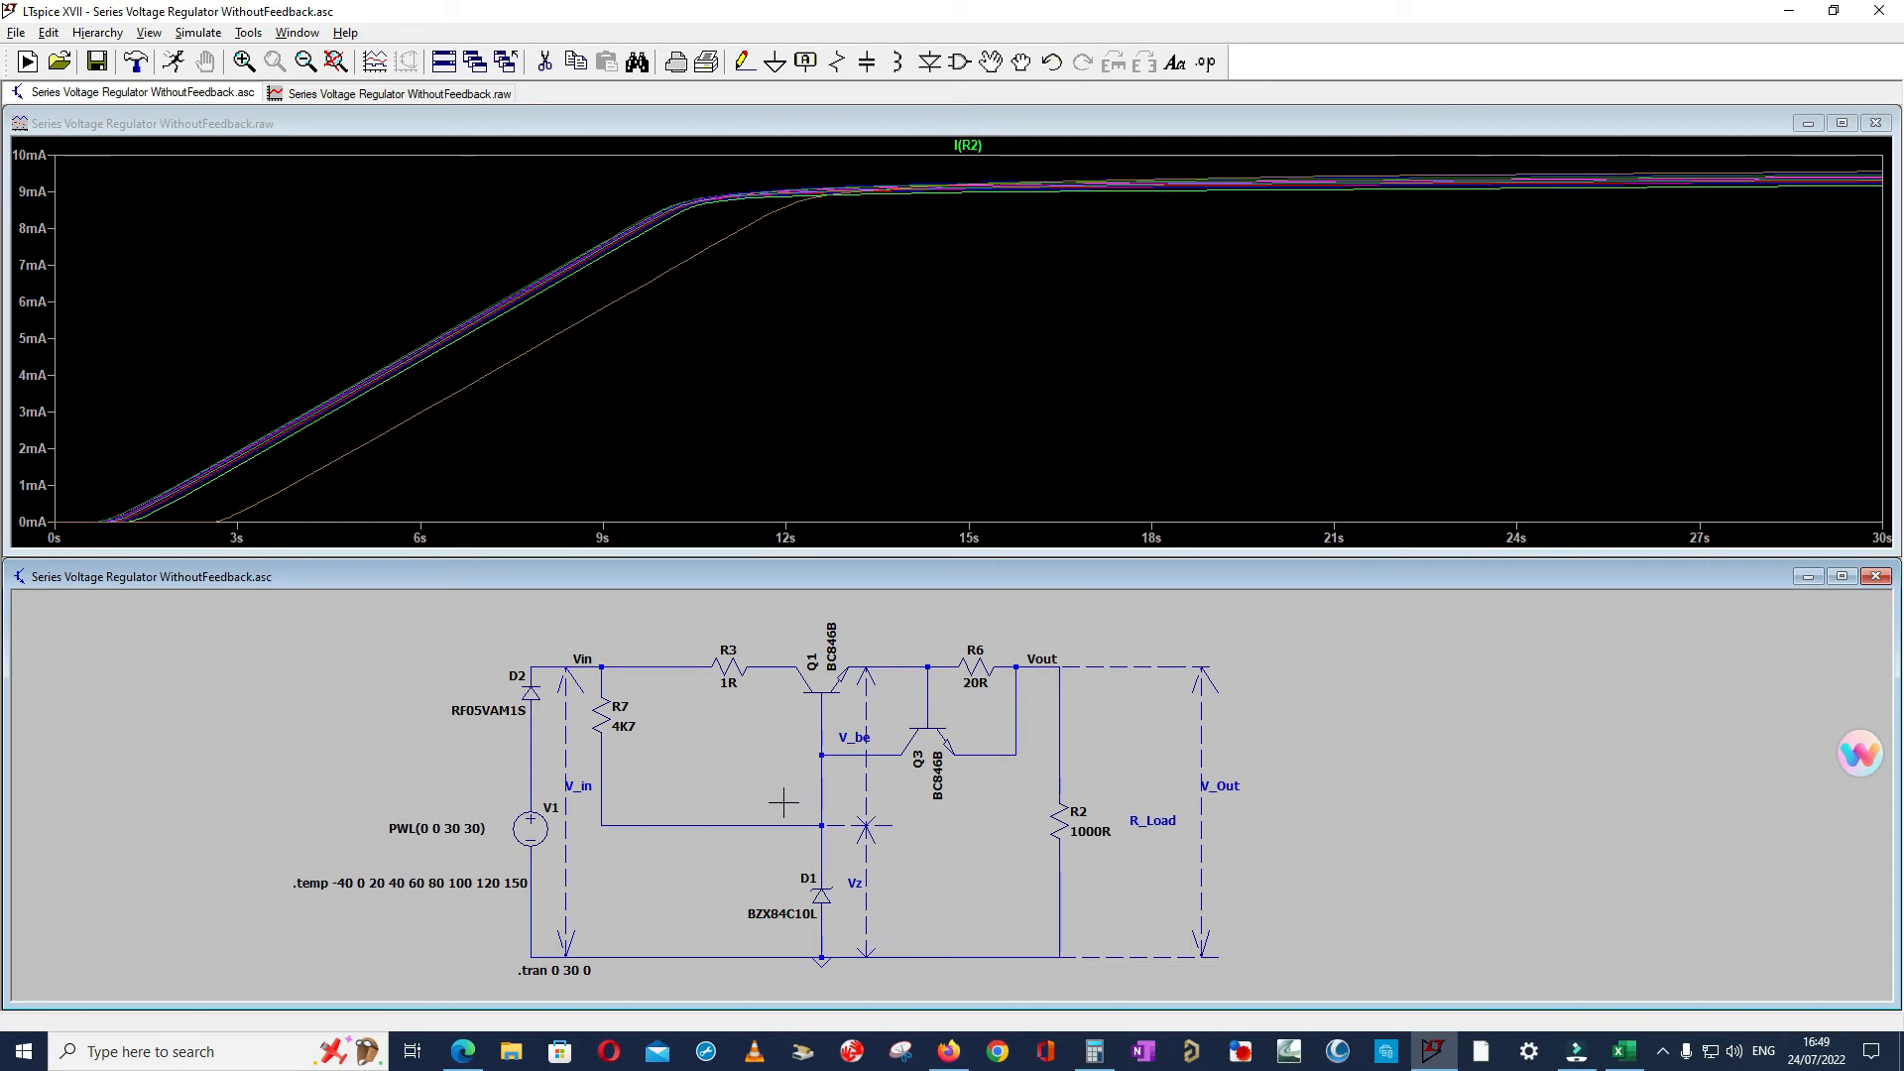
- Open the diode model list for D1 and examine the SPICE parameters of the BZX84C10L
{"action": "right_click", "coordinate": [822, 898]}
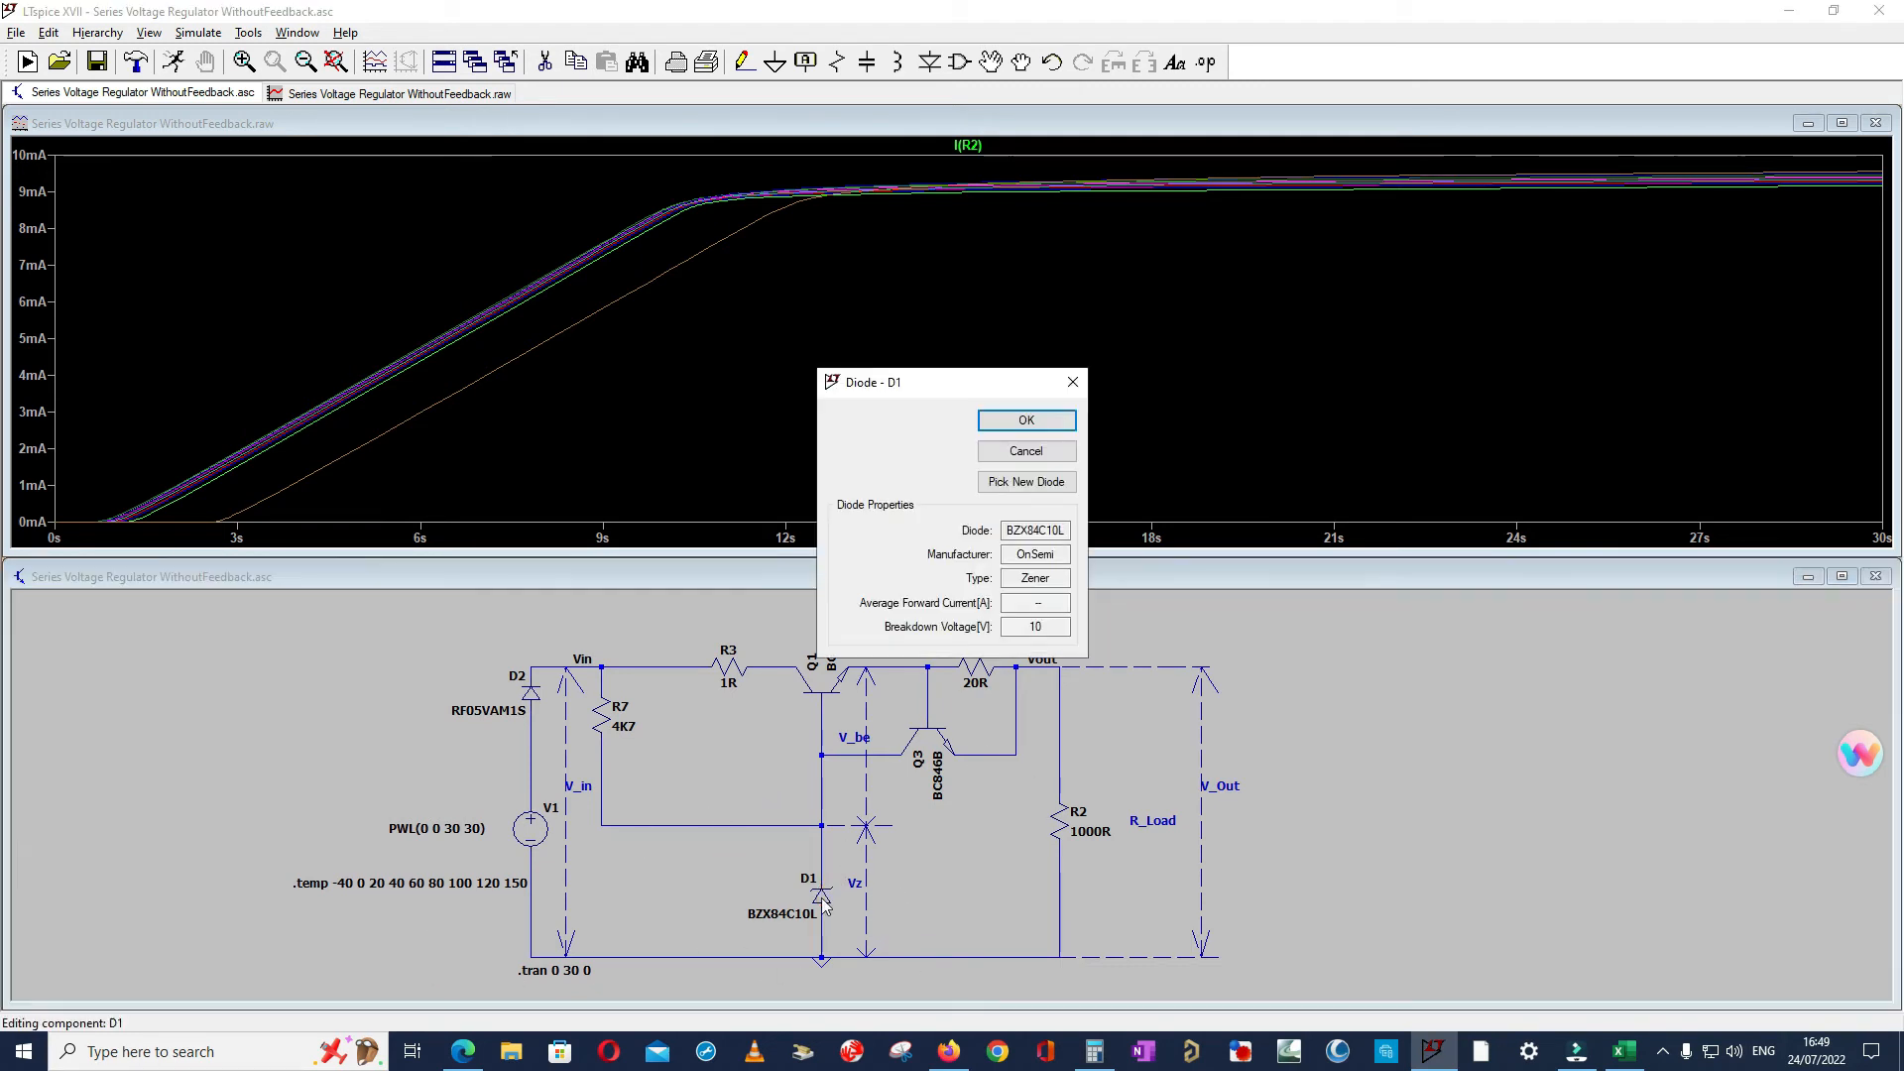
{"action": "left_click", "coordinate": [1011, 483]}
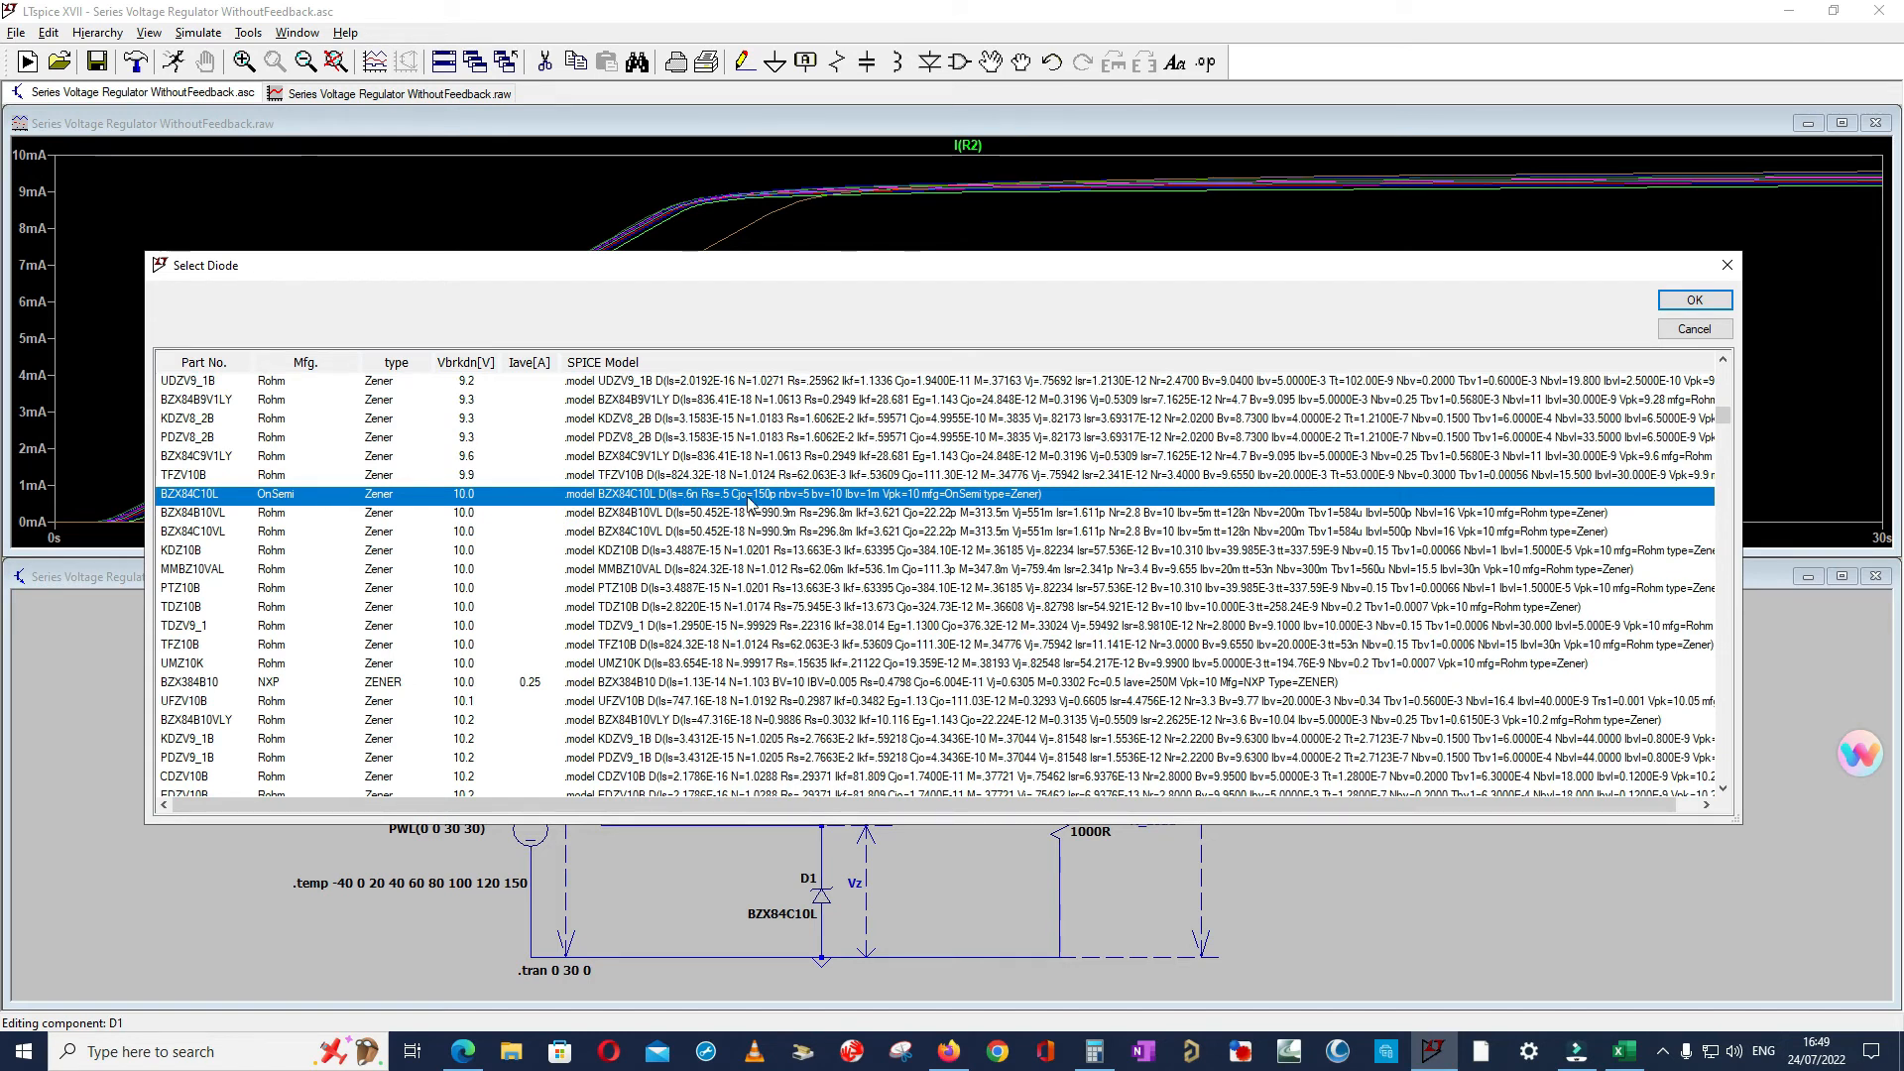
{"action": "scroll", "coordinate": [819, 531], "scroll_direction": "up", "scroll_amount": 2}
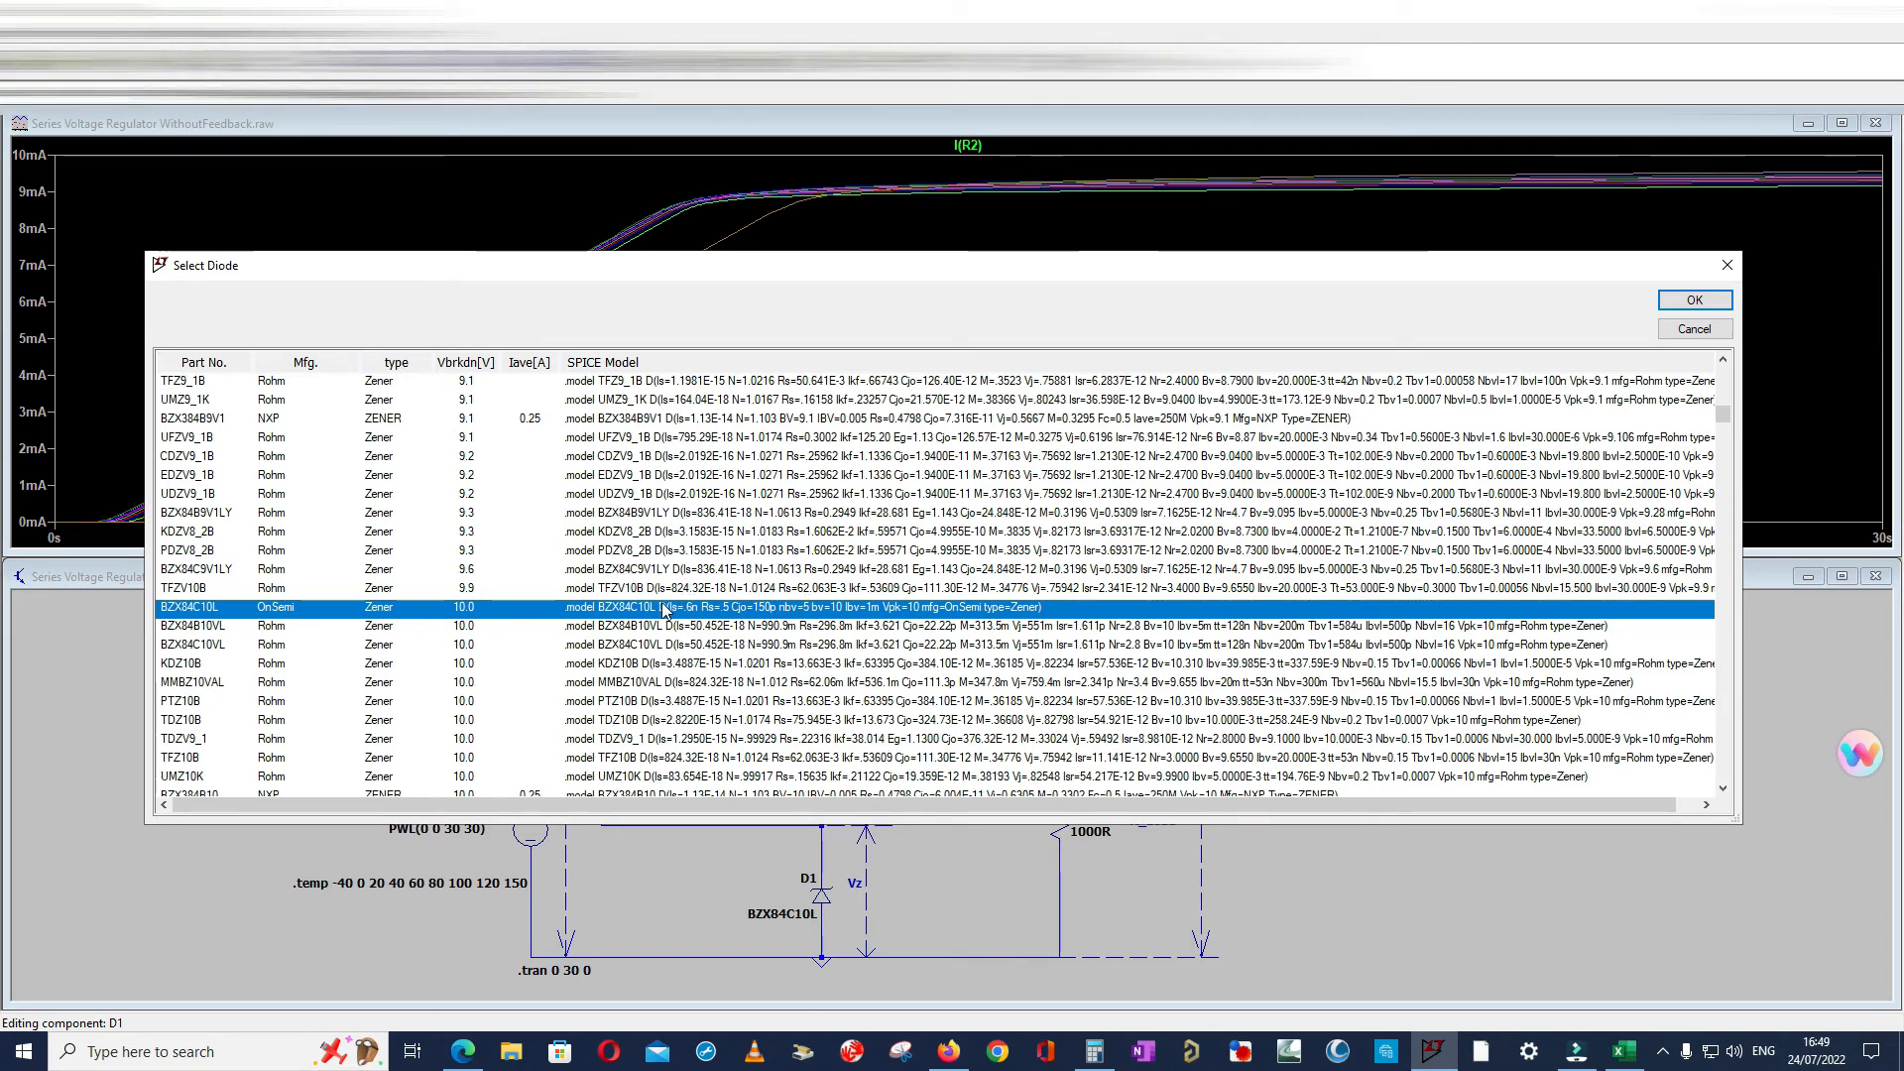
- Switch to Firefox and examine TBV1 on the SPICE Diode help page and in the forum's D1N5247 model listing
{"action": "left_click", "coordinate": [948, 1051]}
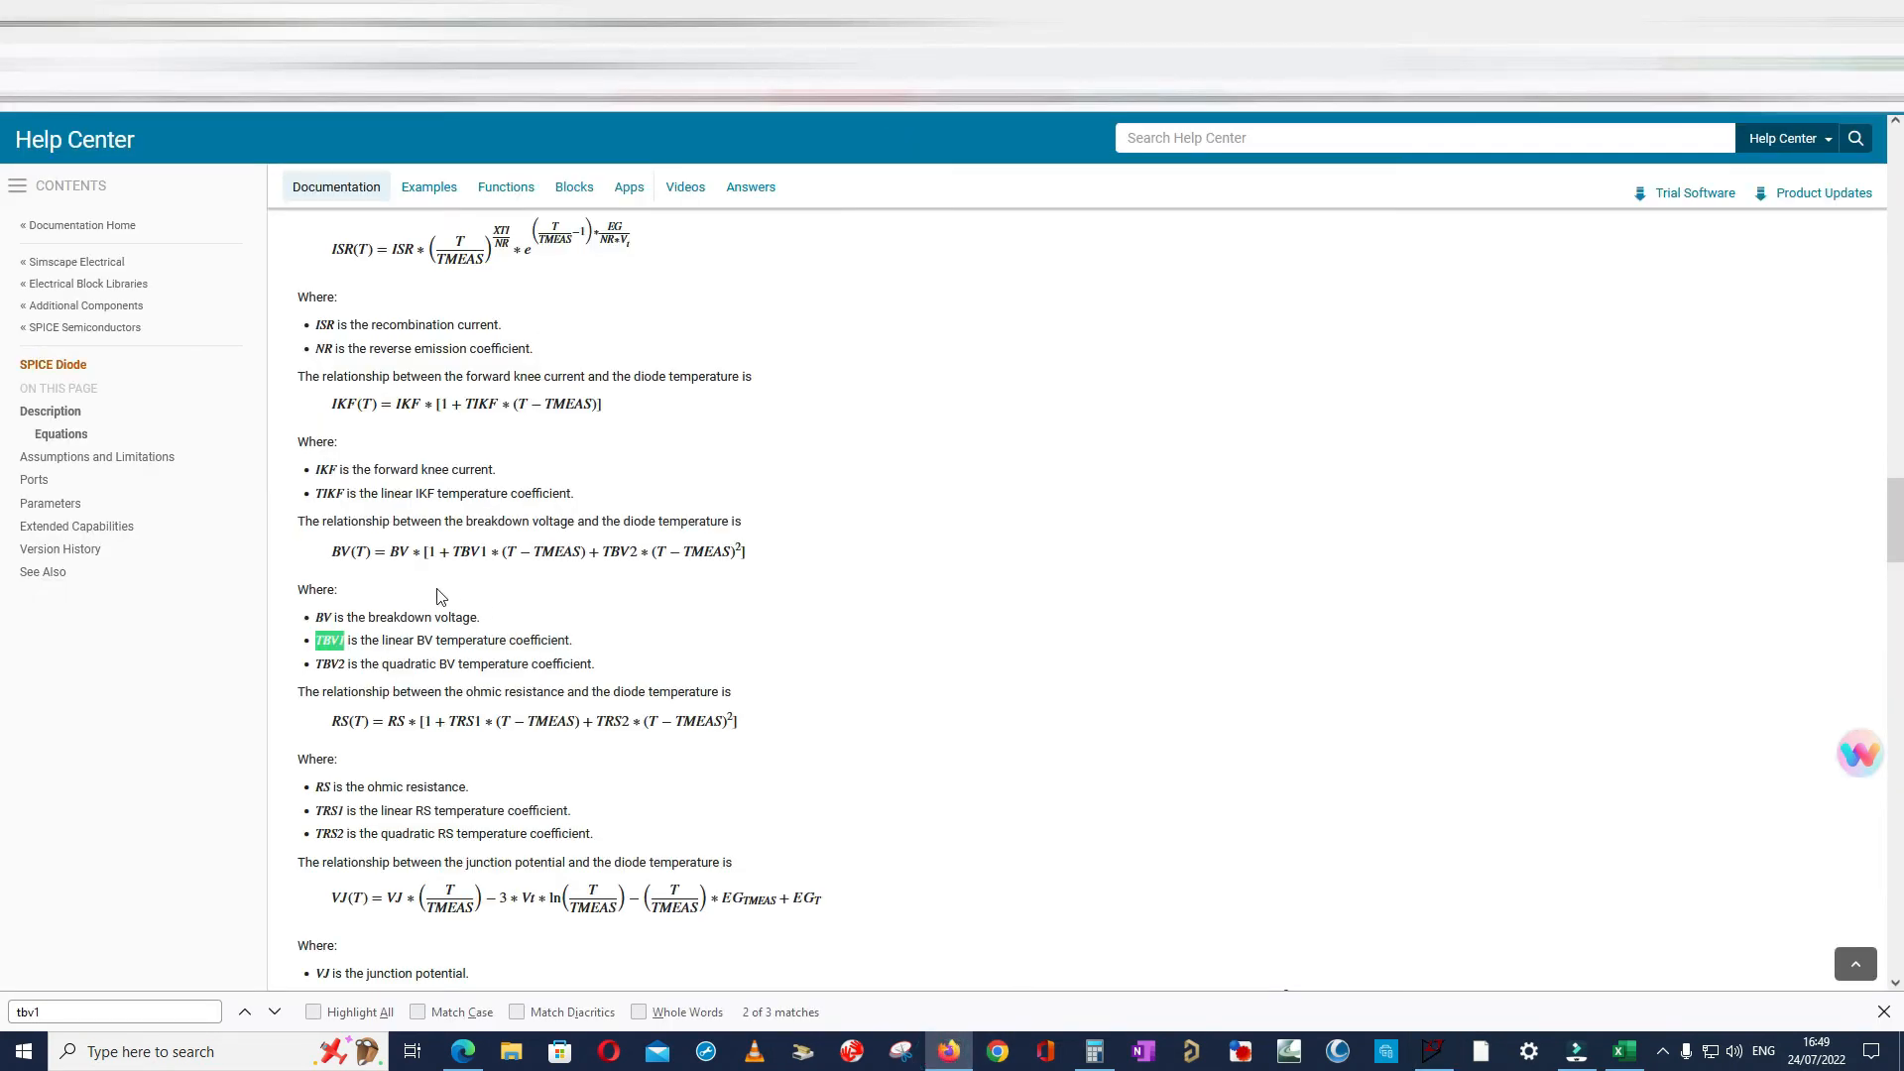
{"action": "double_click", "coordinate": [319, 642]}
{"action": "left_click", "coordinate": [570, 21]}
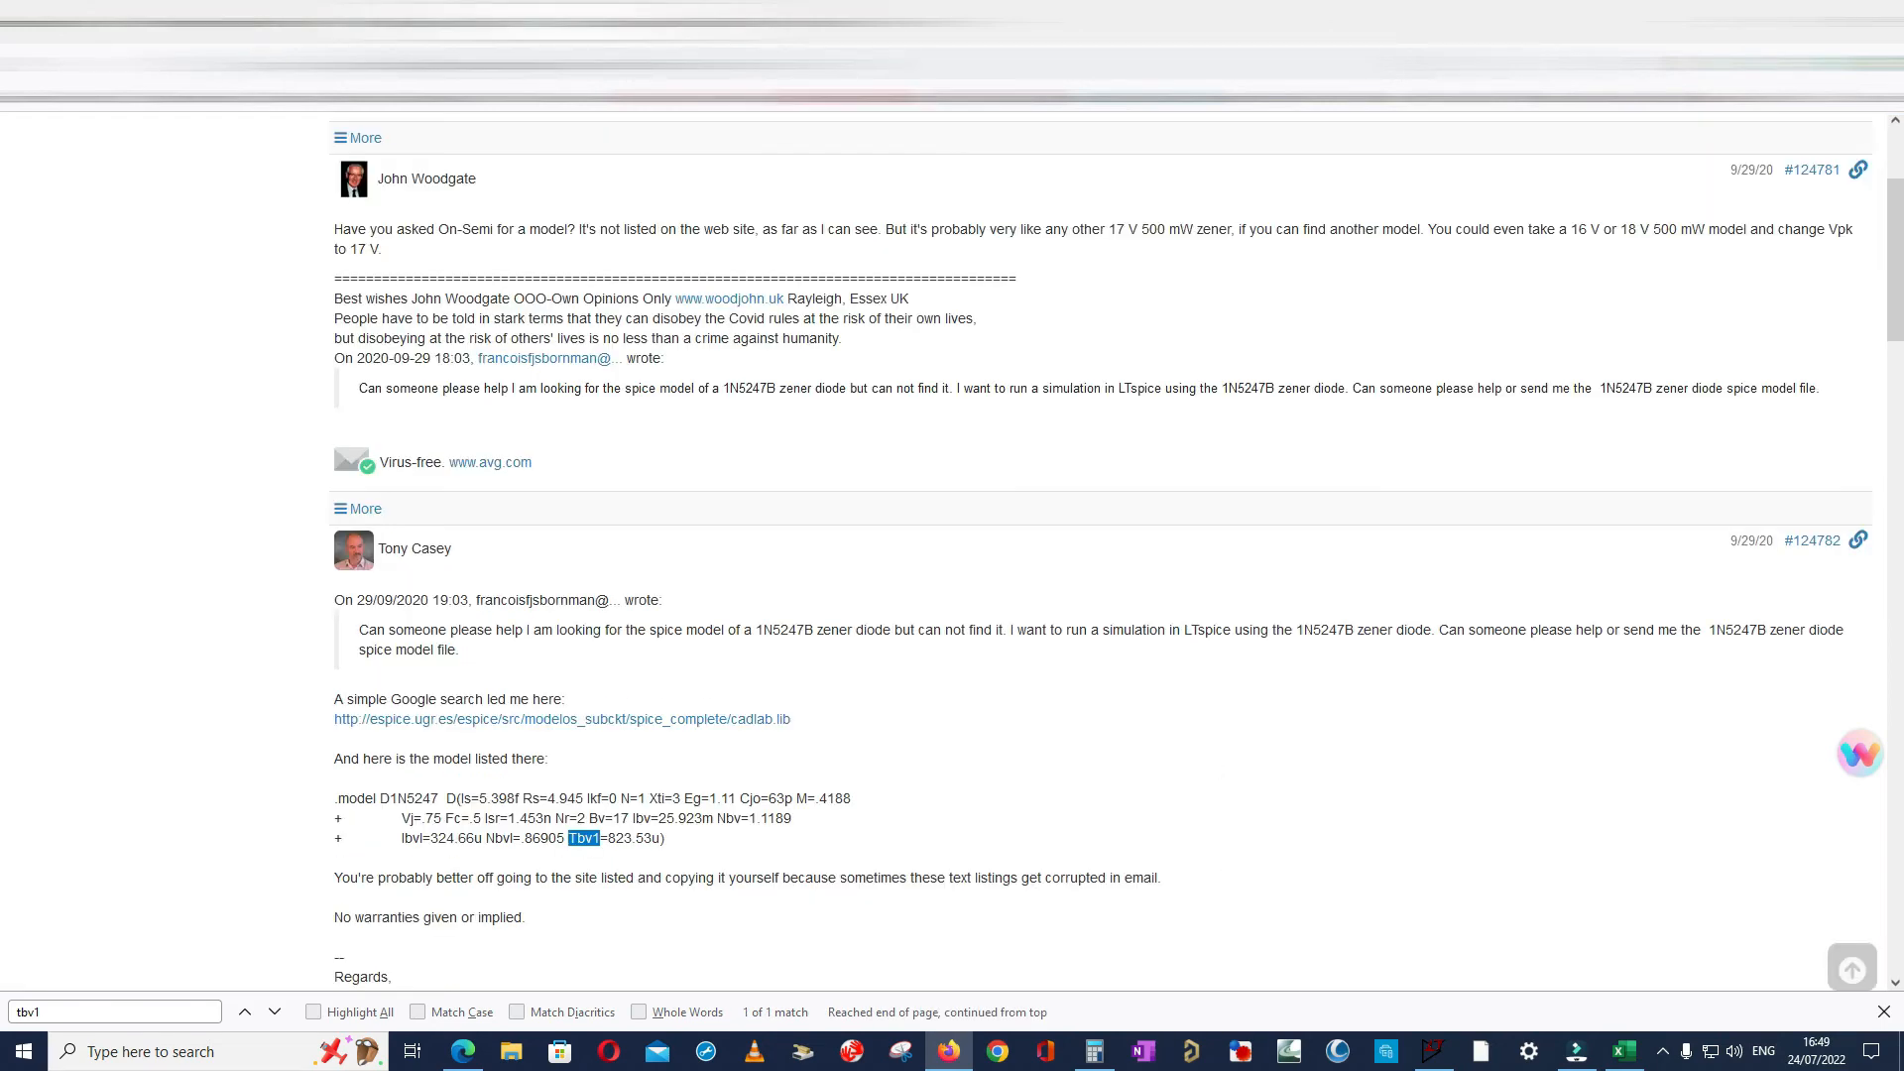
- Search the LTwiki Standard.dio model list for diode models that contain Tbv1
{"action": "left_click", "coordinate": [783, 21]}
{"action": "scroll", "coordinate": [552, 450], "scroll_direction": "up", "scroll_amount": 20}
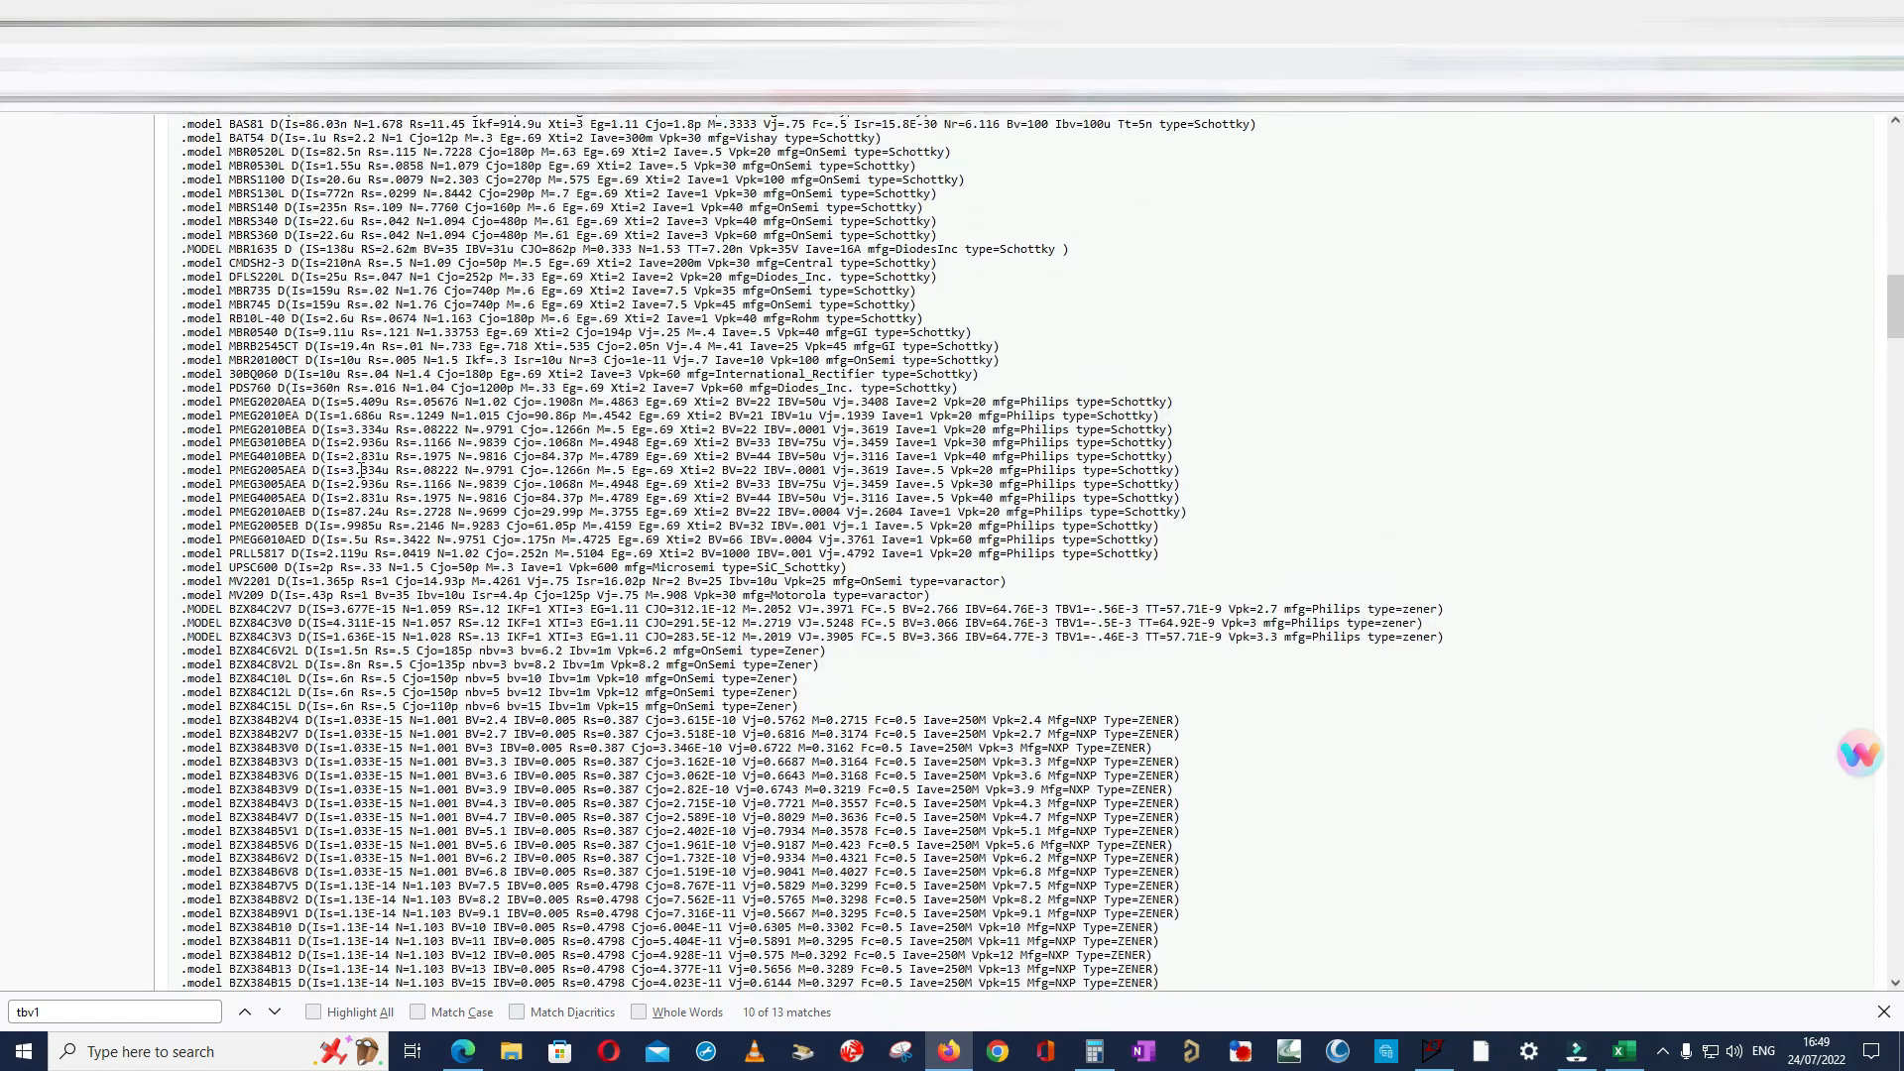
{"action": "scroll", "coordinate": [426, 476], "scroll_direction": "up", "scroll_amount": 10}
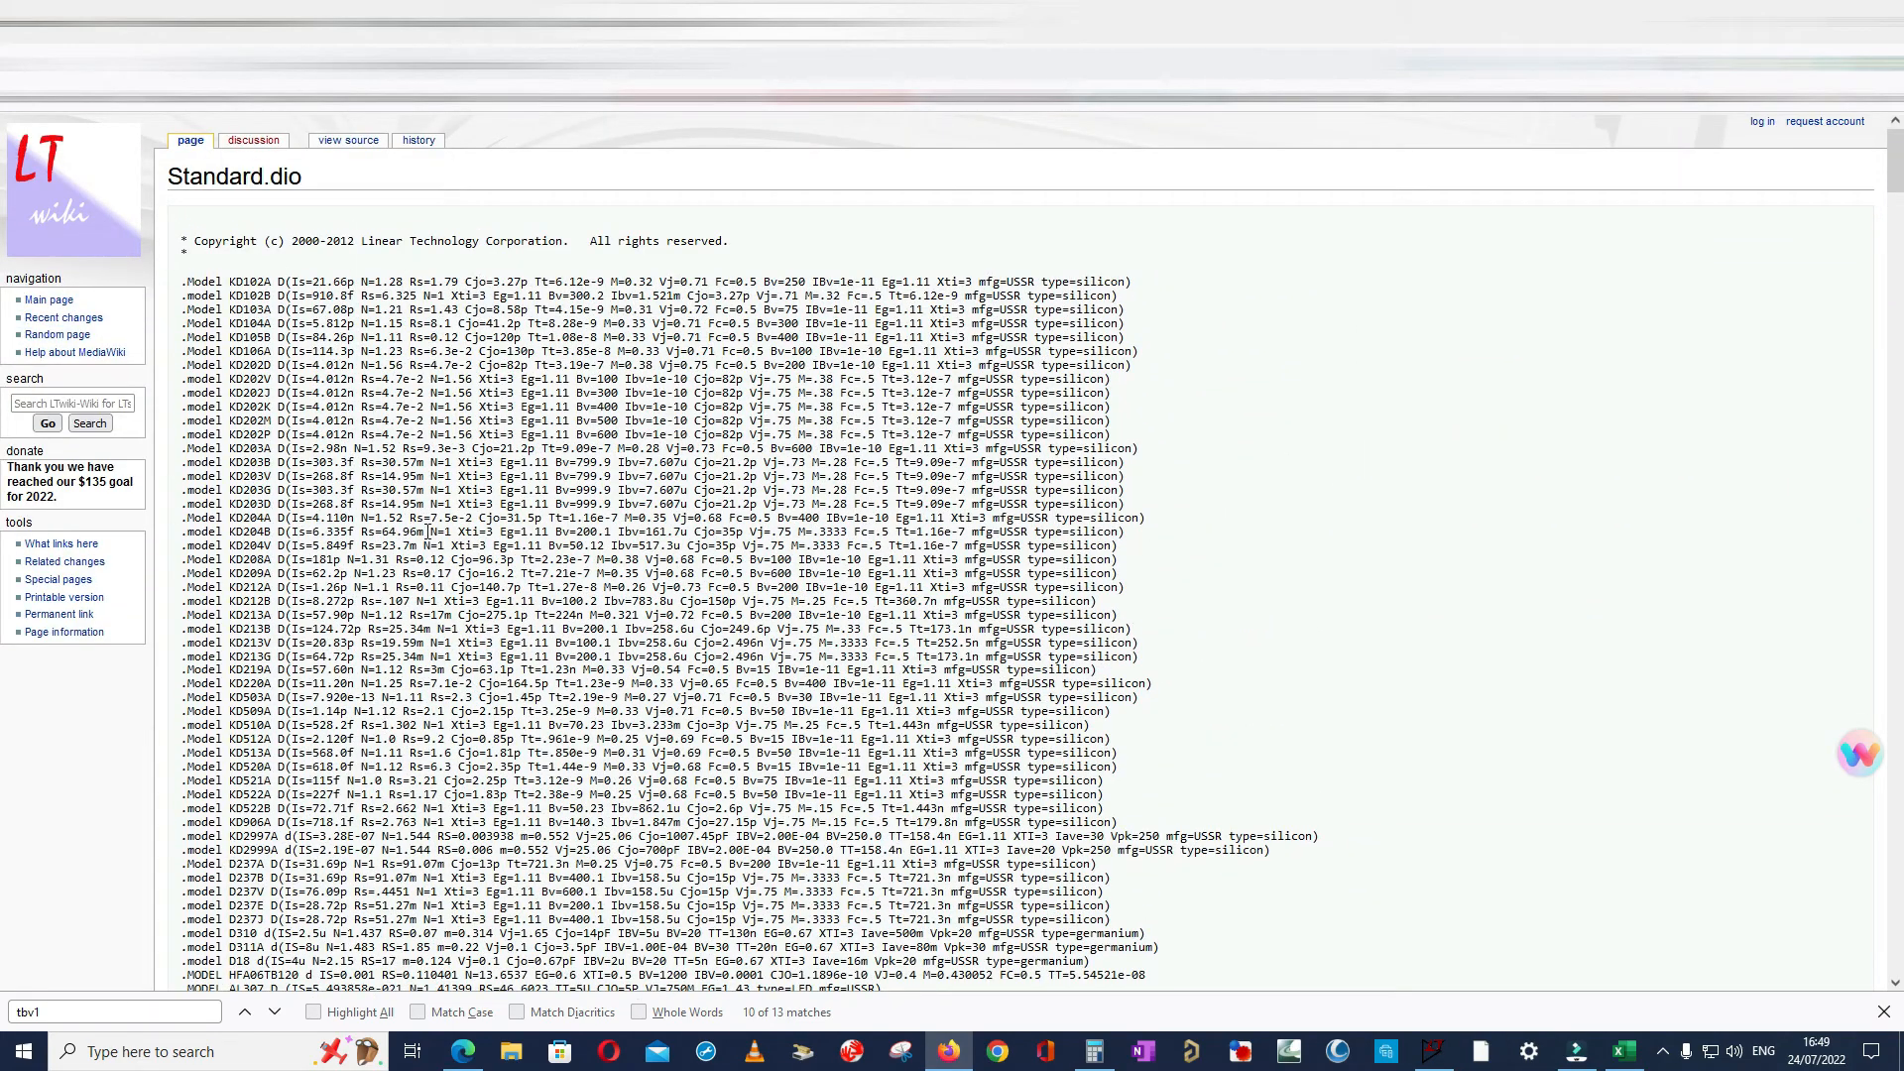
{"action": "key", "text": "ctrl+f"}
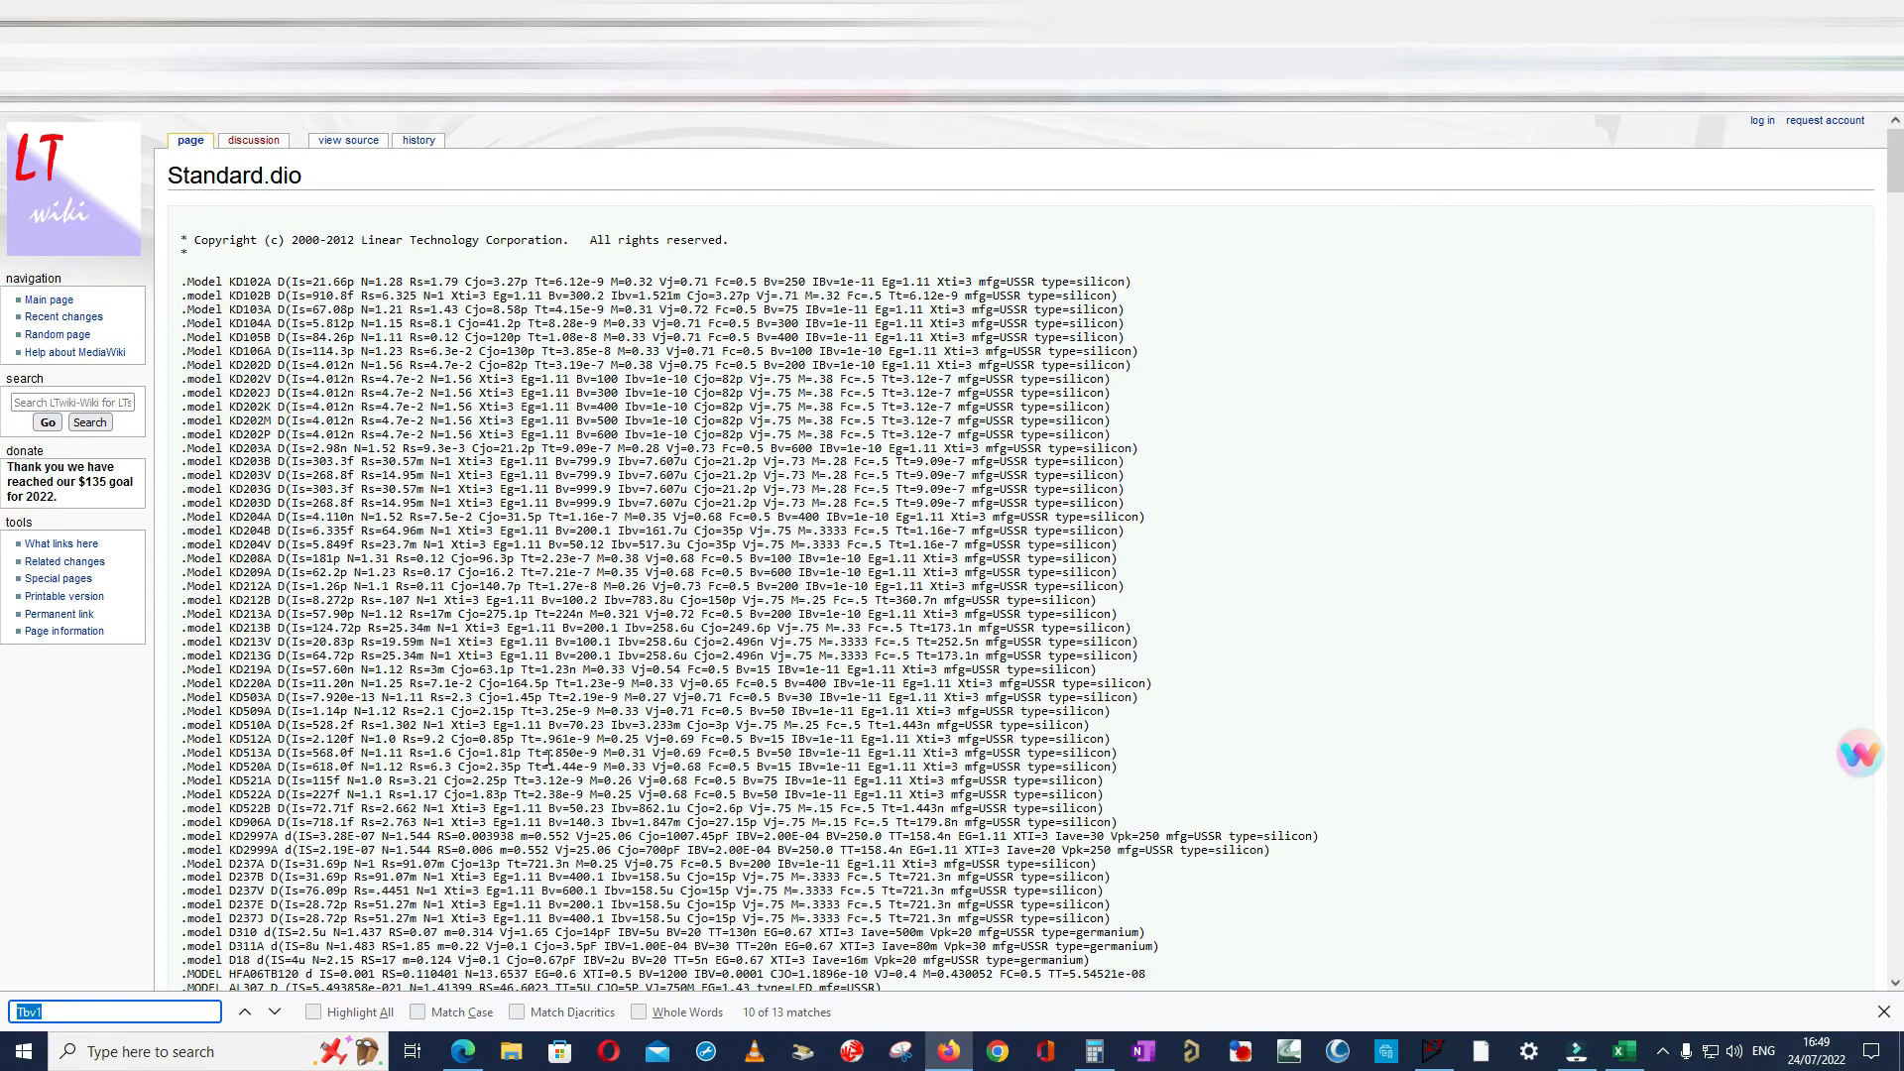
{"action": "left_click", "coordinate": [273, 1012]}
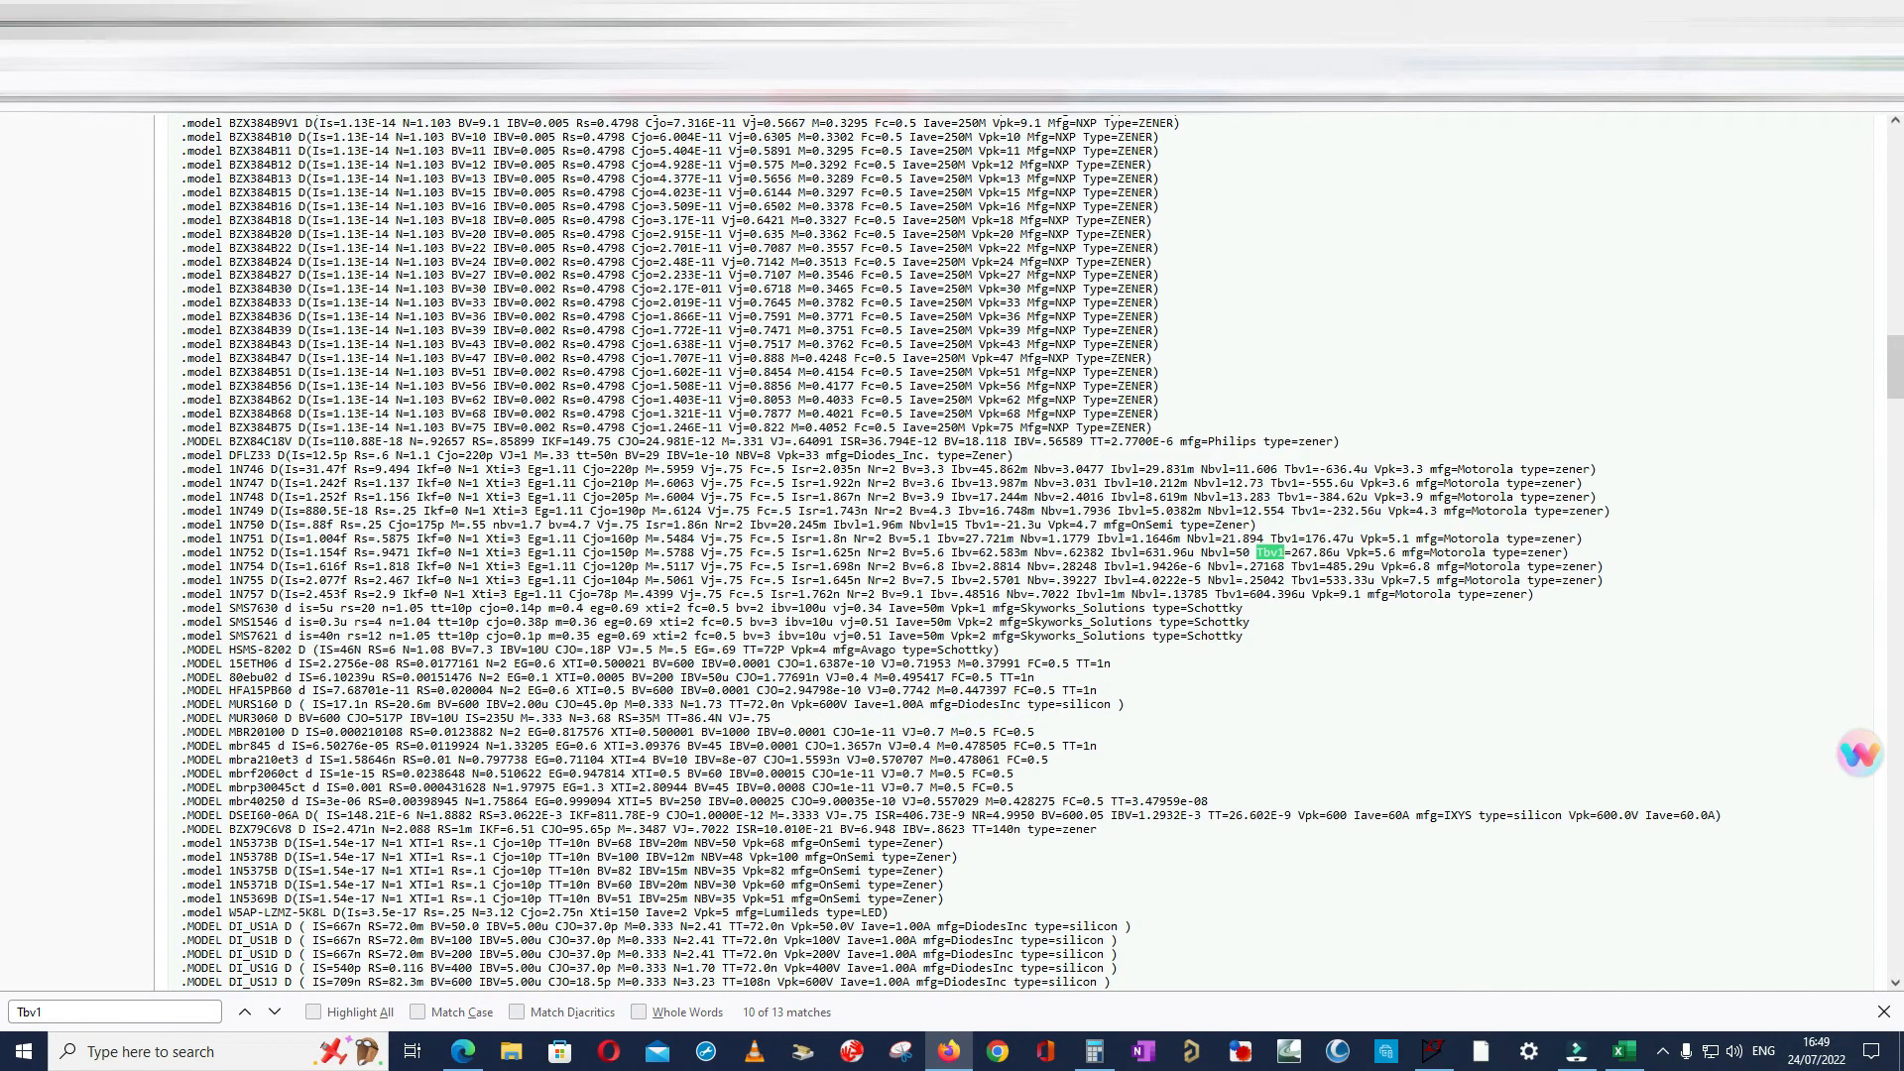
- Highlight the TBV1 definition on the SPICE Diode help page, and return to the Standard.dio model list
{"action": "left_click", "coordinate": [385, 21]}
{"action": "left_click", "coordinate": [585, 22]}
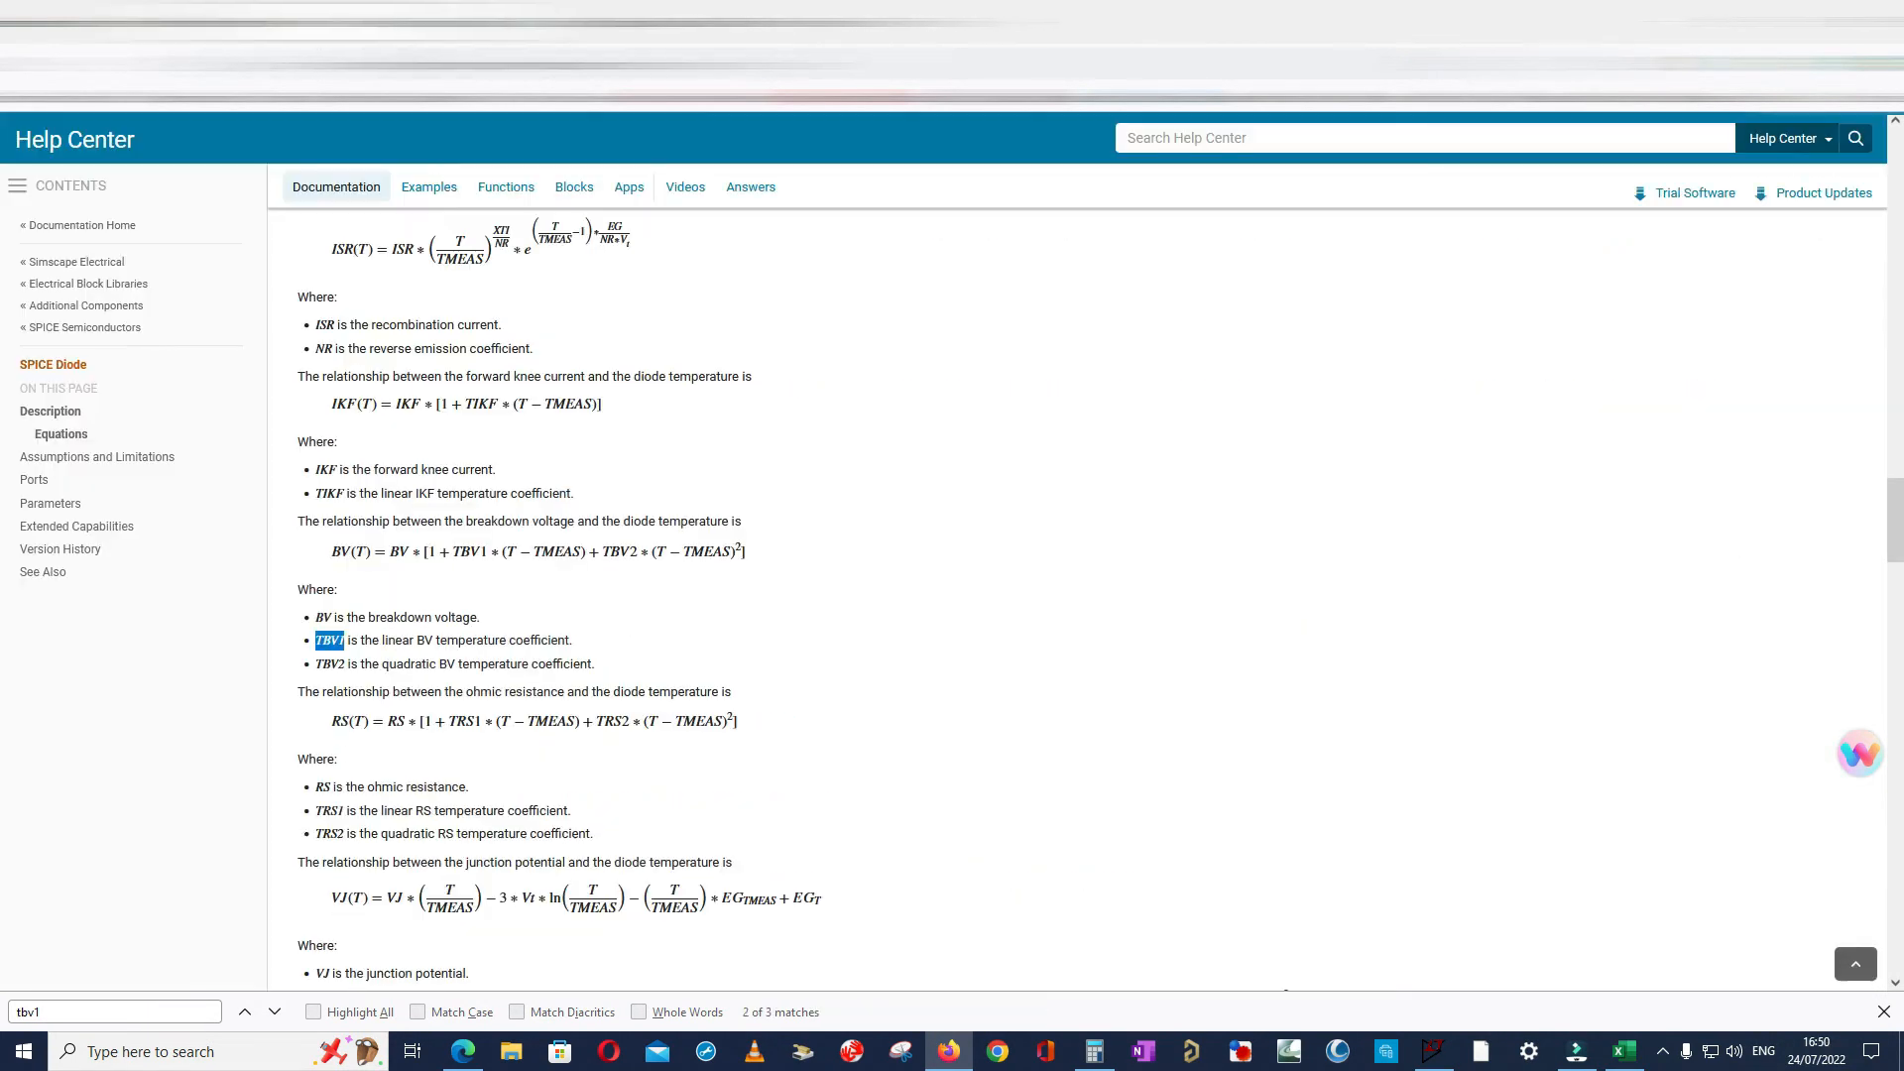
{"action": "double_click", "coordinate": [425, 640]}
{"action": "left_click_drag", "start_coordinate": [585, 646], "coordinate": [324, 643]}
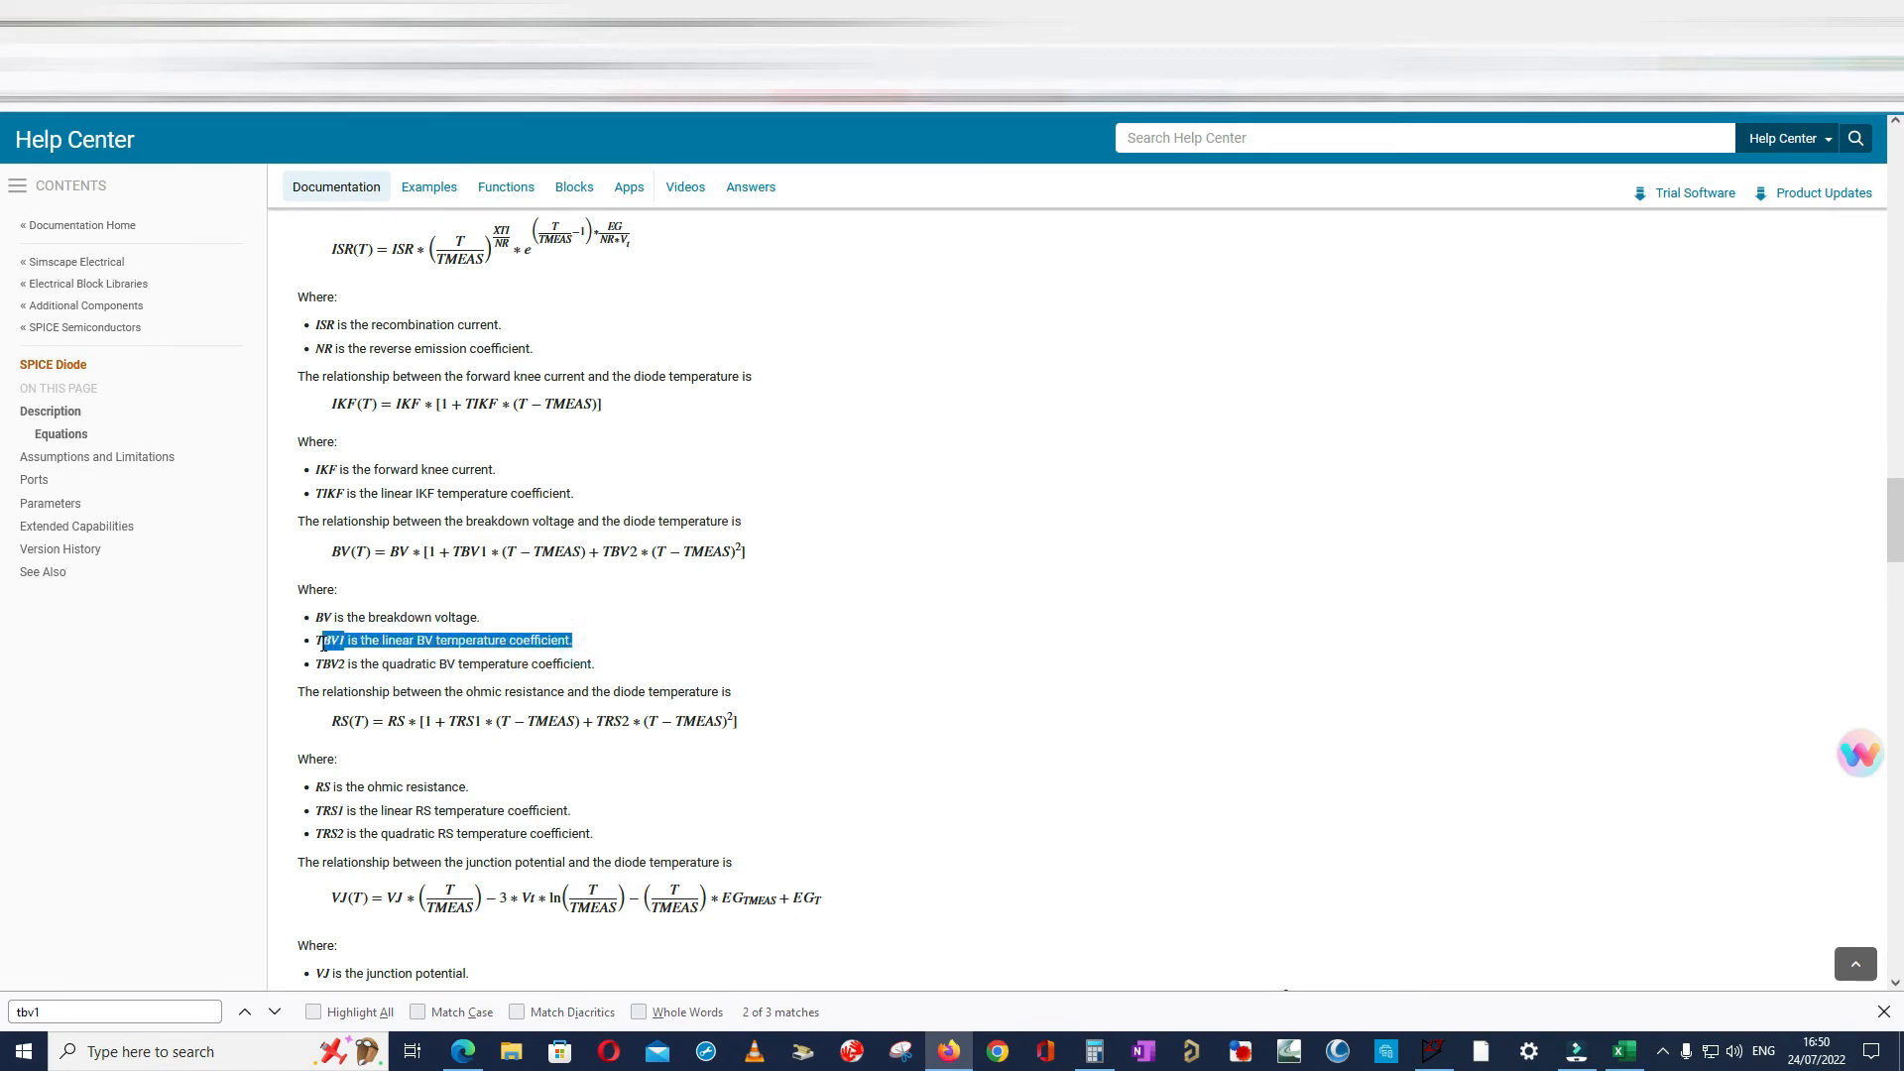
{"action": "left_click", "coordinate": [843, 21]}
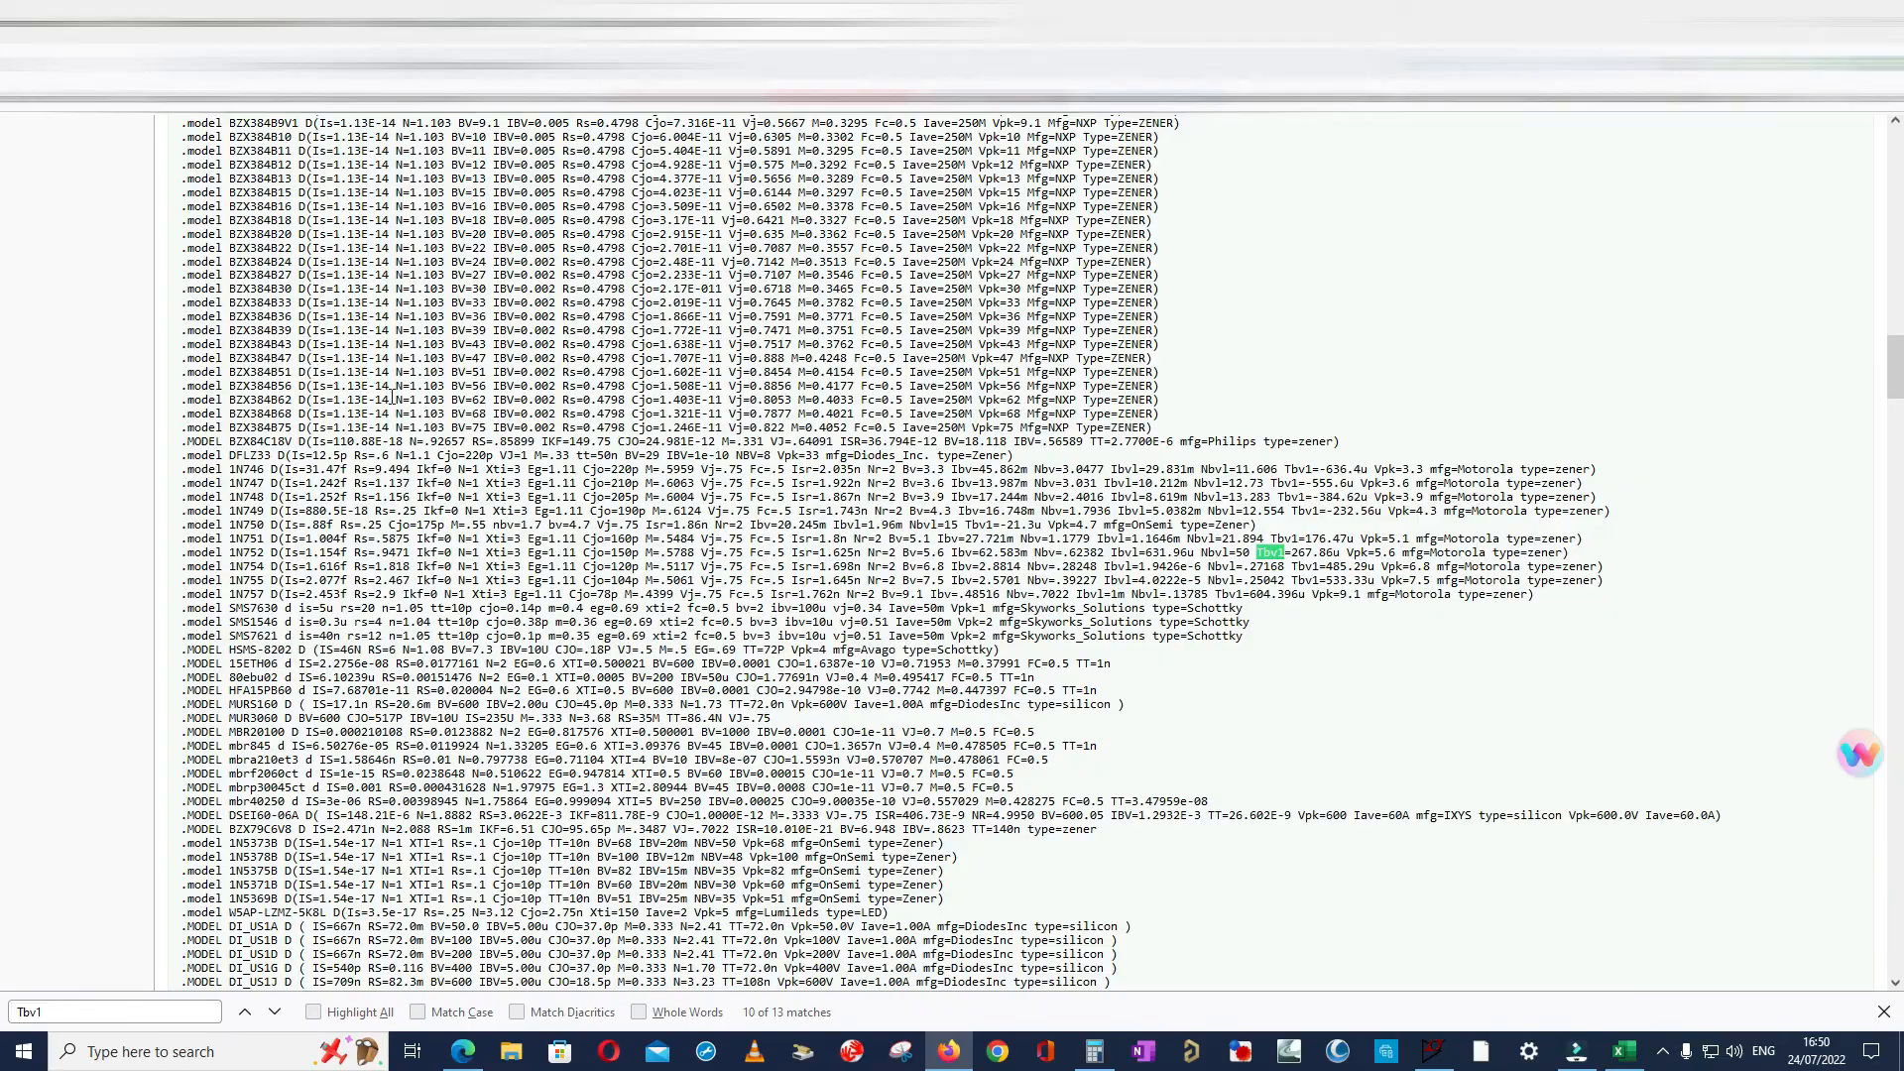
- Close D1's diode list in LTspice keeping its current model, and highlight the 1N751 and 1N752 models in Firefox's Standard.dio list
{"action": "key", "text": "alt+Tab"}
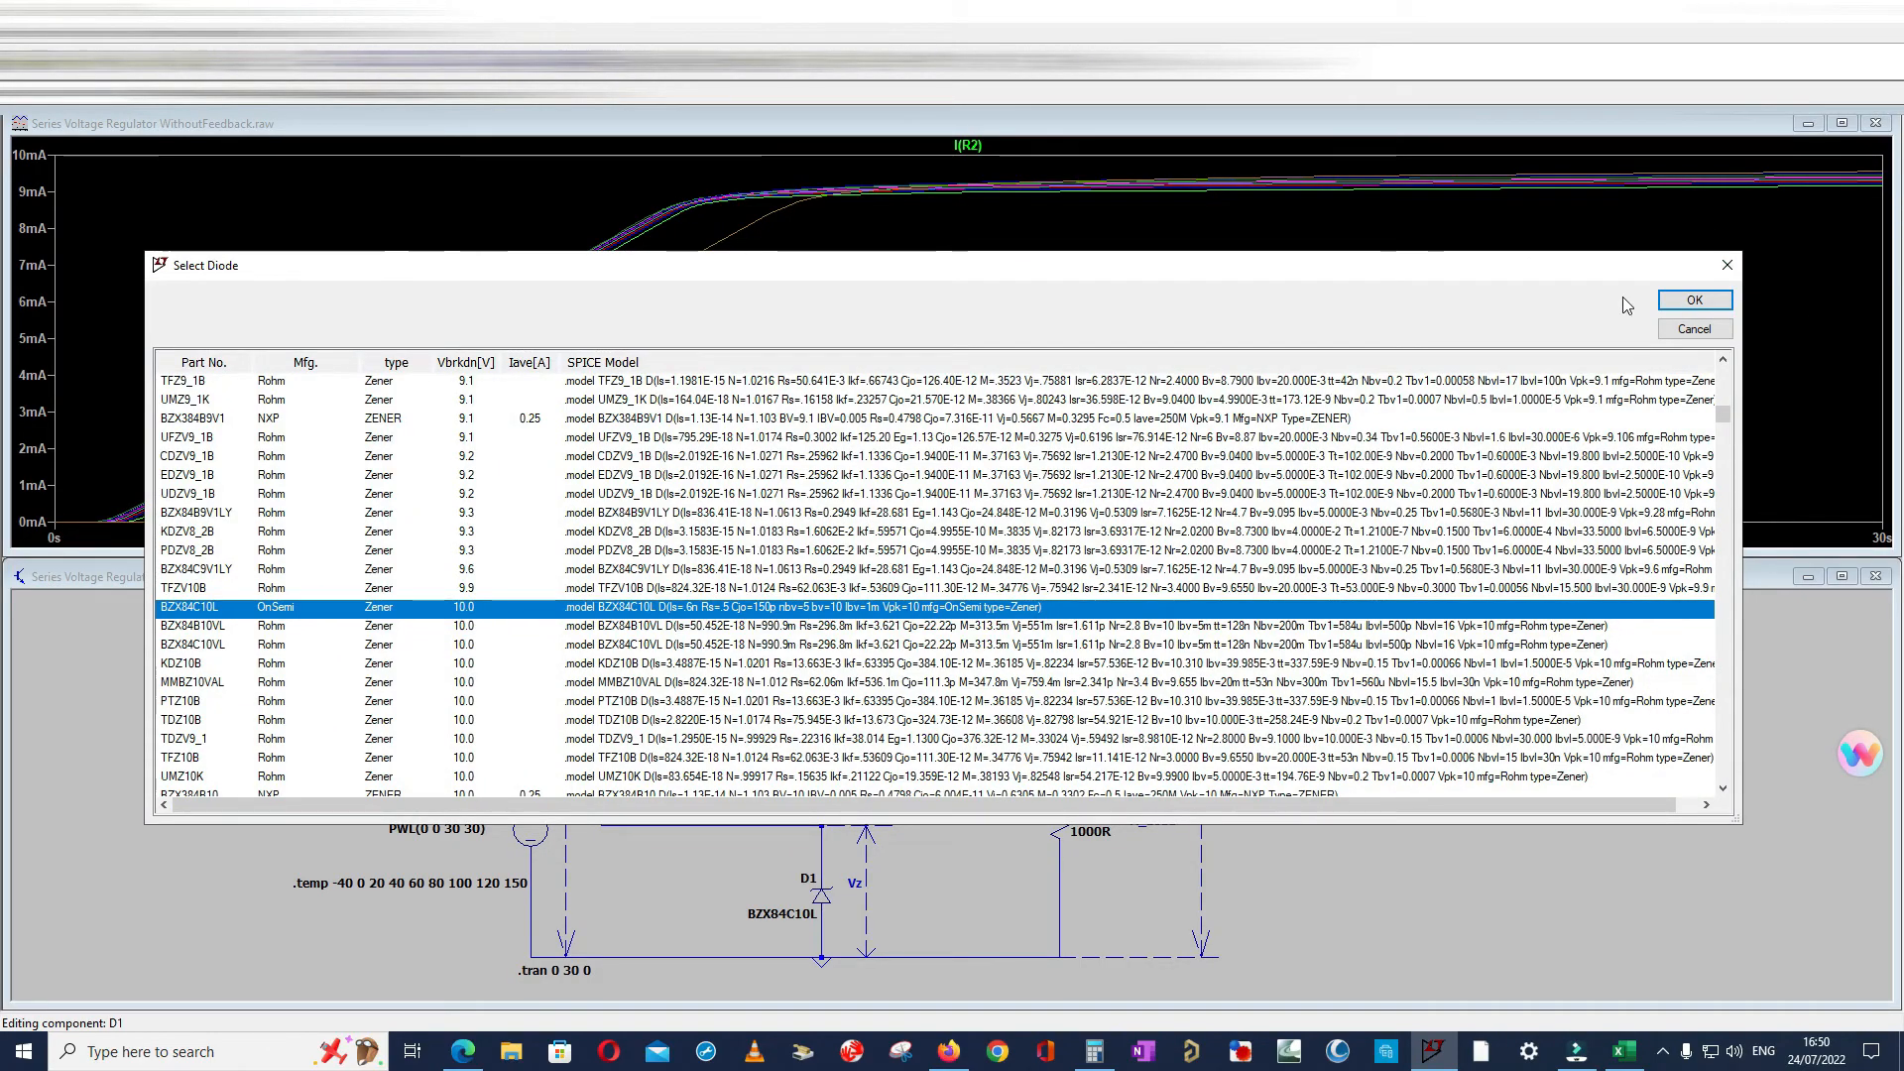
{"action": "left_click", "coordinate": [1666, 302]}
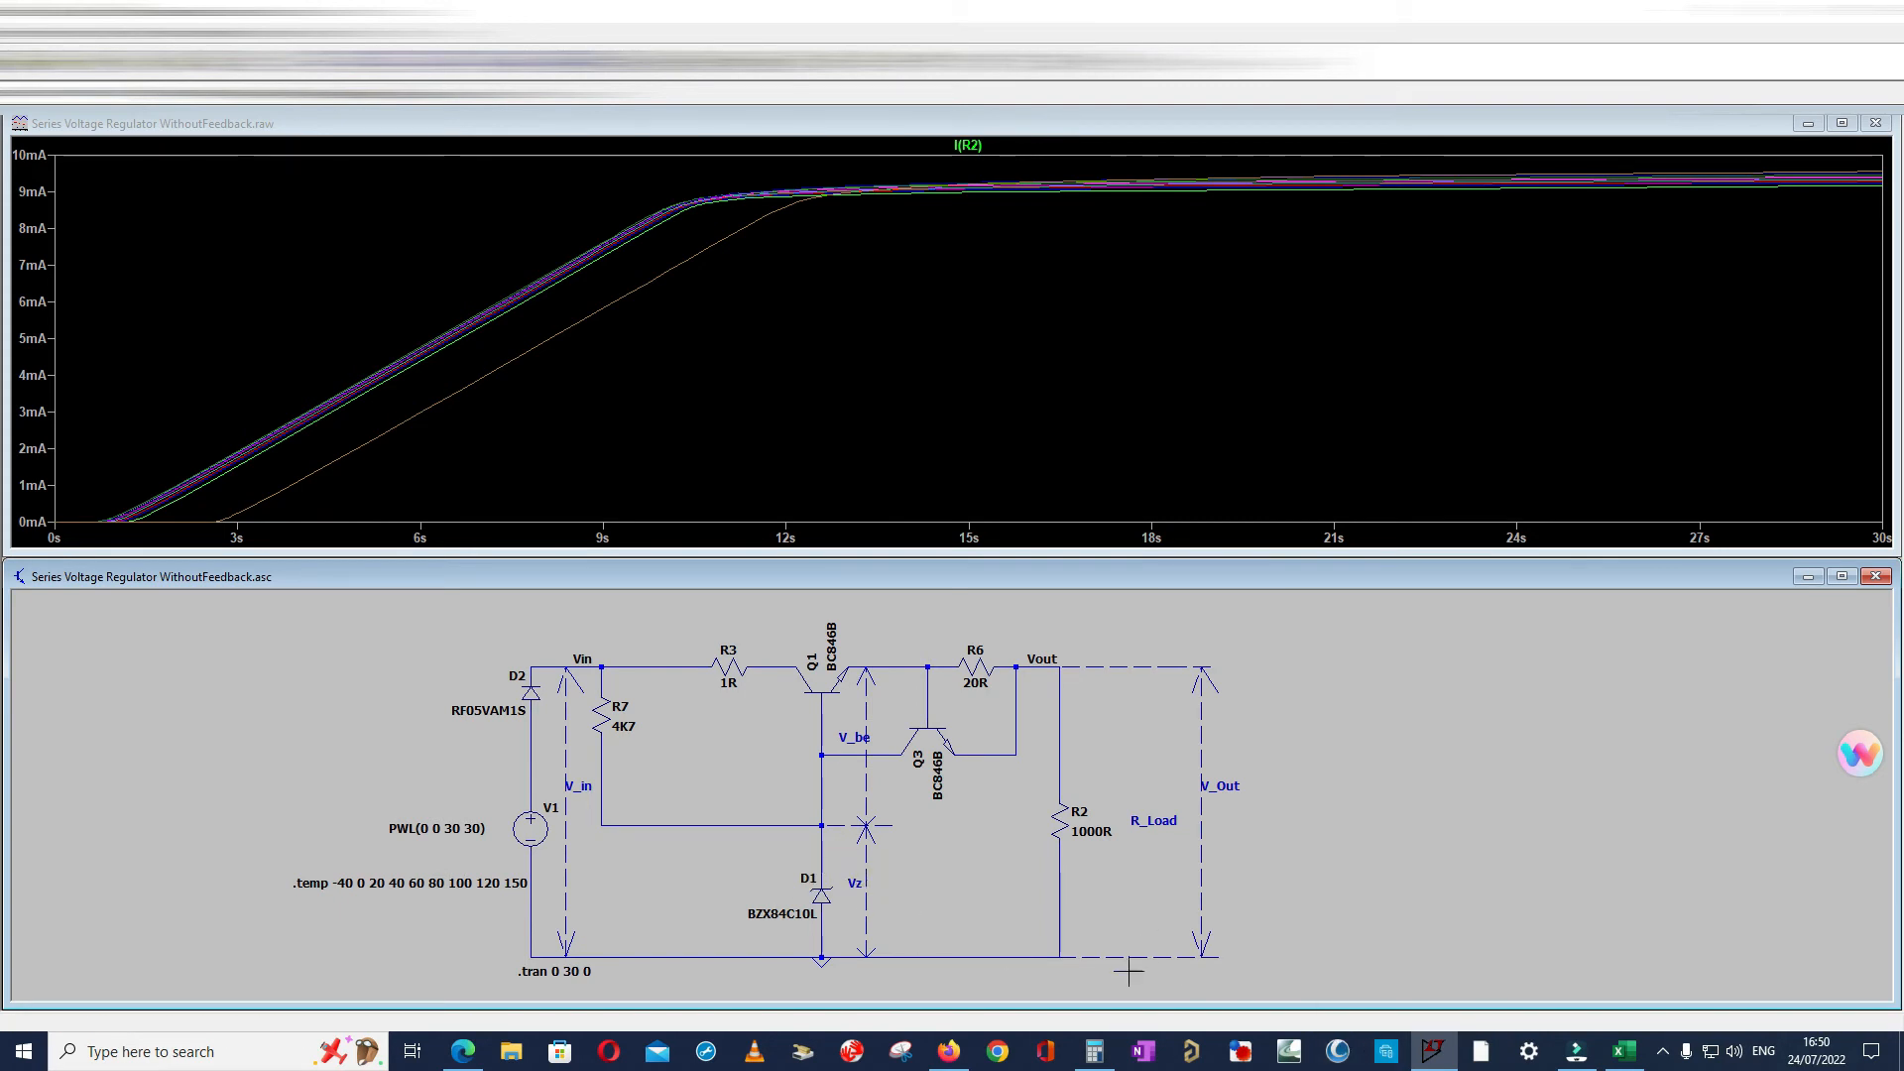
{"action": "left_click", "coordinate": [949, 1051]}
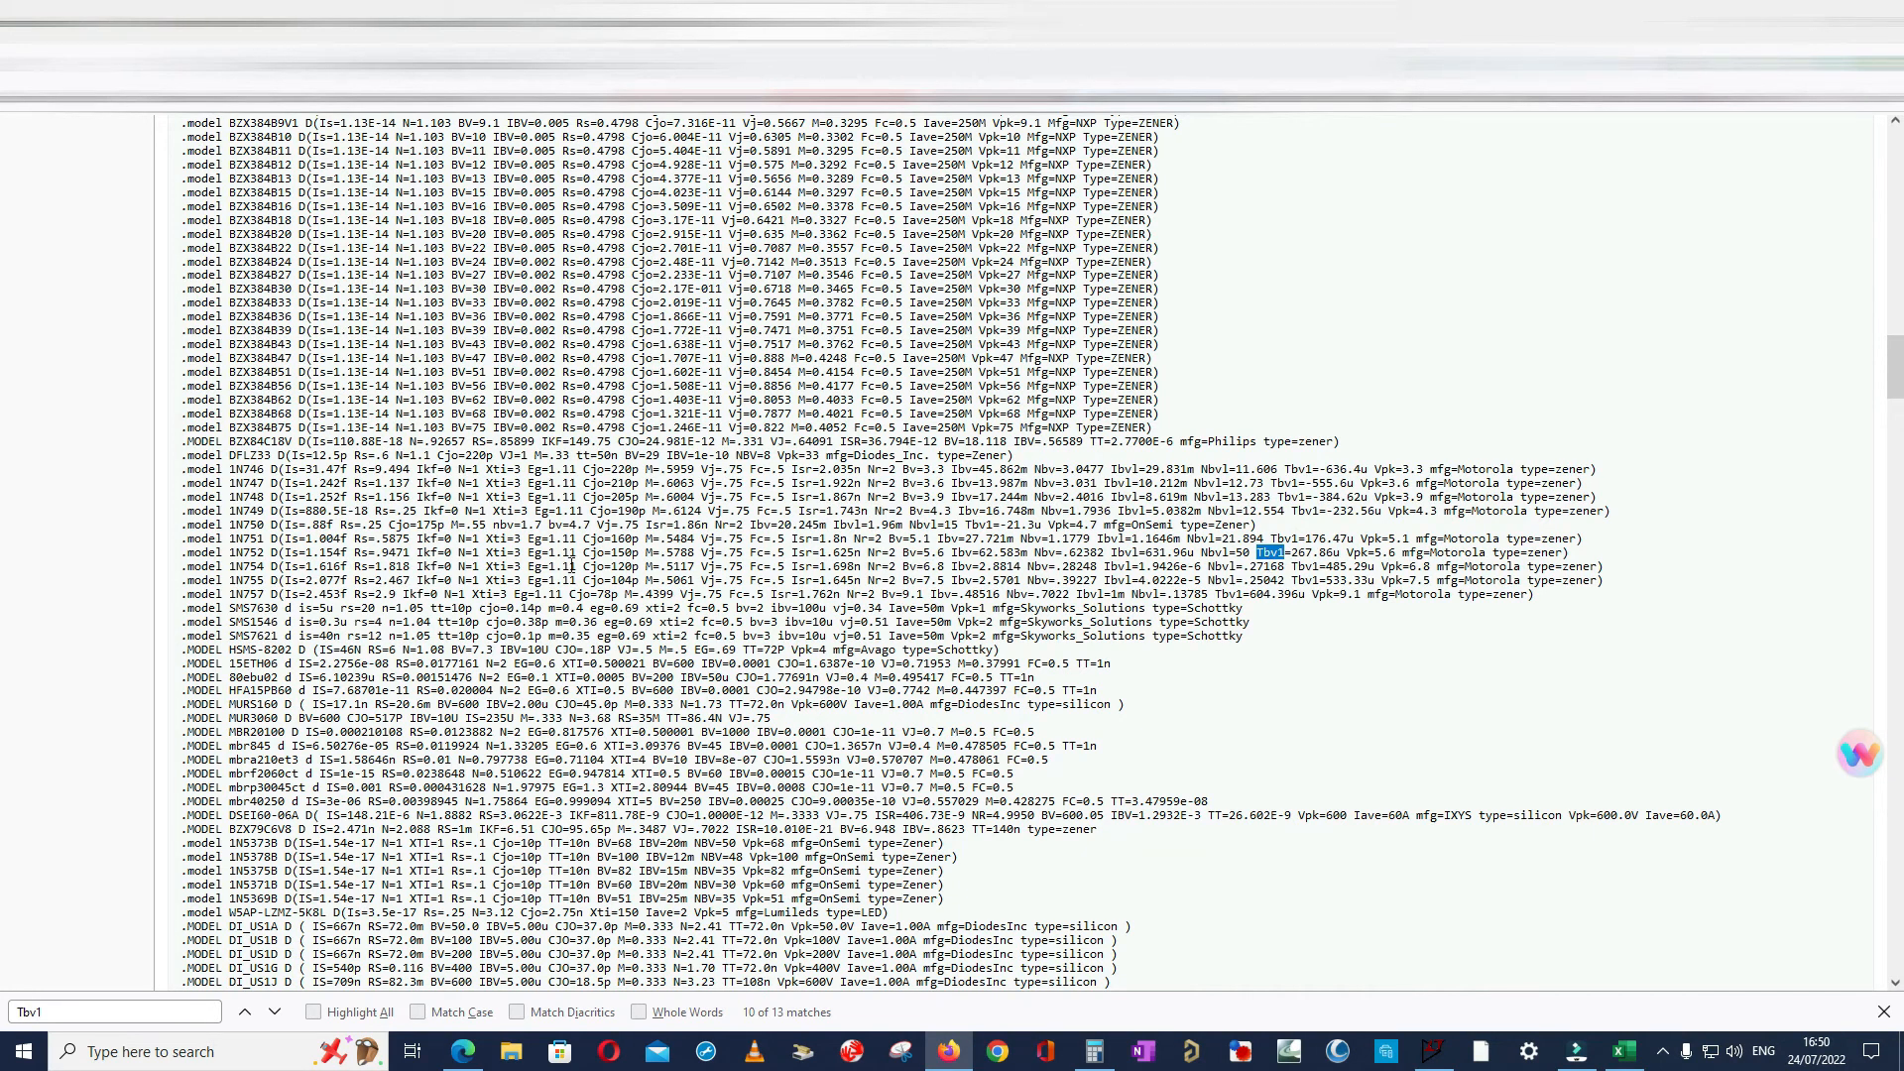
{"action": "left_click_drag", "start_coordinate": [1592, 555], "coordinate": [171, 540]}
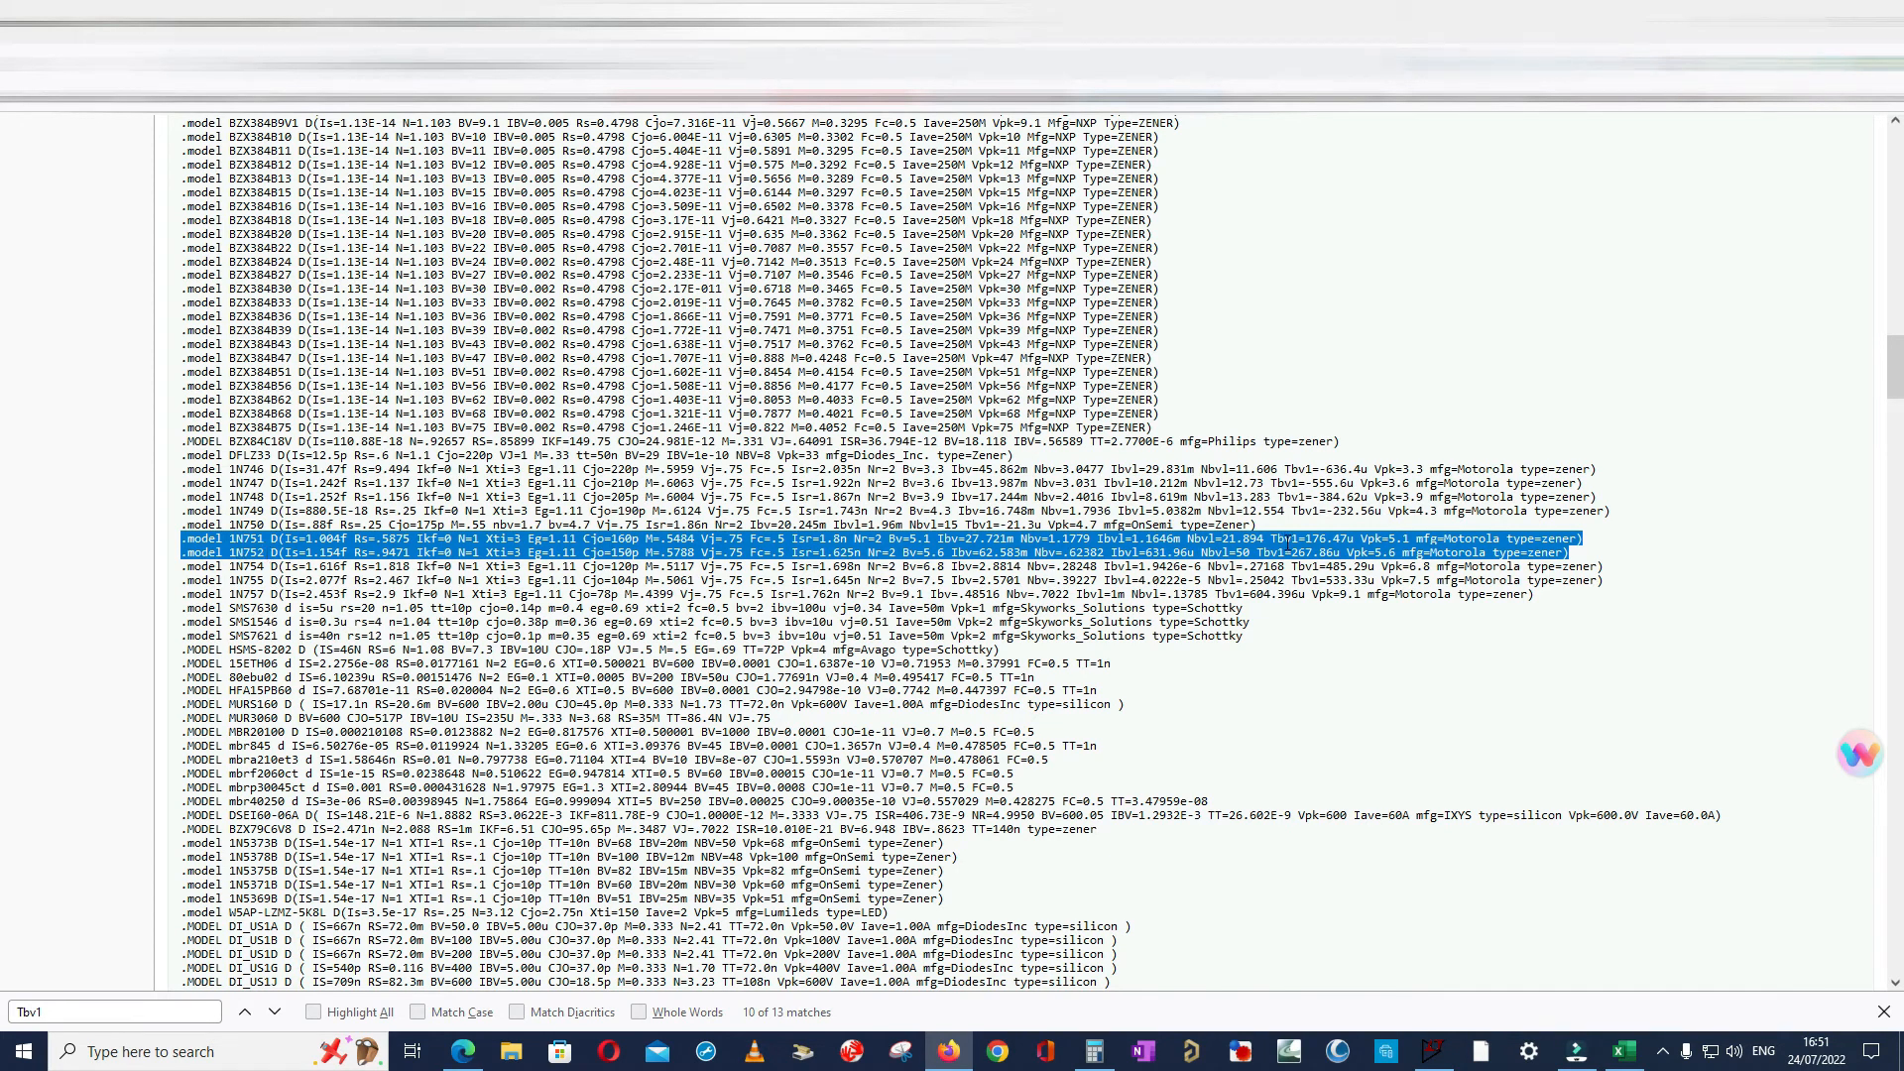
- Look through the Tbv1 matches in the Standard.dio list, highlighting the BZX84C2V7, BZX84C3V0 and BZX84C3V3 models
{"action": "scroll", "coordinate": [1286, 557], "scroll_direction": "up", "scroll_amount": 7}
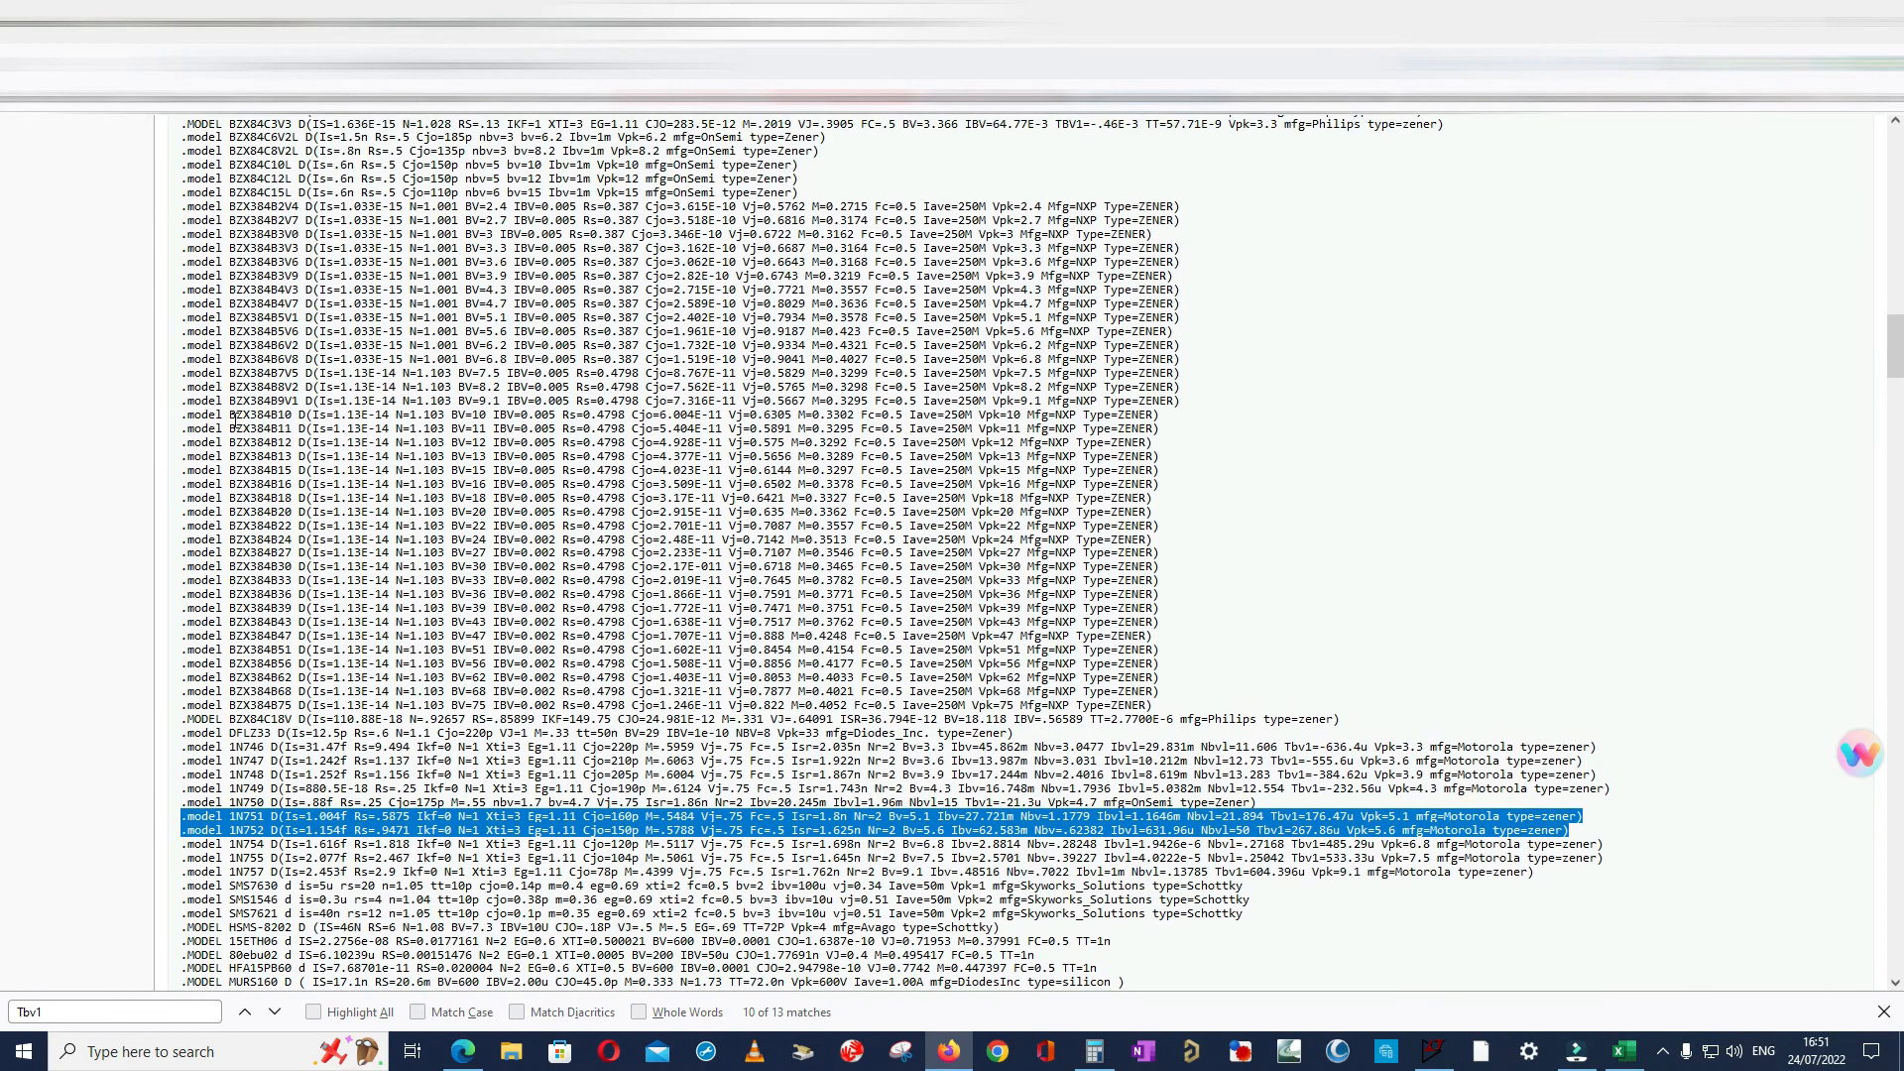
{"action": "scroll", "coordinate": [286, 372], "scroll_direction": "up", "scroll_amount": 3}
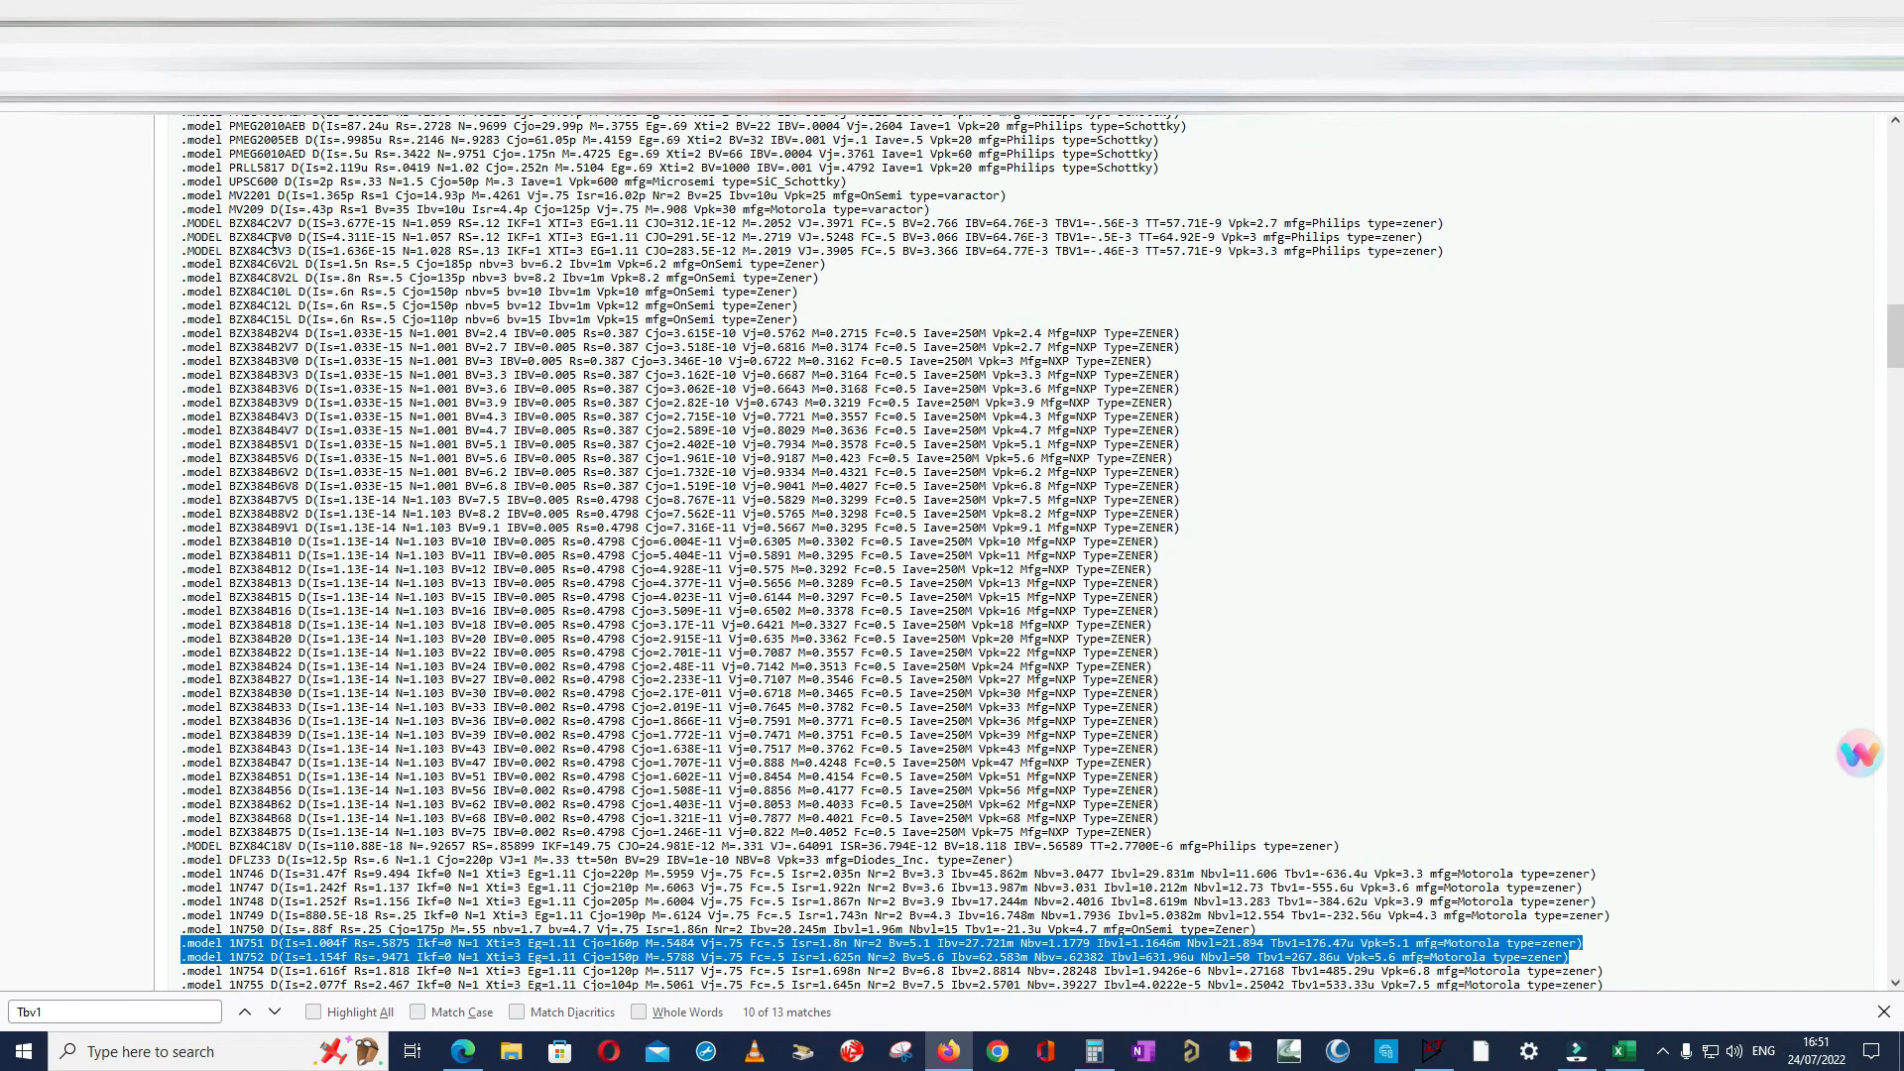
{"action": "left_click", "coordinate": [41, 1009]}
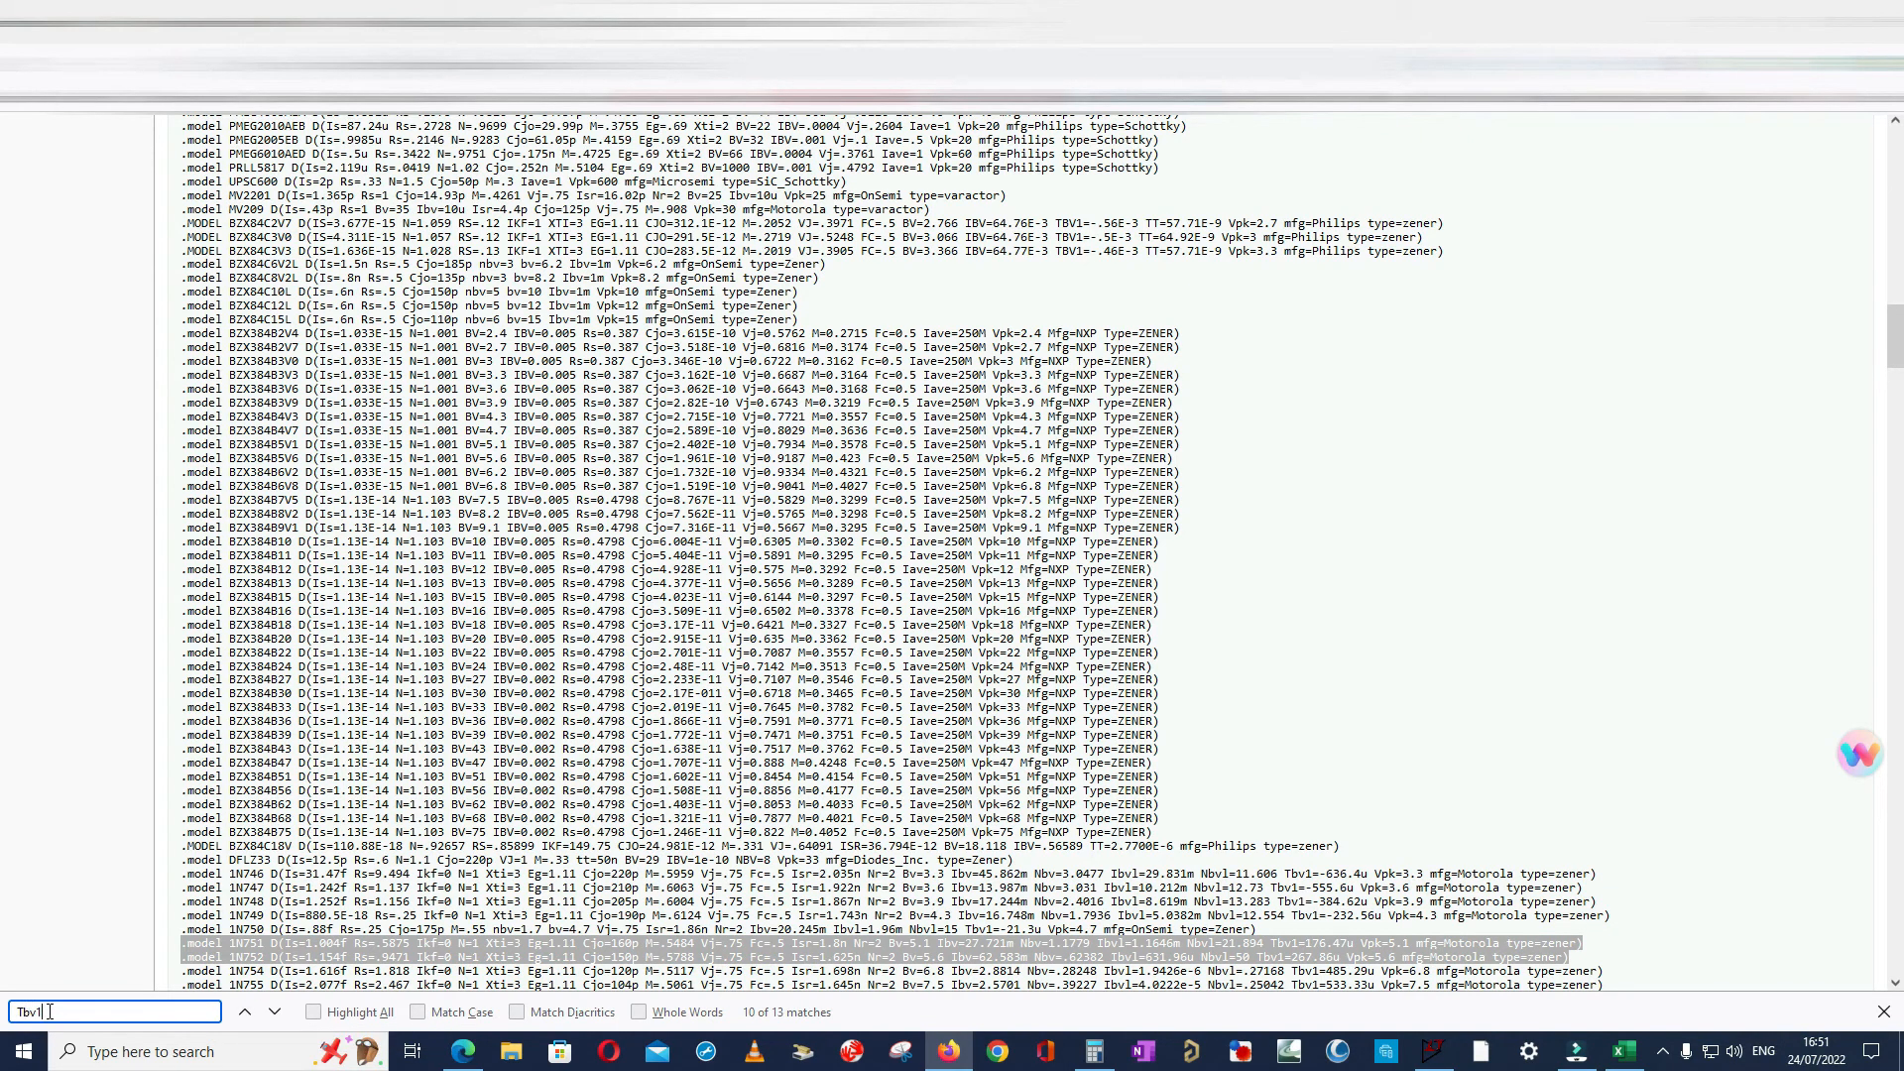
{"action": "left_click", "coordinate": [242, 1013]}
{"action": "left_click", "coordinate": [242, 1013]}
{"action": "left_click", "coordinate": [242, 1013]}
{"action": "left_click", "coordinate": [242, 1014]}
{"action": "left_click", "coordinate": [241, 1014]}
{"action": "left_click", "coordinate": [242, 1014]}
{"action": "left_click", "coordinate": [240, 1013]}
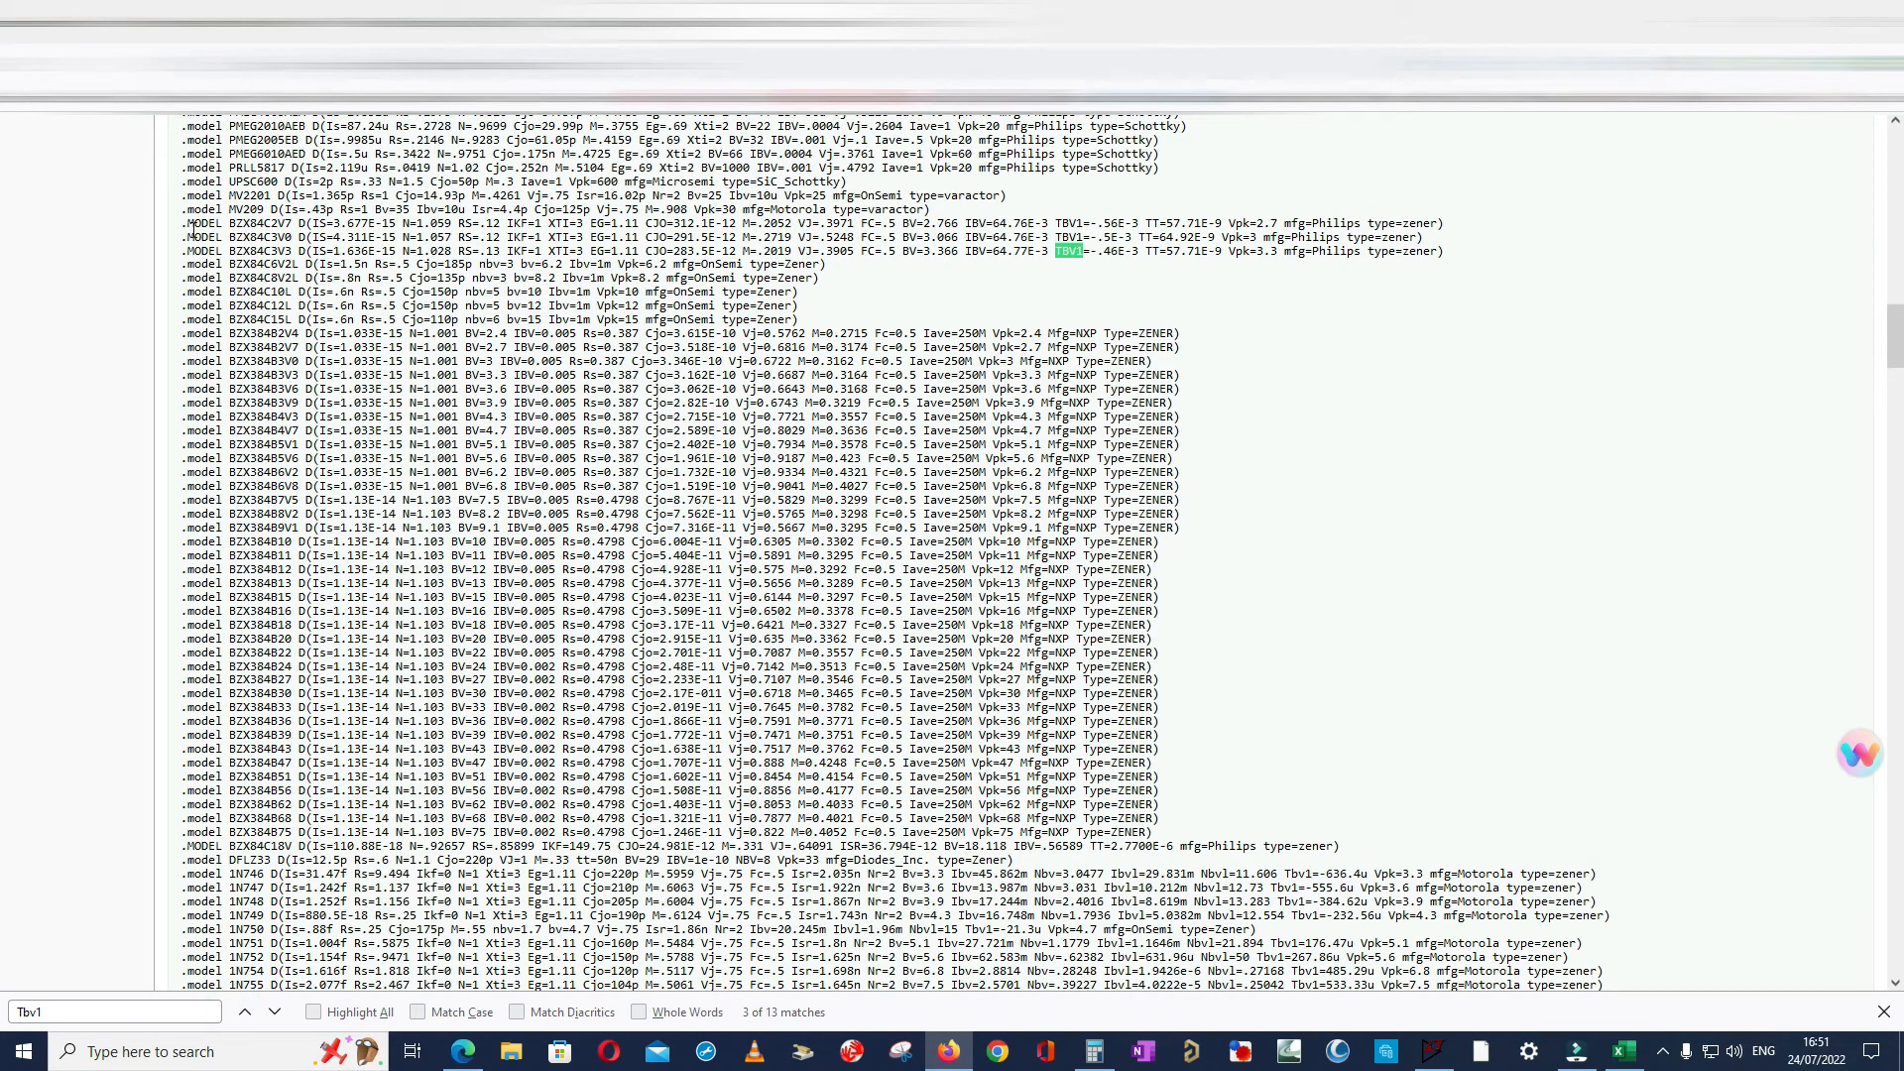
{"action": "left_click_drag", "start_coordinate": [183, 218], "coordinate": [1413, 268]}
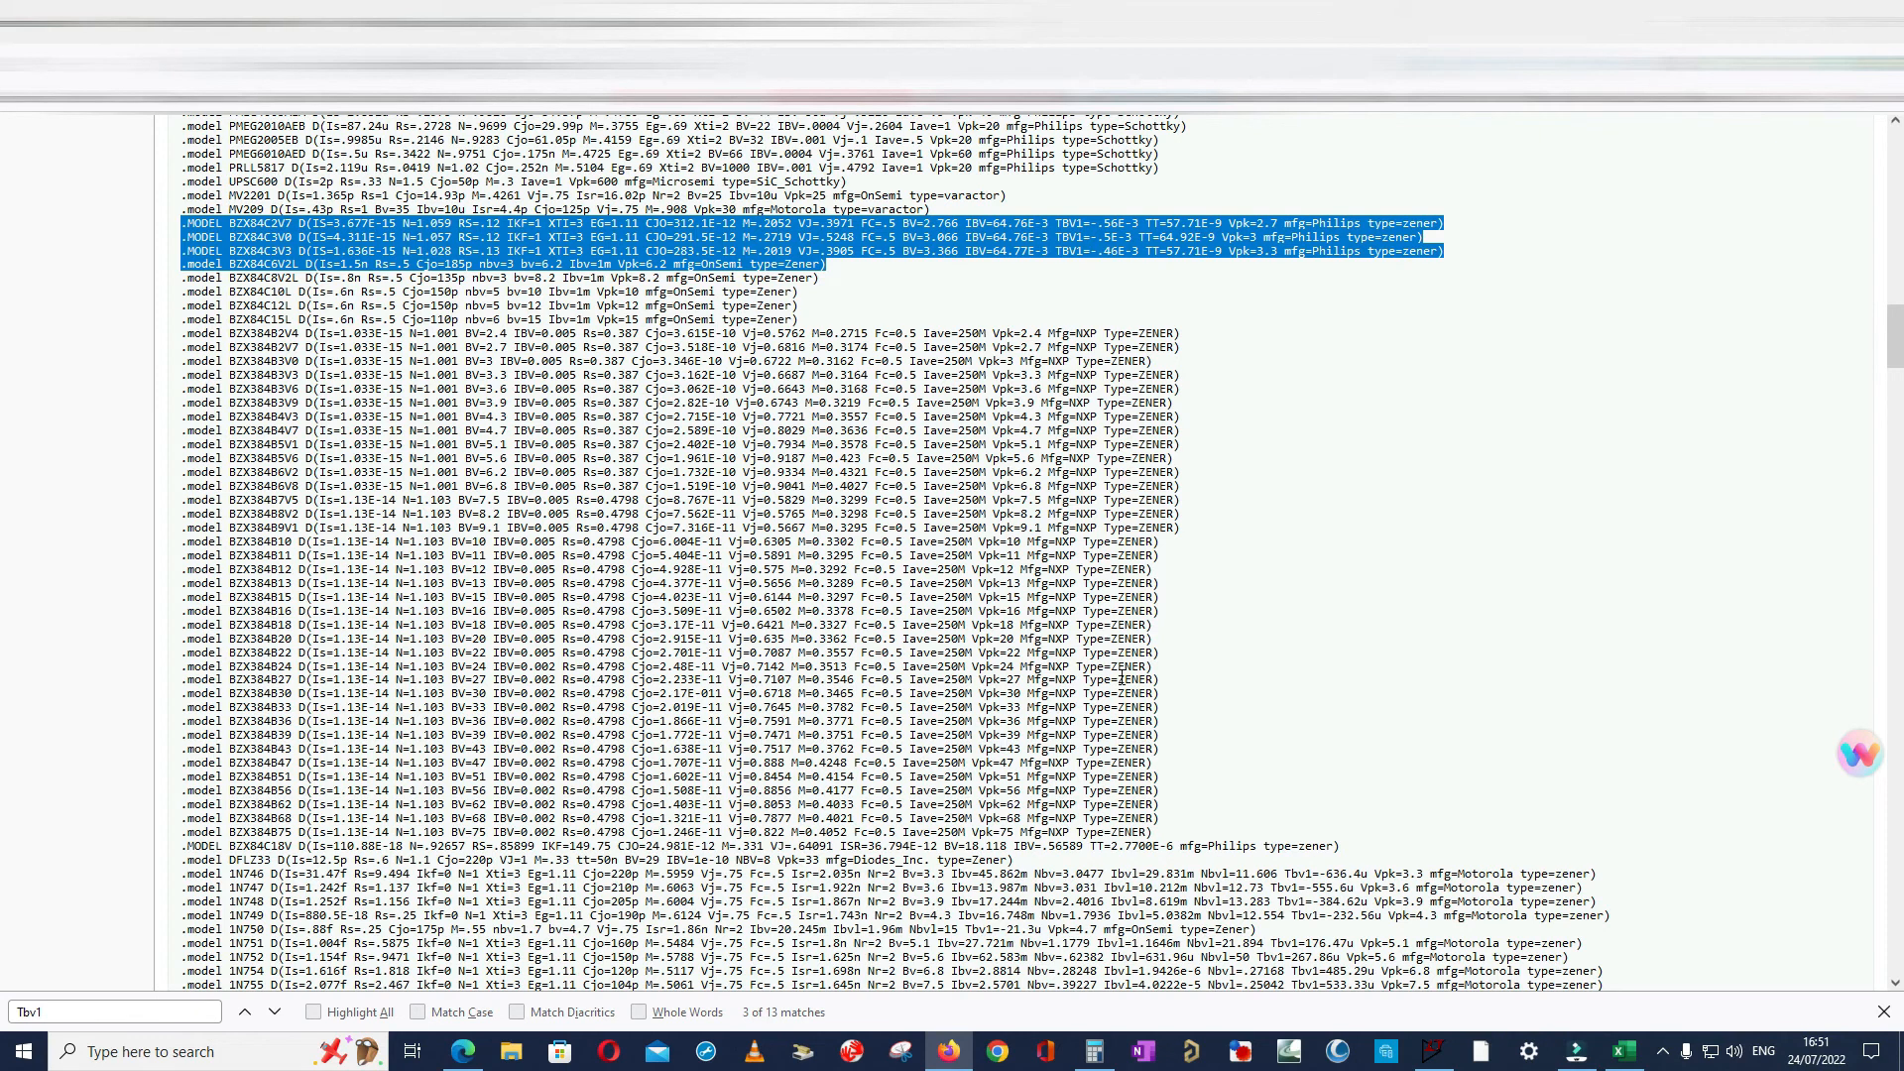
{"action": "left_click", "coordinate": [275, 1011]}
{"action": "left_click", "coordinate": [275, 1011]}
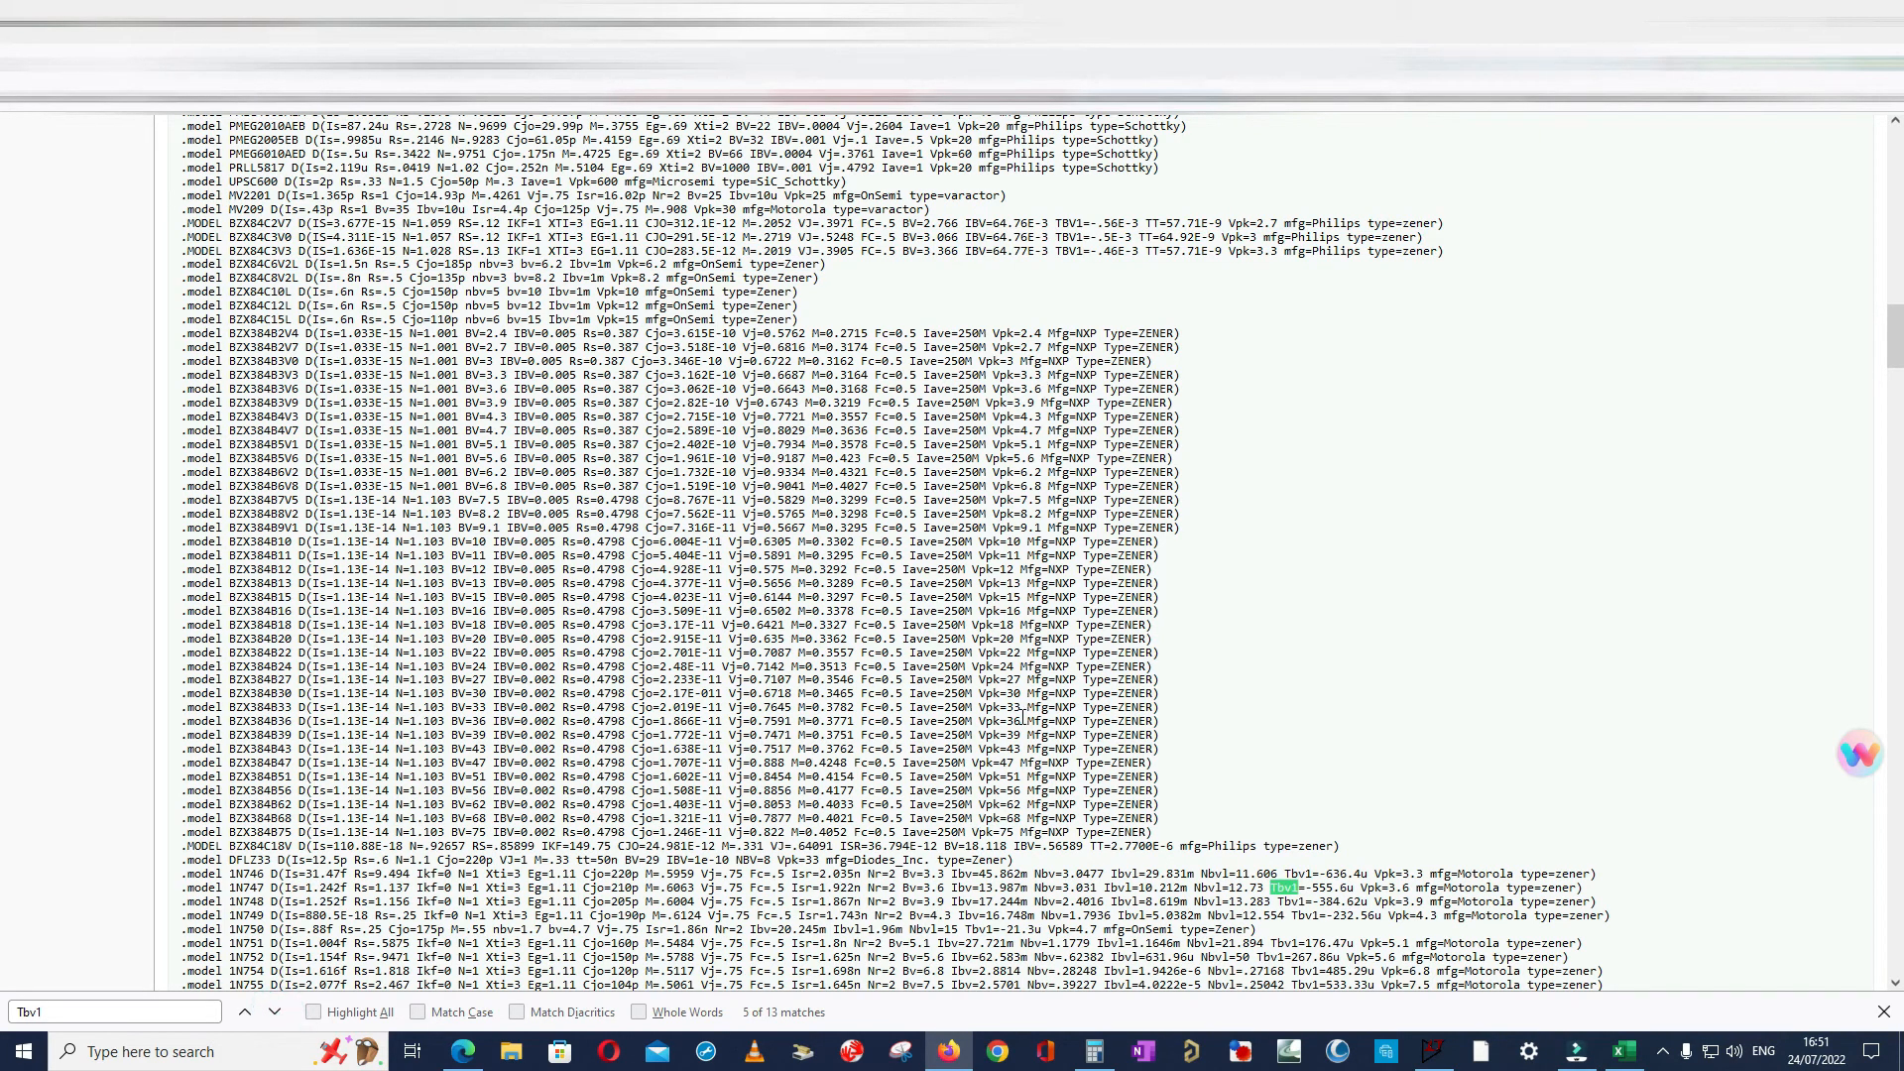
- Switch to LTspice, plot the voltage at D1's cathode node, and magnify the traces between about 18.4 s and 21 s
{"action": "left_click", "coordinate": [1788, 14]}
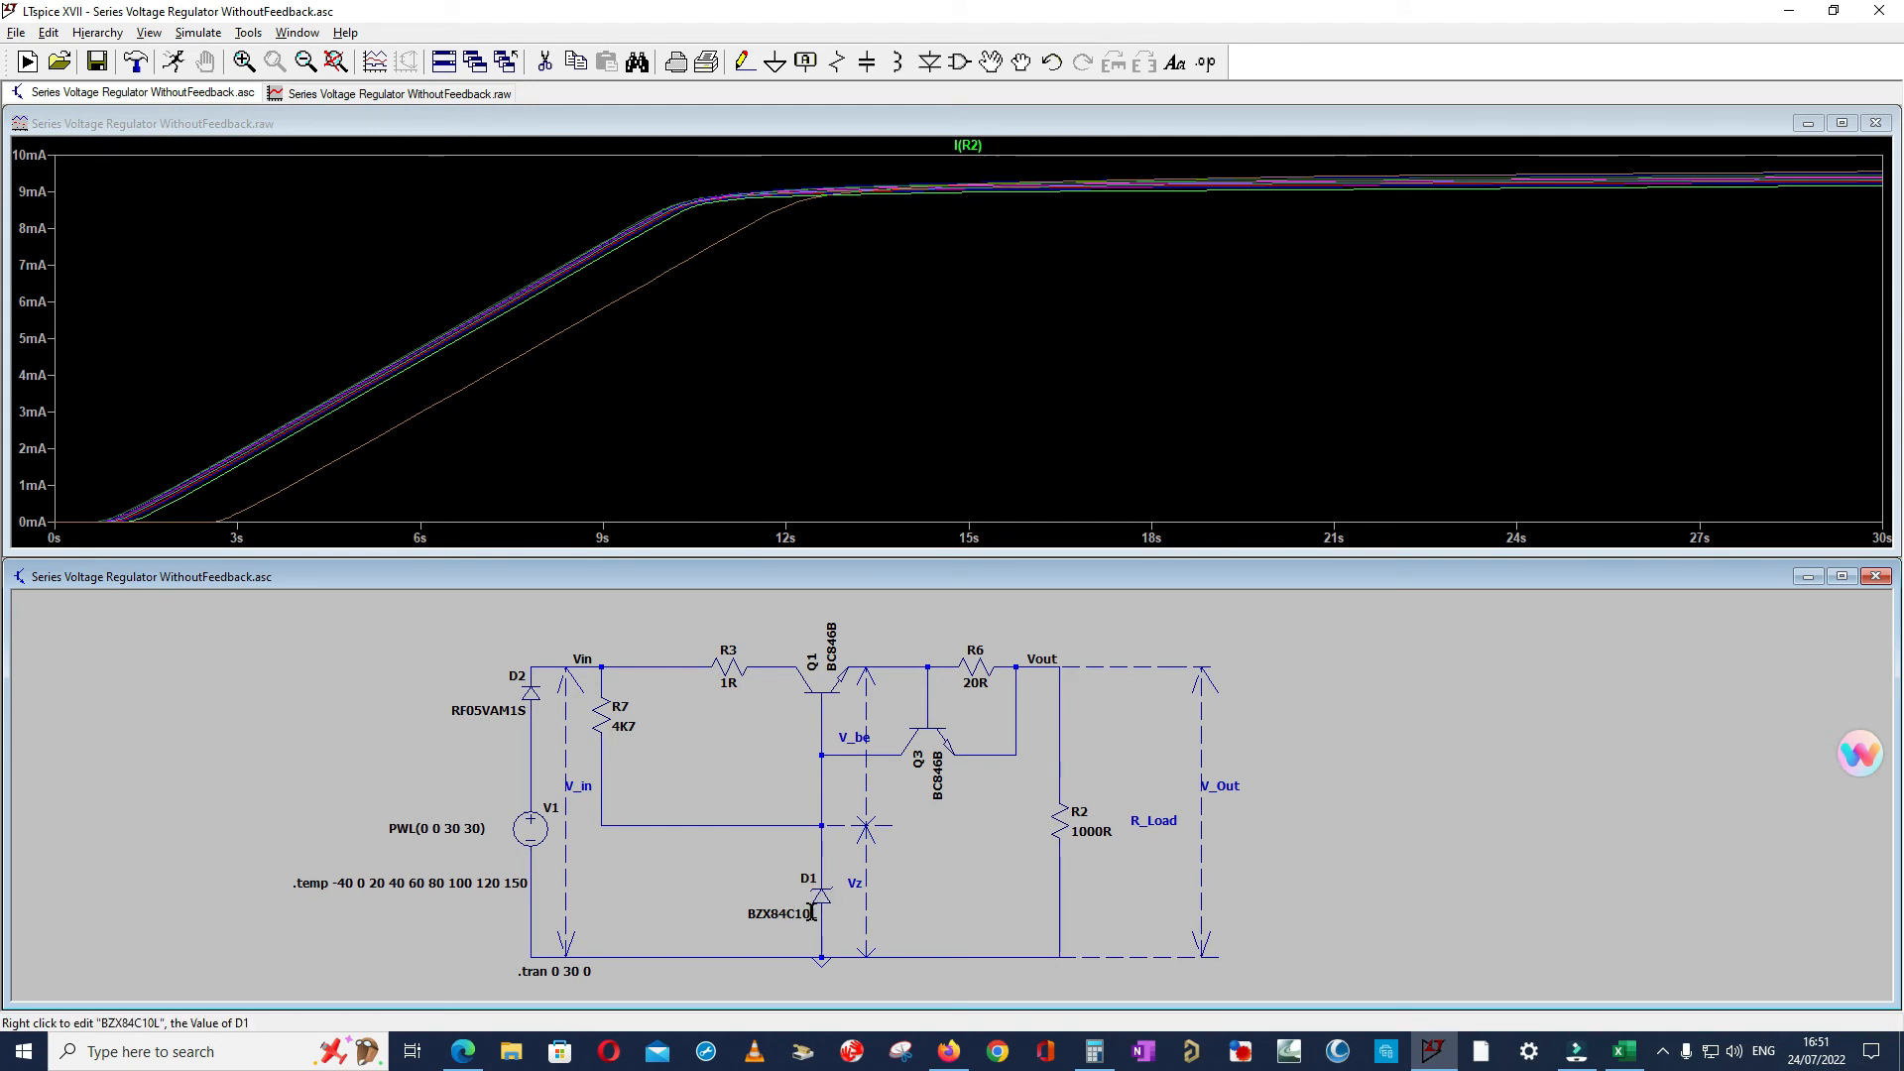
{"action": "scroll", "coordinate": [811, 912], "scroll_direction": "up", "scroll_amount": 3}
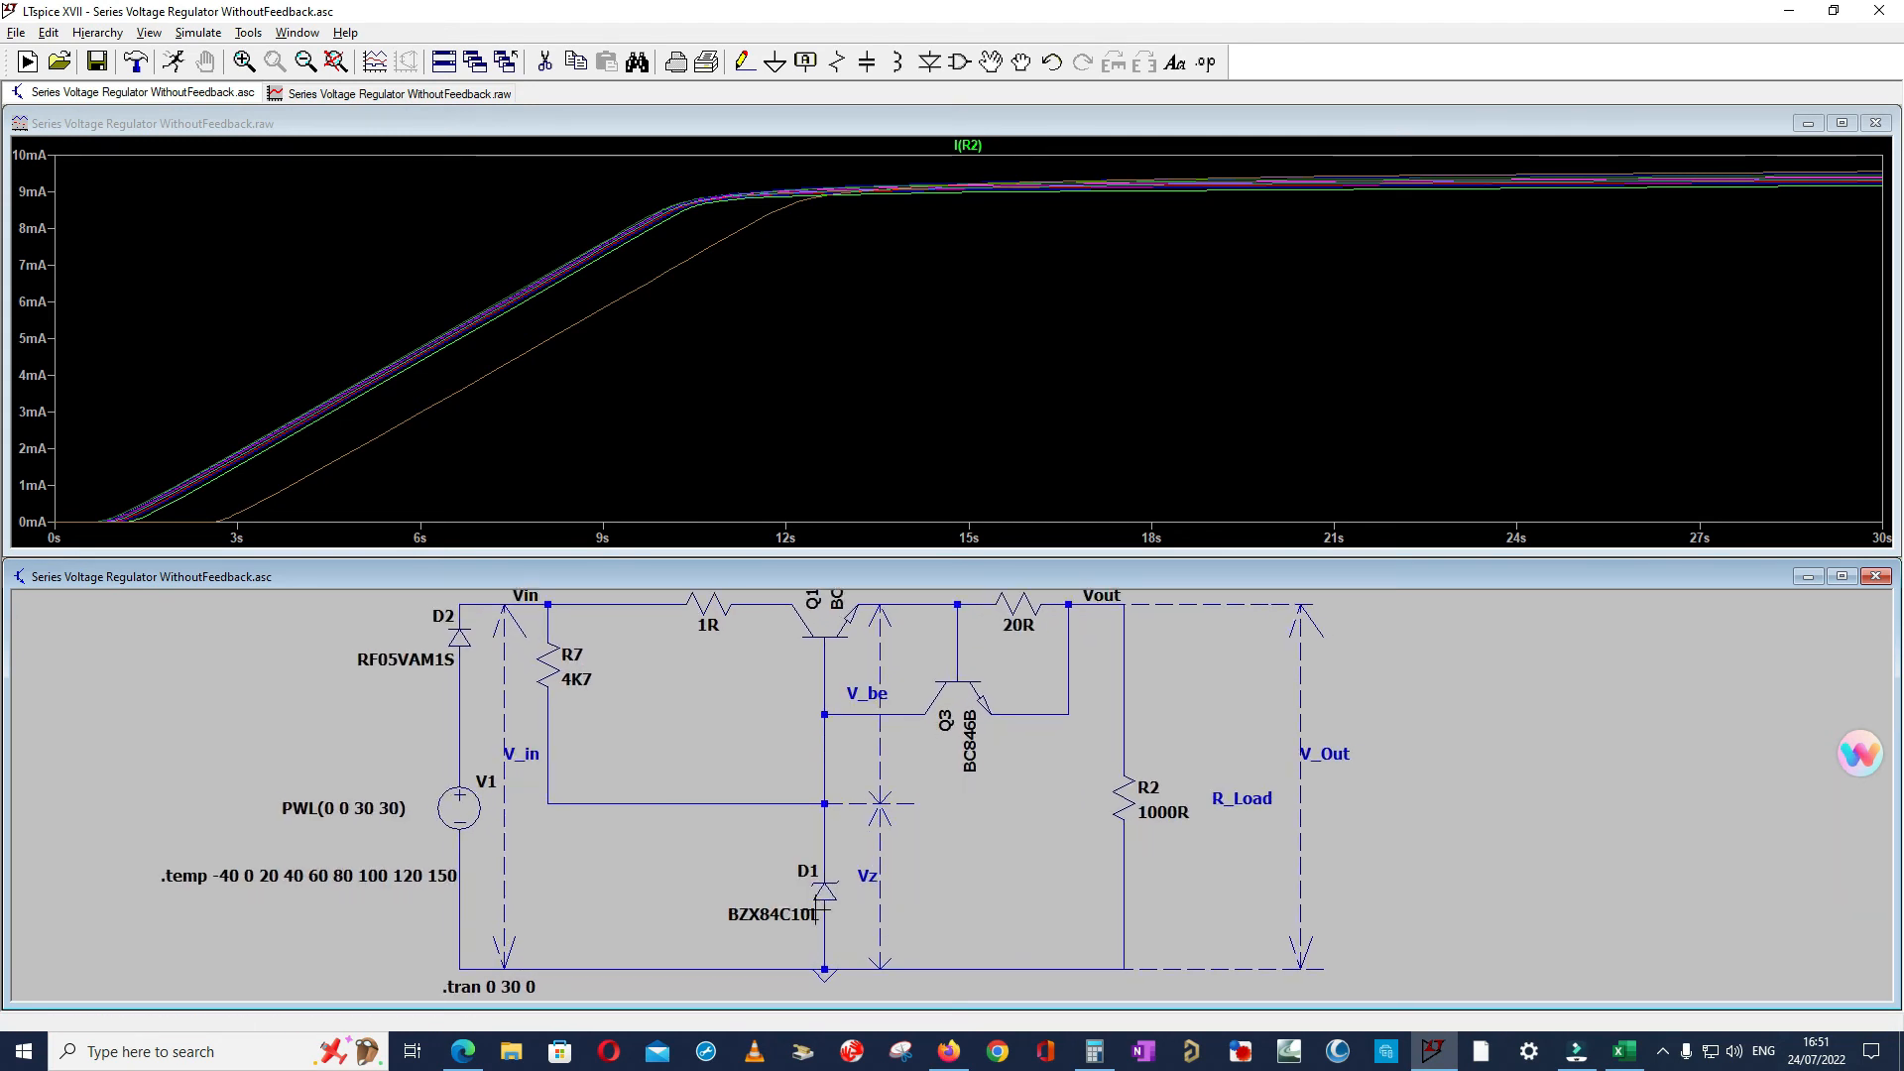
{"action": "left_click", "coordinate": [825, 801]}
{"action": "left_click_drag", "start_coordinate": [906, 179], "coordinate": [1474, 230]}
{"action": "left_click_drag", "start_coordinate": [647, 199], "coordinate": [1487, 327]}
{"action": "left_click_drag", "start_coordinate": [565, 221], "coordinate": [1458, 404]}
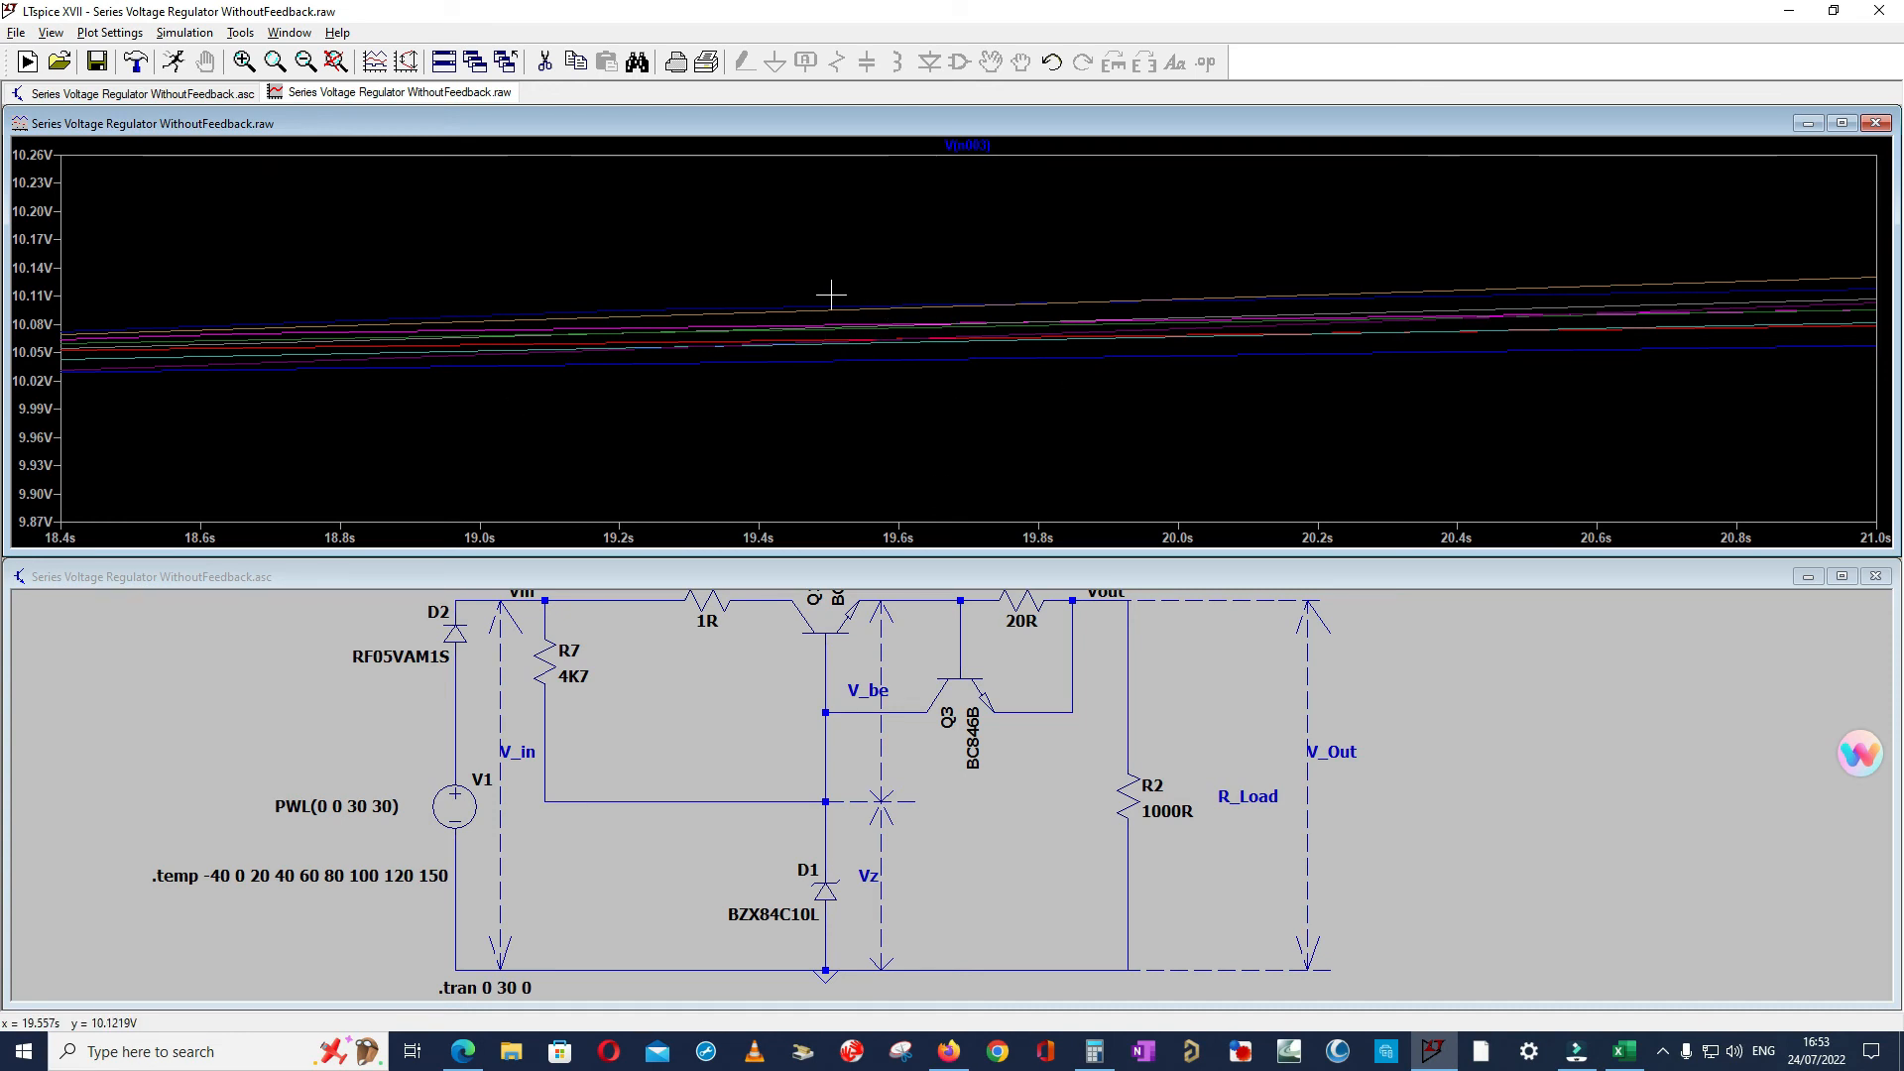
- Open the diode model list for D1 and examine the Tbv1 values of the BZX84B7V5L and BZX84C7V5L
{"action": "right_click", "coordinate": [823, 902]}
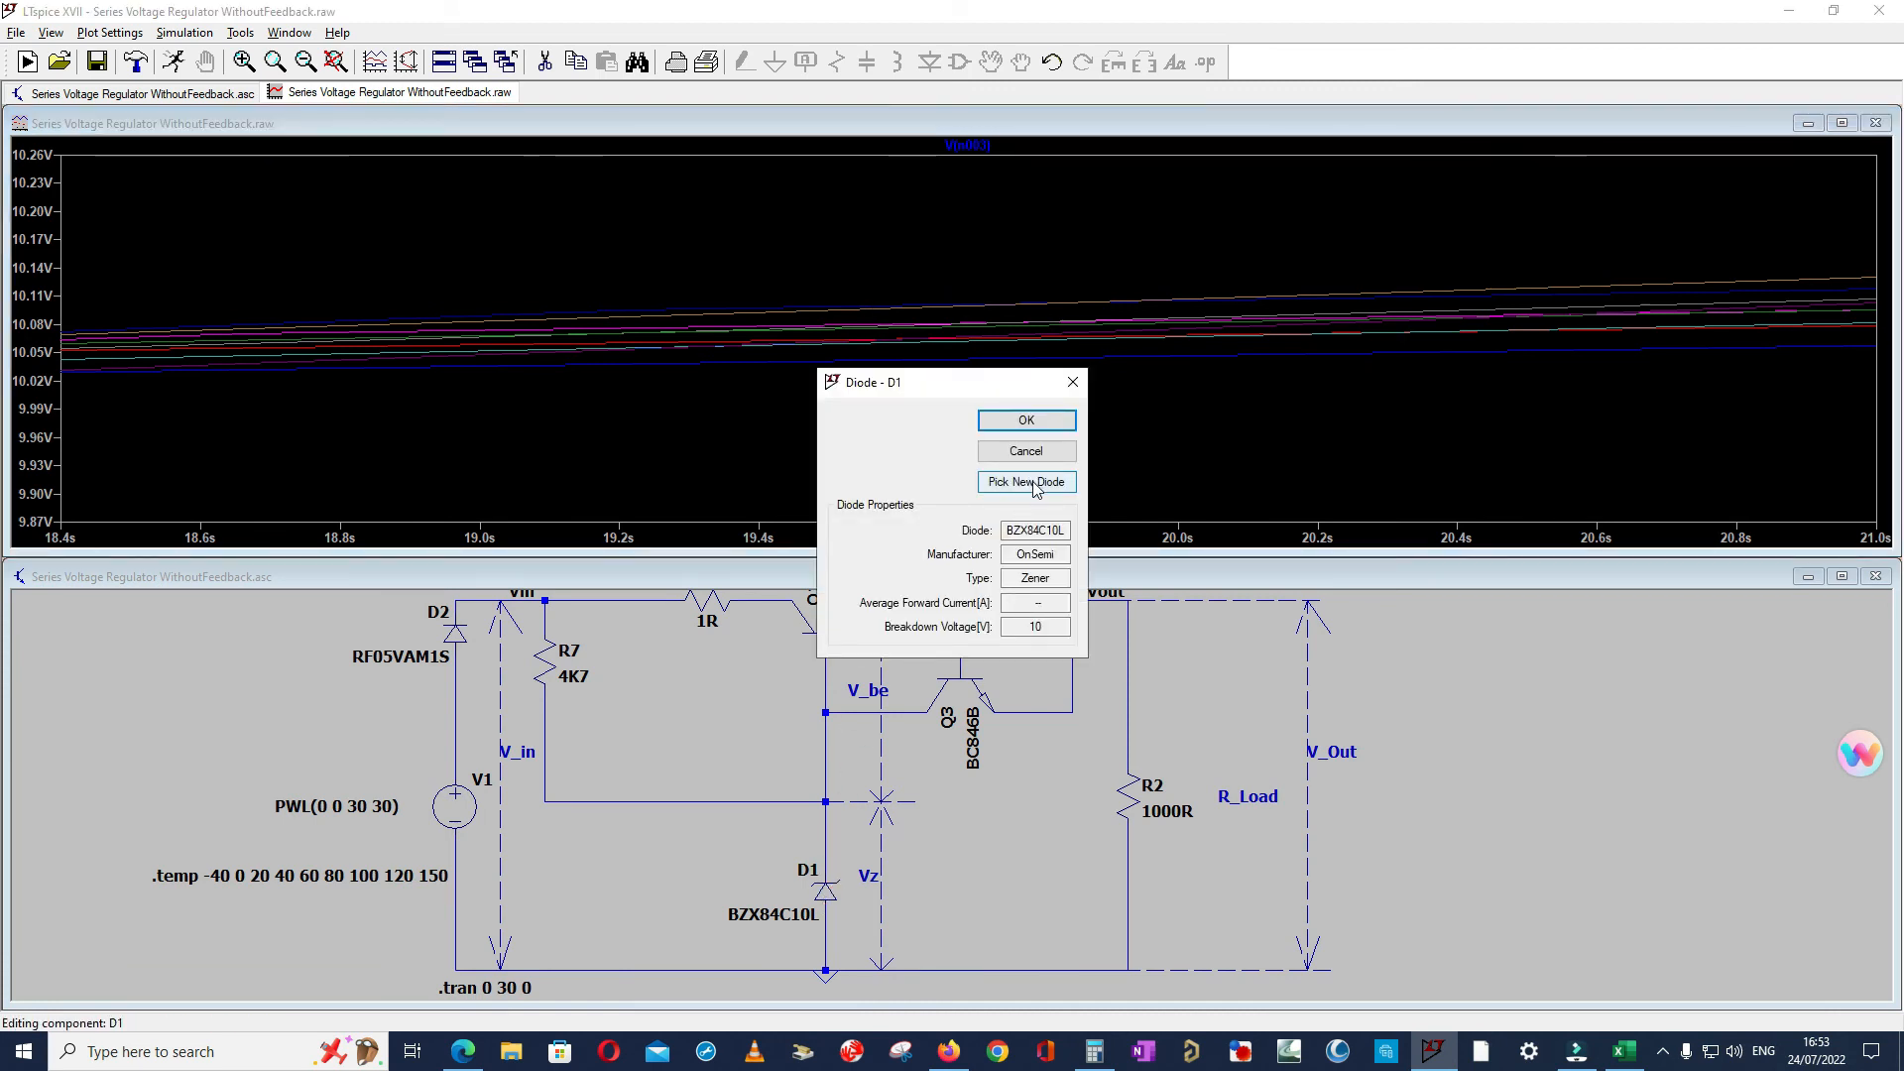
{"action": "left_click", "coordinate": [1028, 481]}
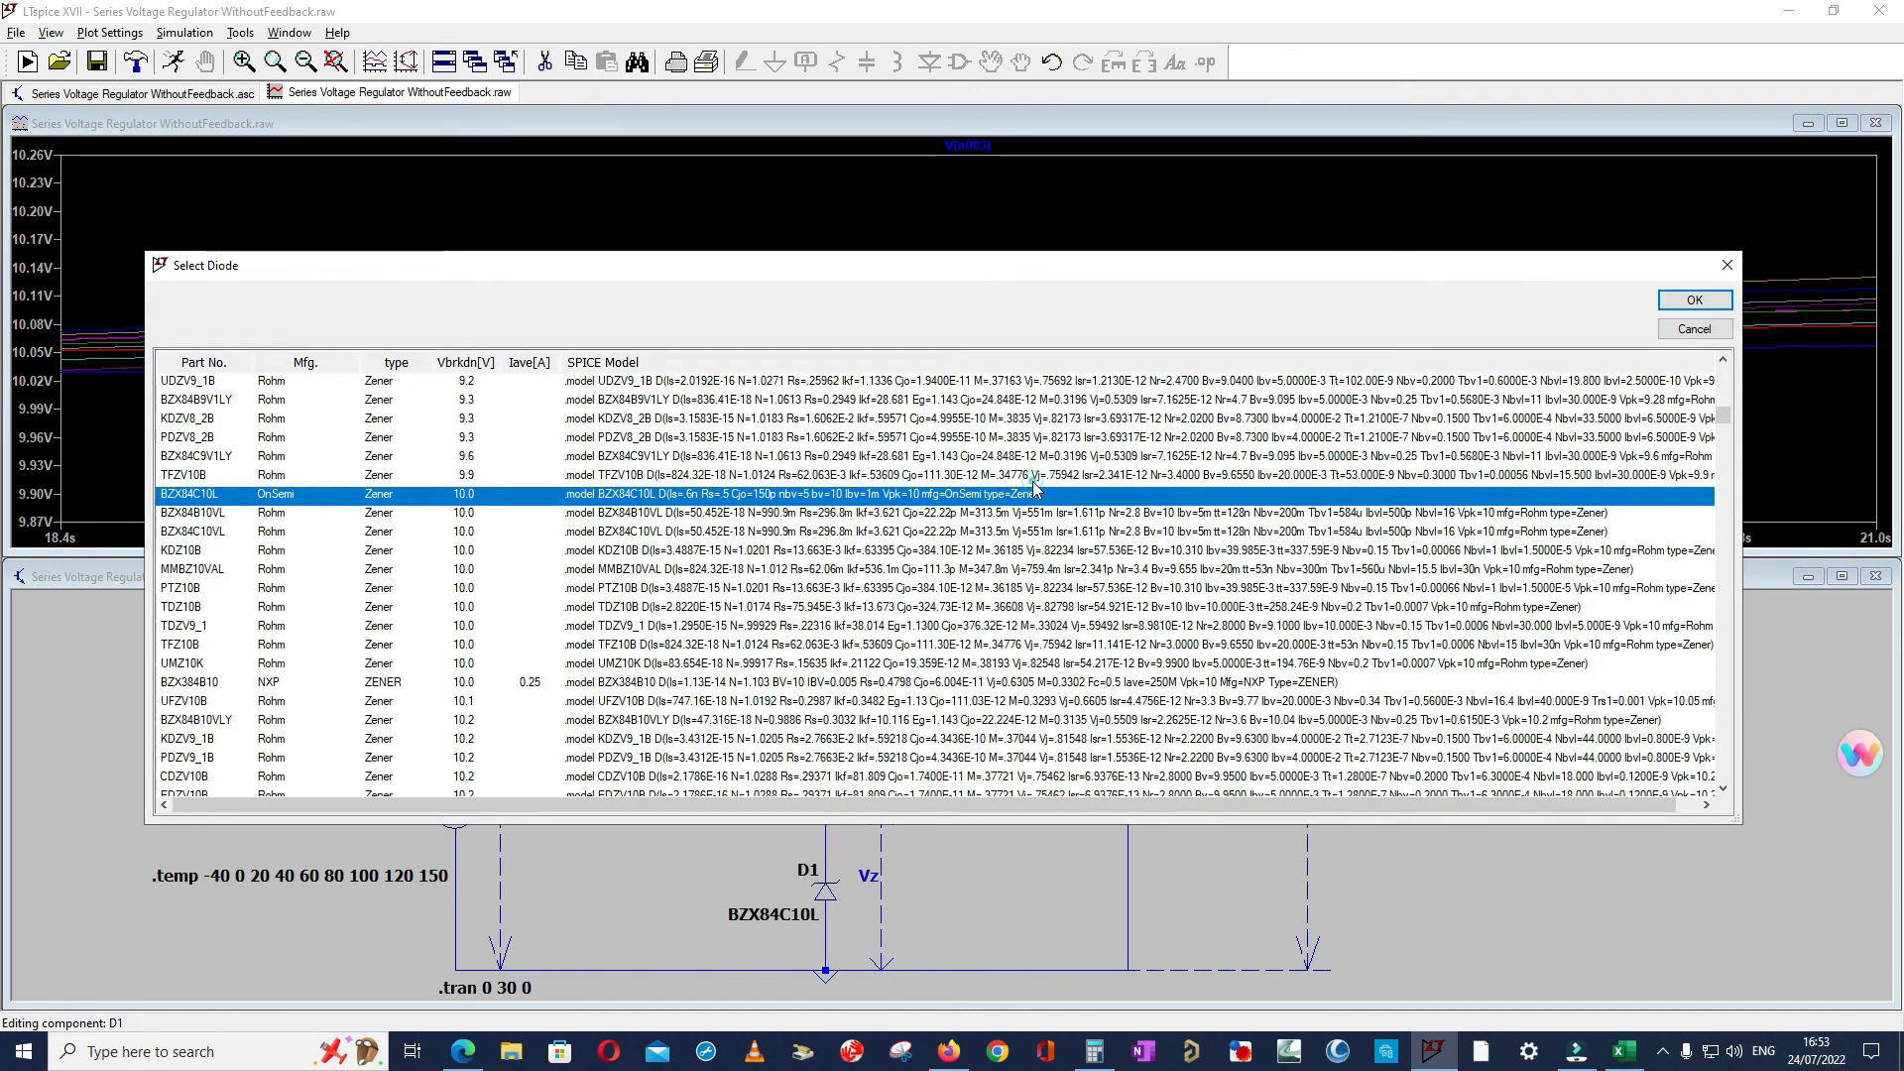
{"action": "scroll", "coordinate": [844, 568], "scroll_direction": "up", "scroll_amount": 3}
{"action": "scroll", "coordinate": [844, 568], "scroll_direction": "up", "scroll_amount": 12}
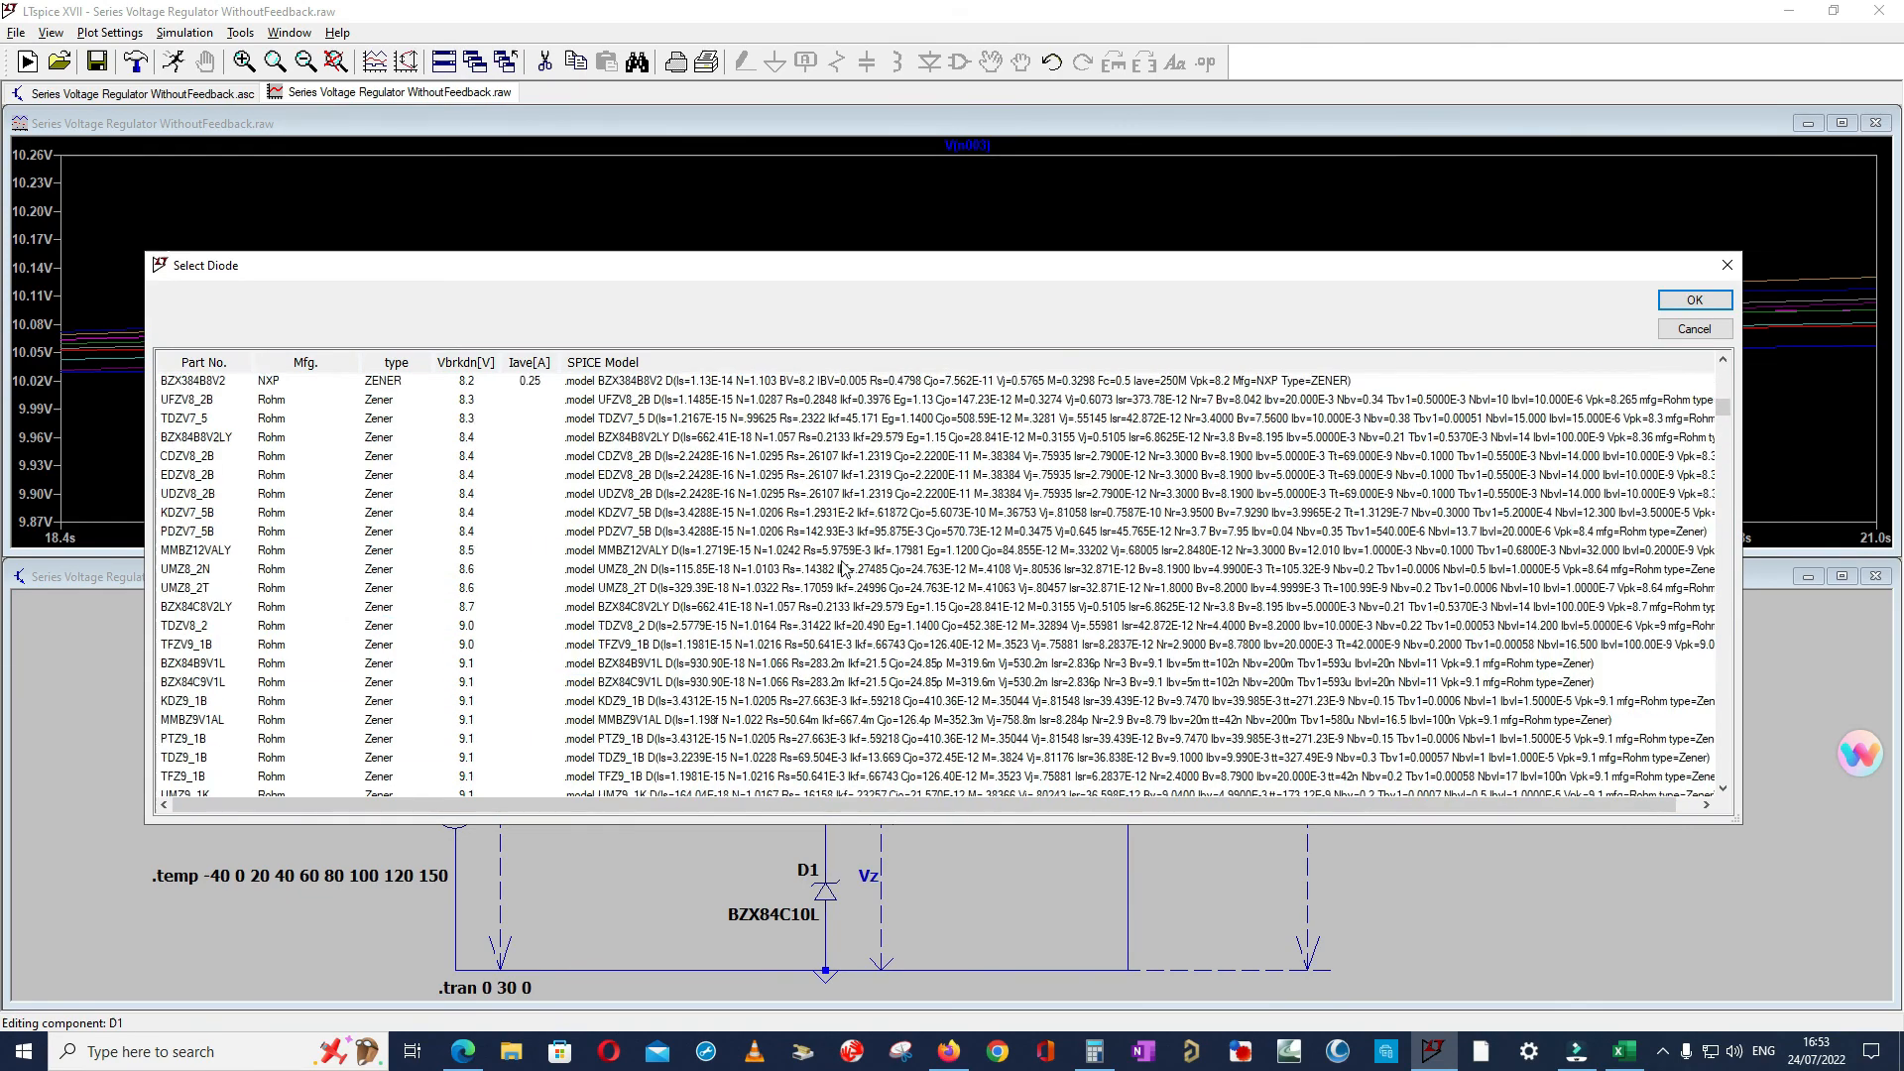
{"action": "scroll", "coordinate": [843, 568], "scroll_direction": "up", "scroll_amount": 2}
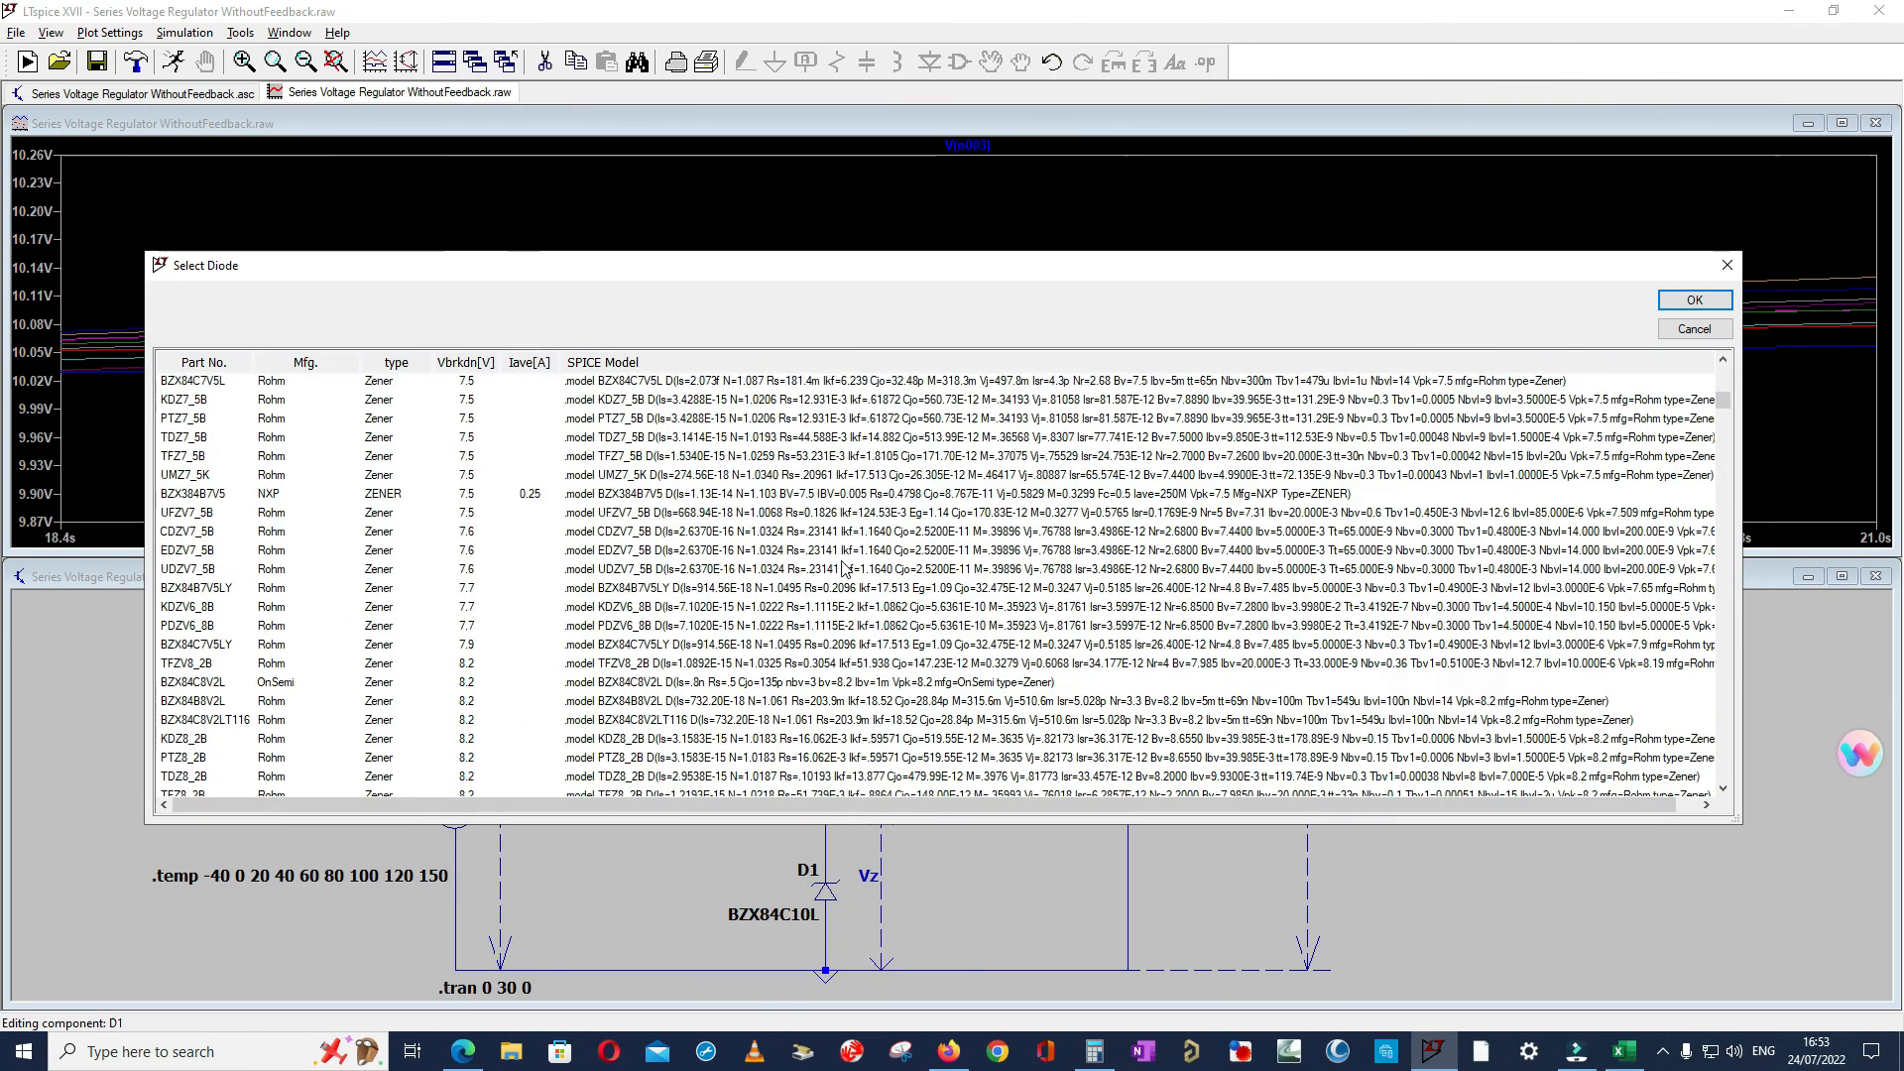
{"action": "scroll", "coordinate": [844, 568], "scroll_direction": "up", "scroll_amount": 2}
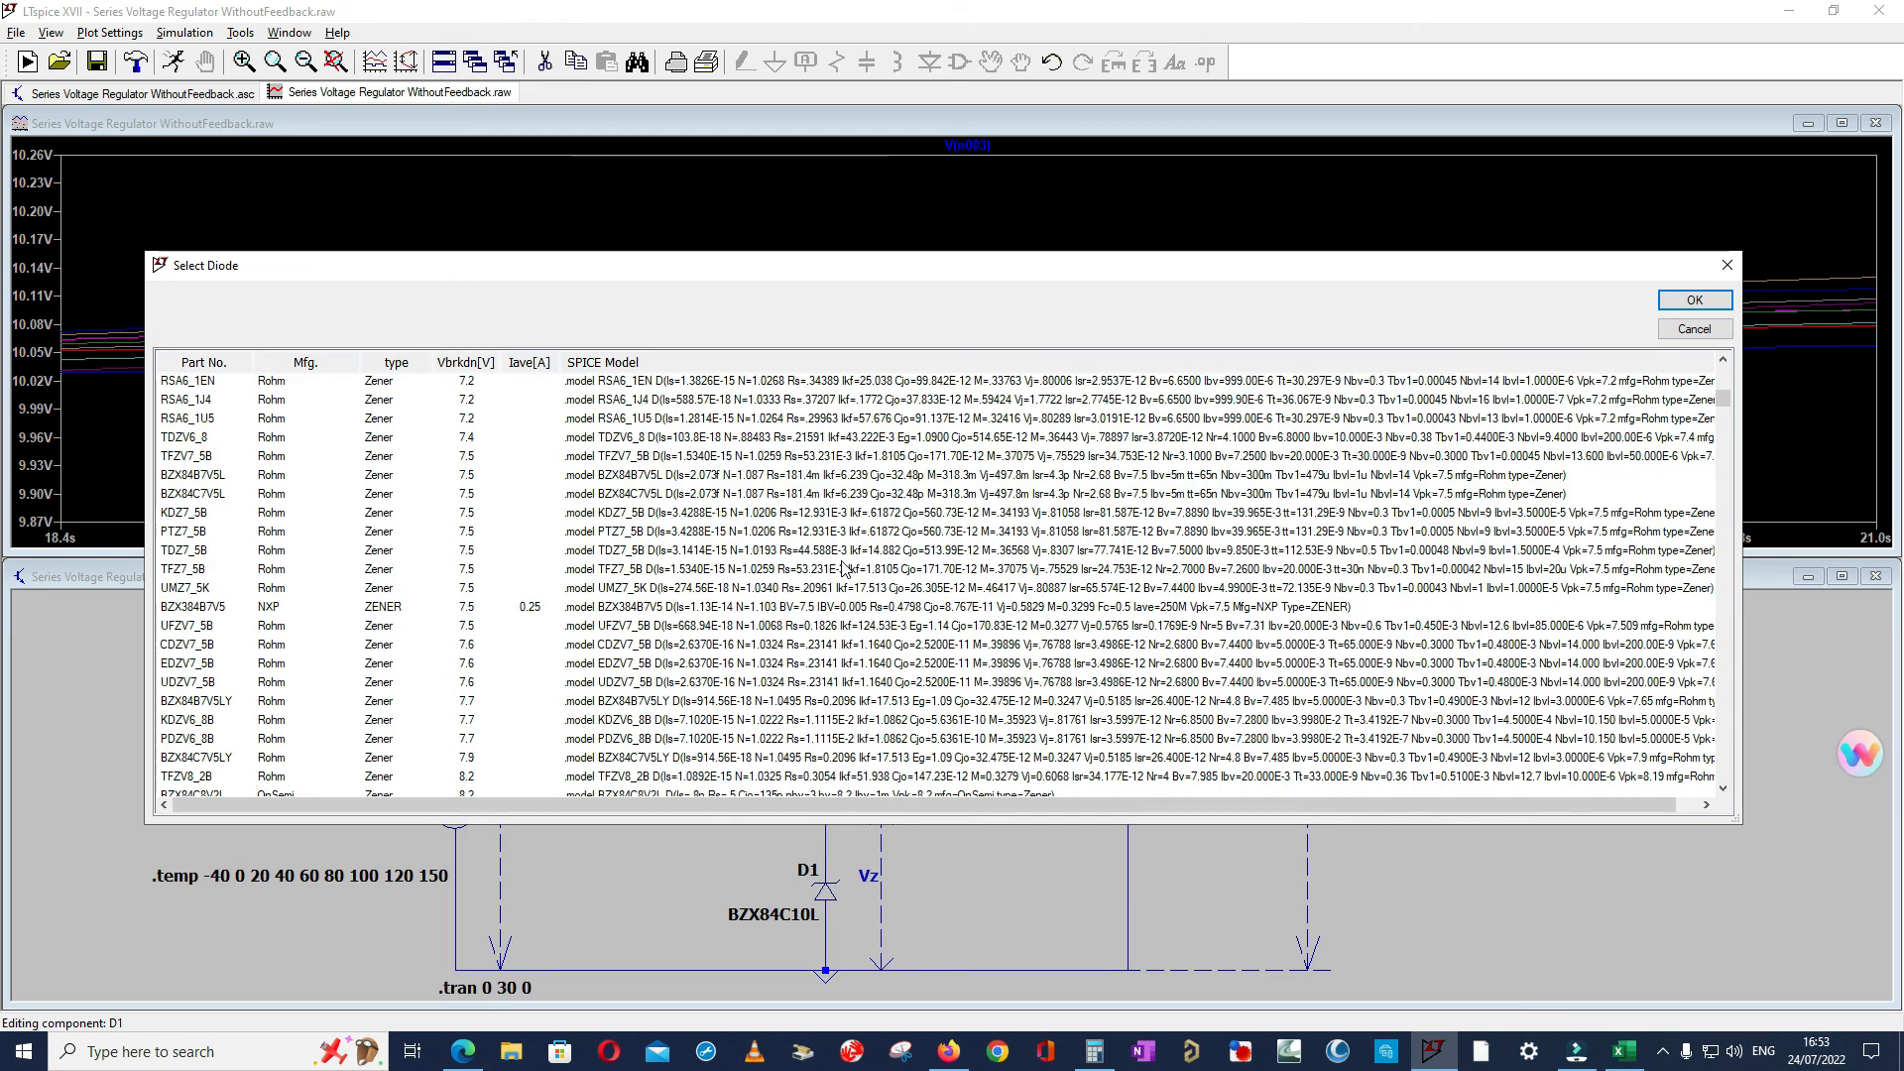
{"action": "left_click", "coordinate": [1263, 477]}
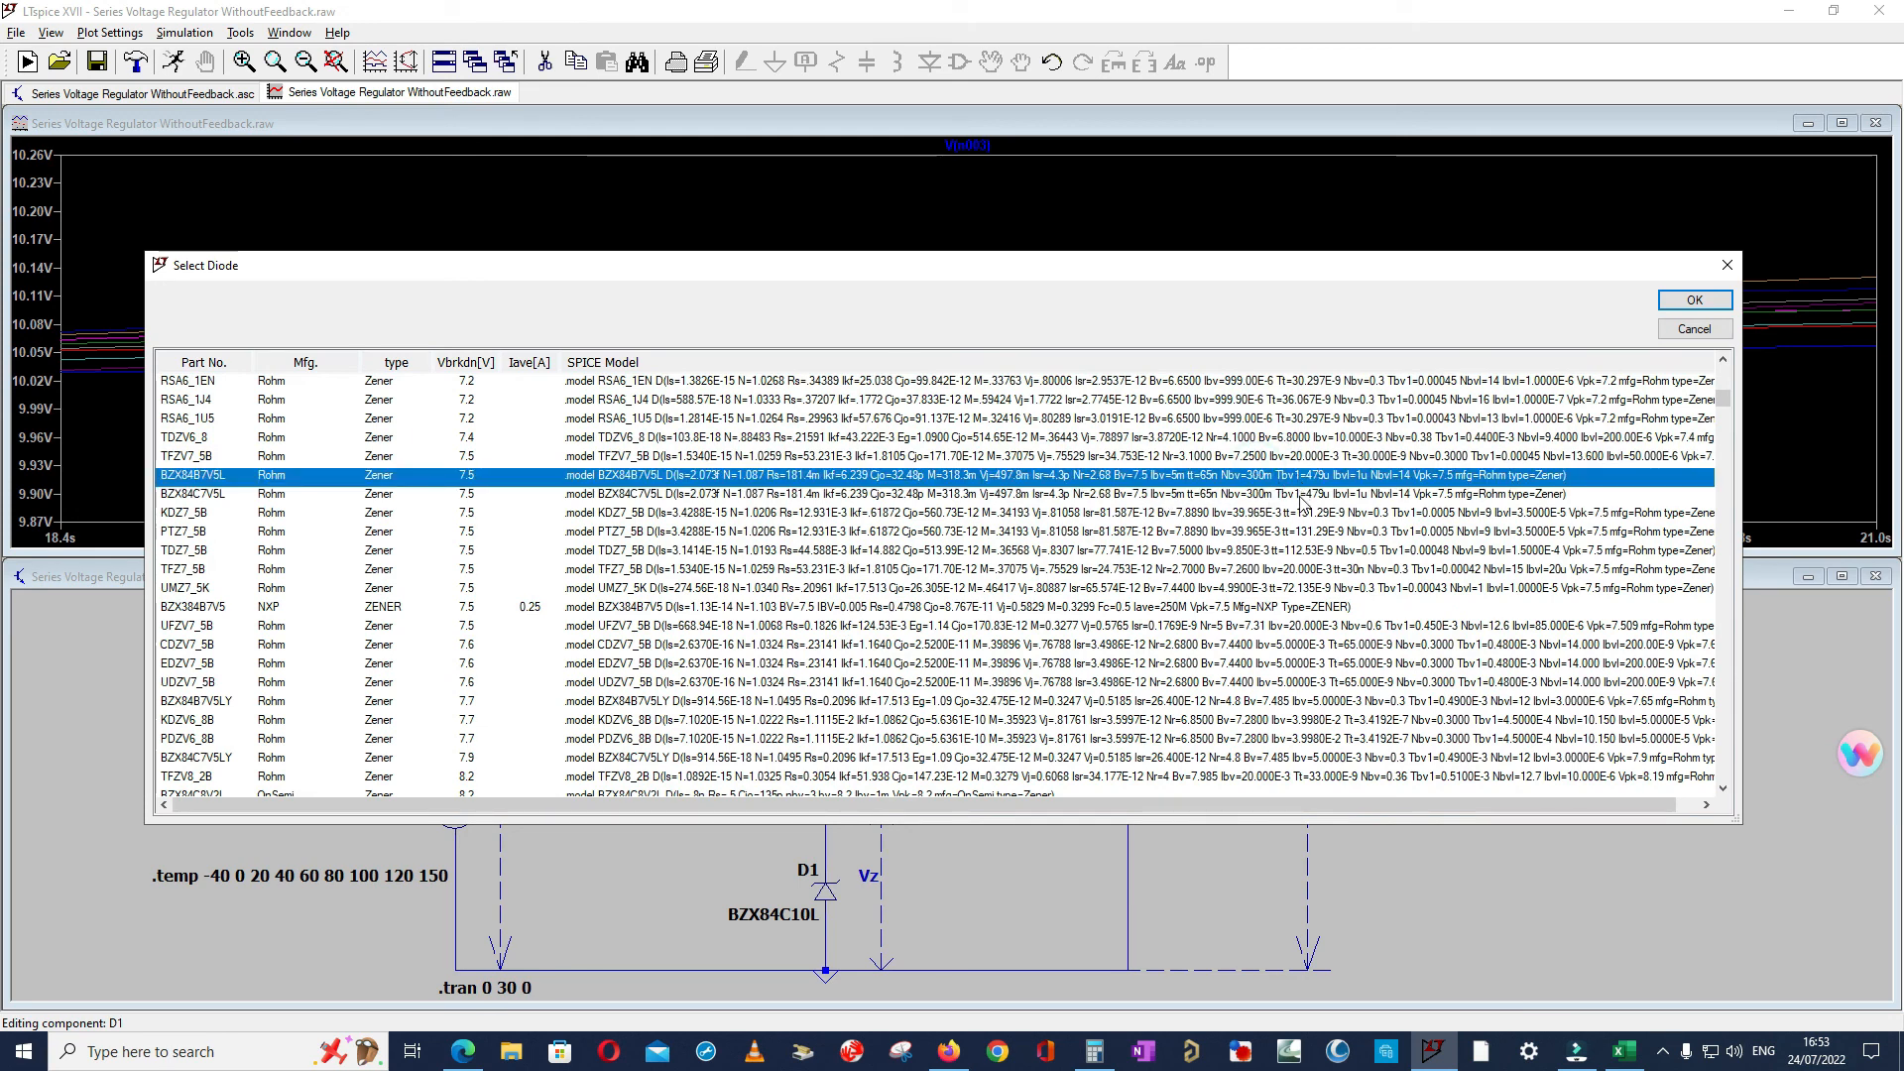
{"action": "left_click", "coordinate": [1300, 498]}
{"action": "left_click", "coordinate": [1298, 480]}
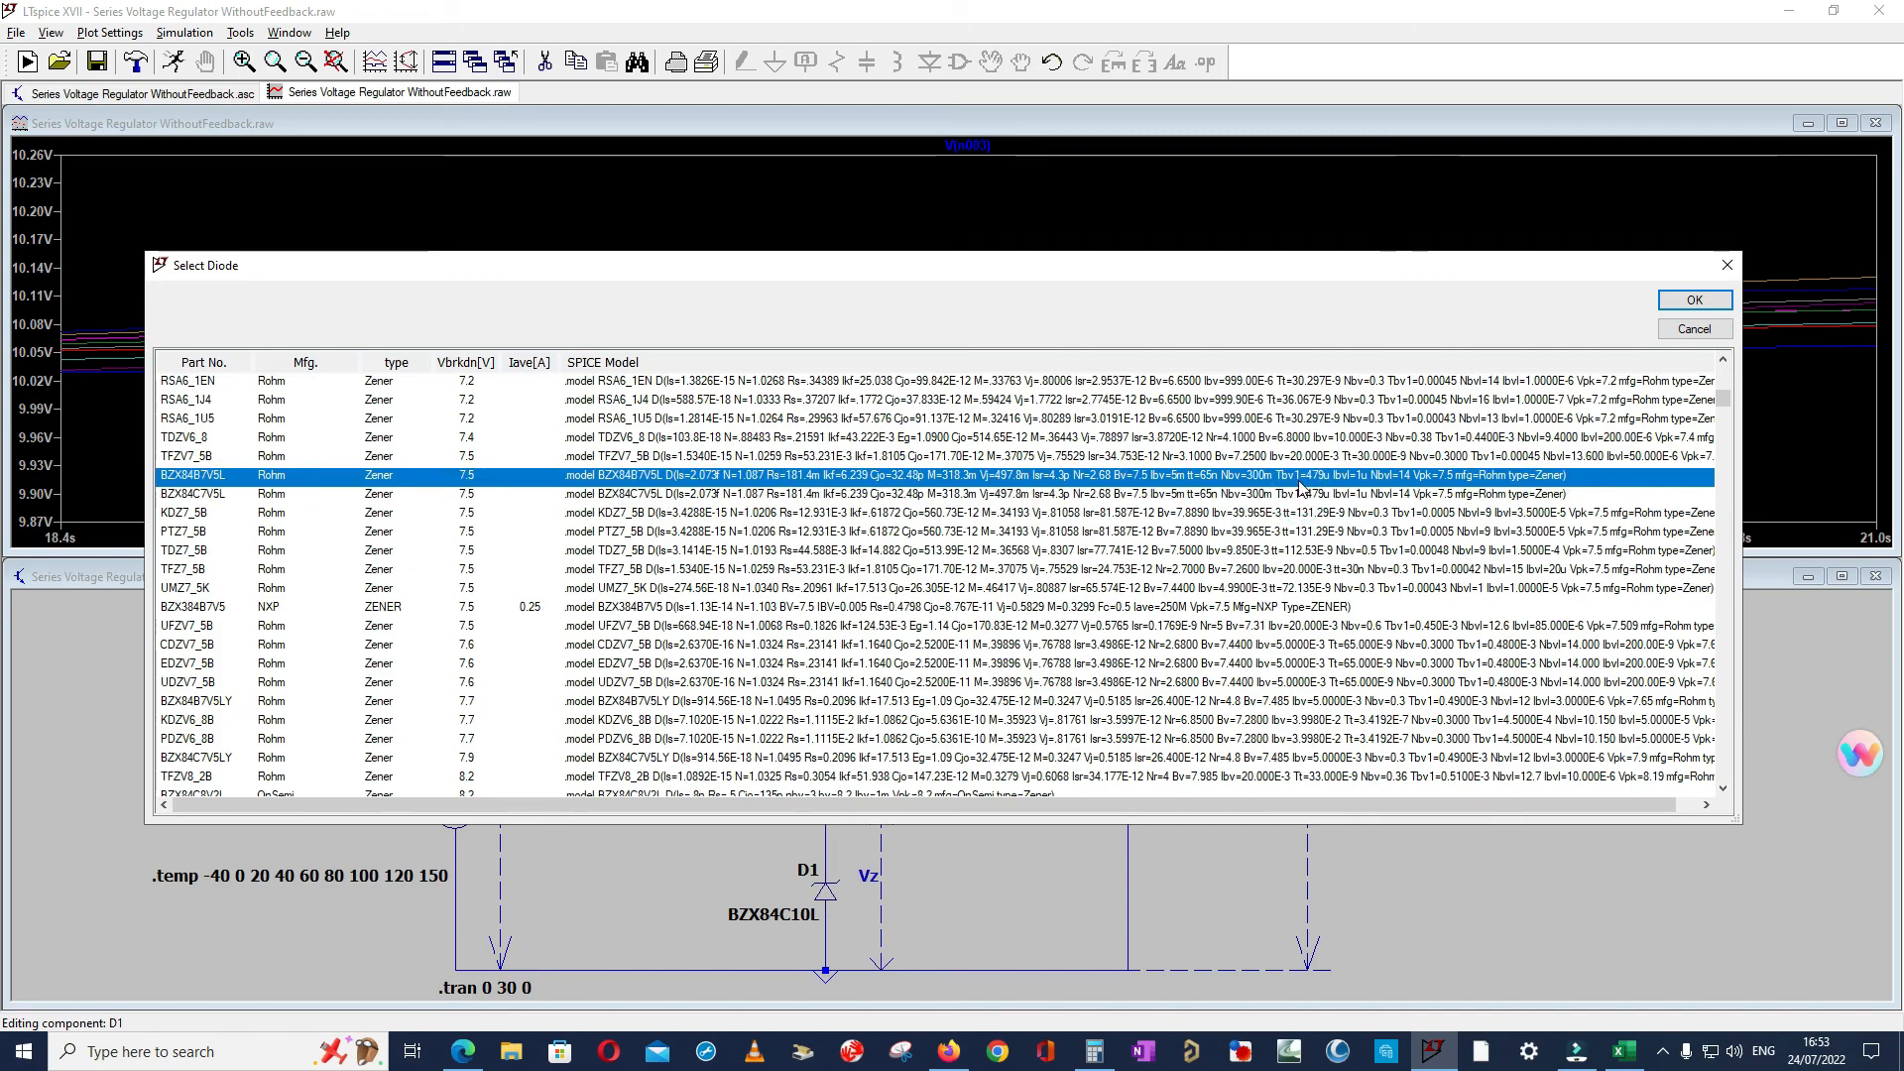
- Replace zener D1 with the Philips BZX84C3V3 model
{"action": "scroll", "coordinate": [993, 535], "scroll_direction": "up", "scroll_amount": 1}
{"action": "scroll", "coordinate": [993, 538], "scroll_direction": "up", "scroll_amount": 10}
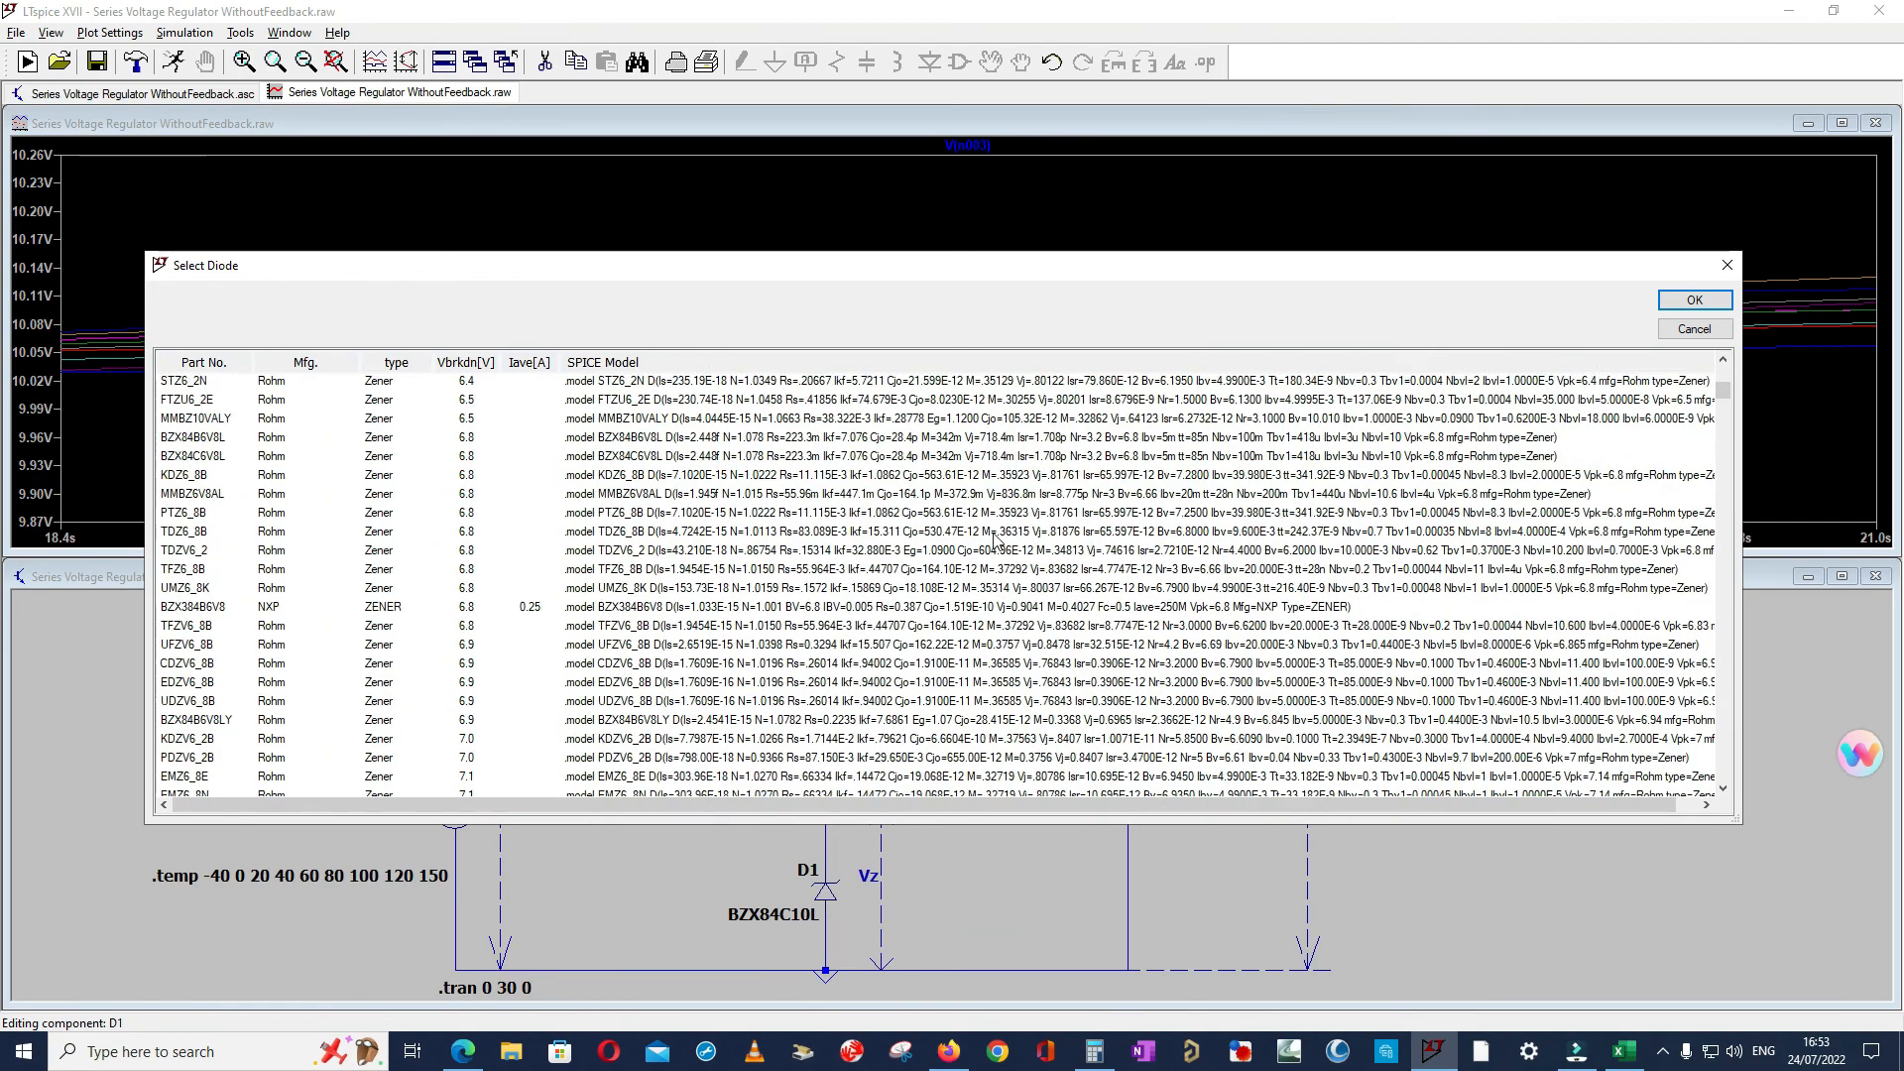
{"action": "scroll", "coordinate": [994, 538], "scroll_direction": "up", "scroll_amount": 12}
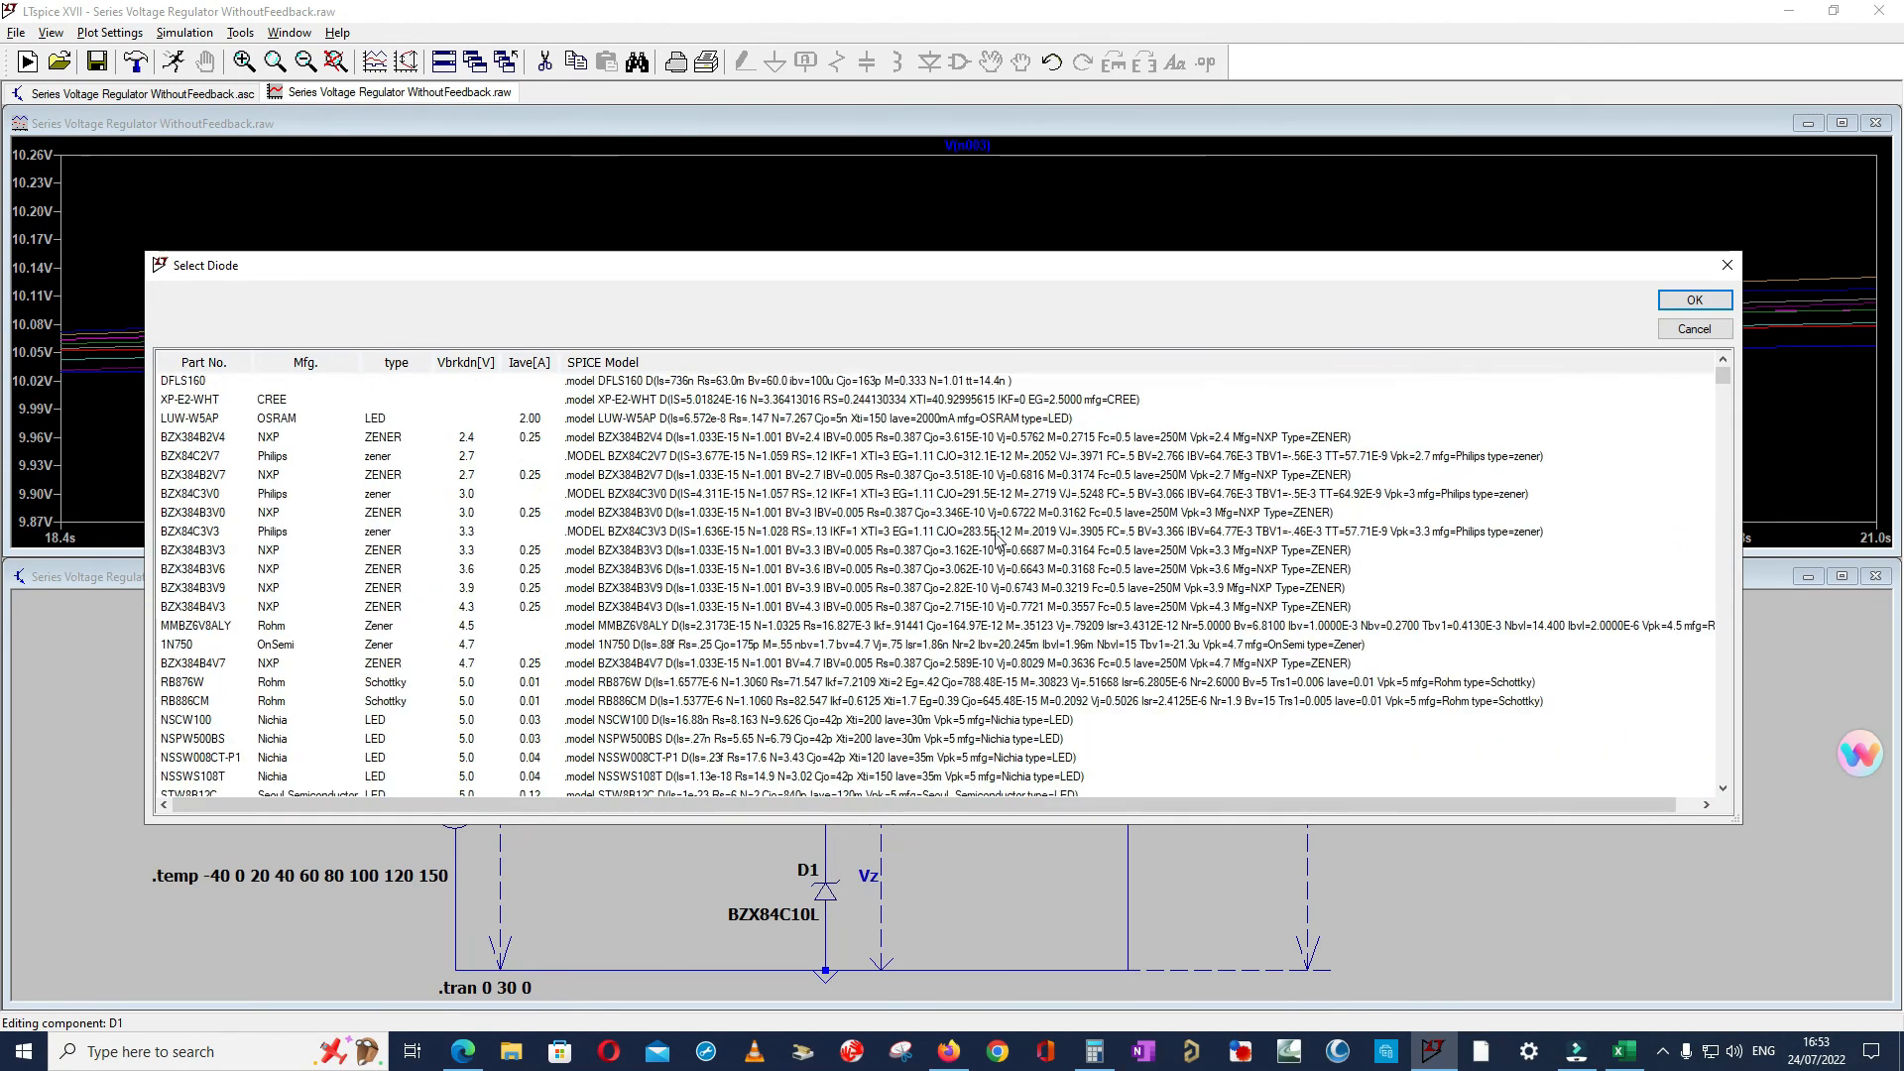
{"action": "left_click", "coordinate": [256, 533]}
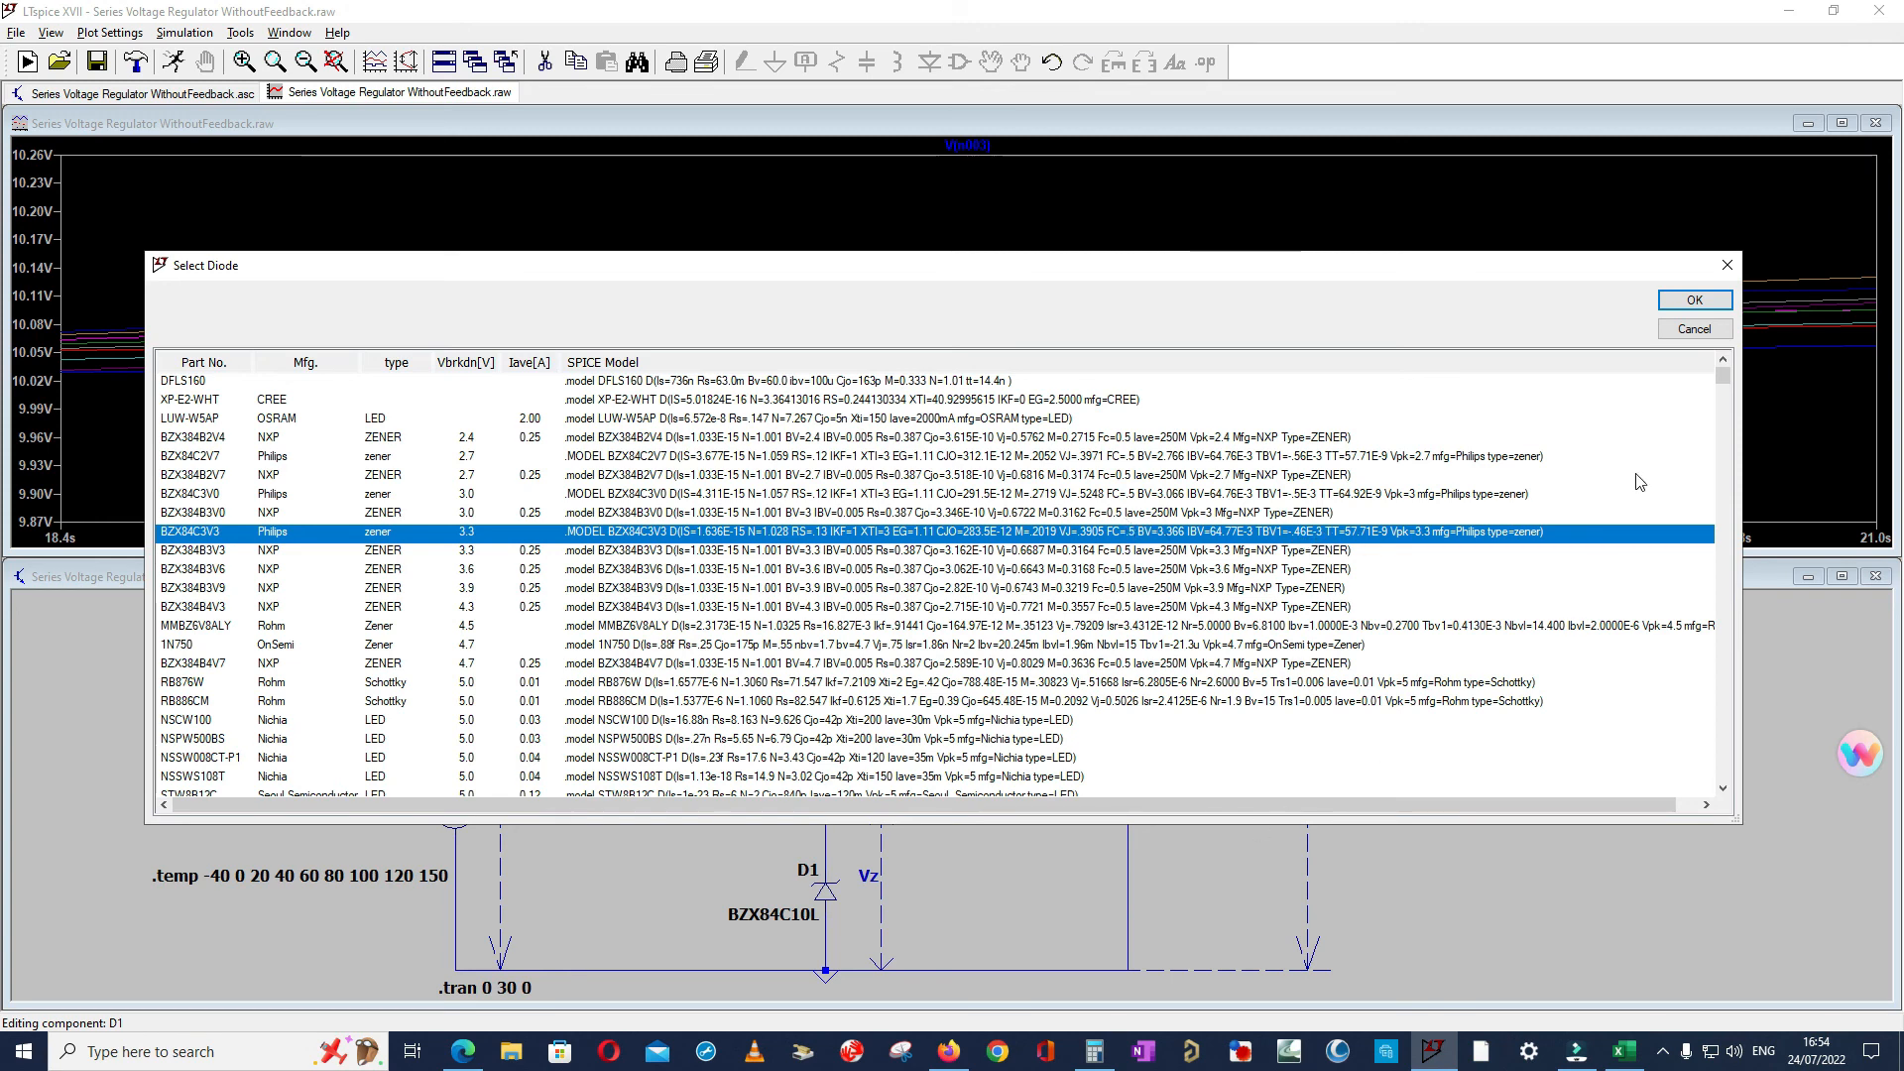
{"action": "left_click", "coordinate": [1691, 300]}
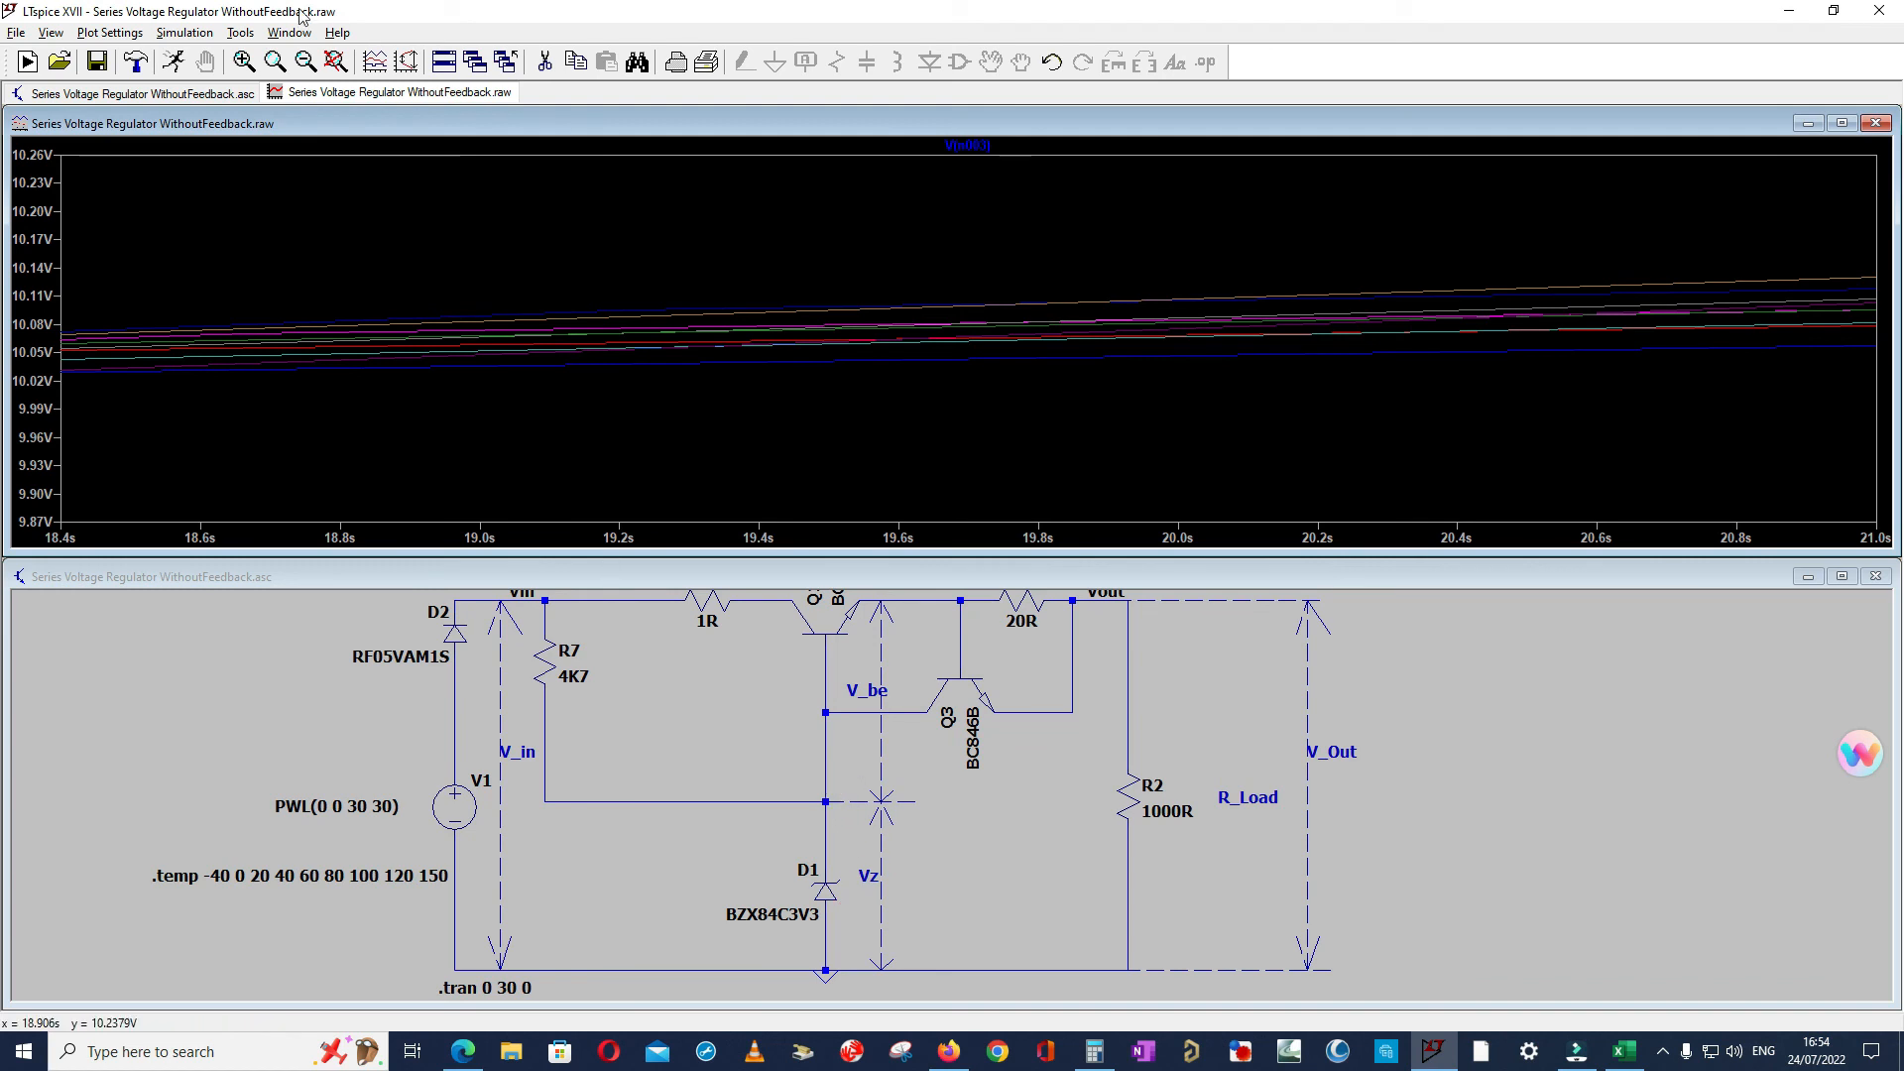
- Rerun the temperature simulation and magnify the zener voltage traces between about 10.8 s and 18 s
{"action": "left_click", "coordinate": [174, 61]}
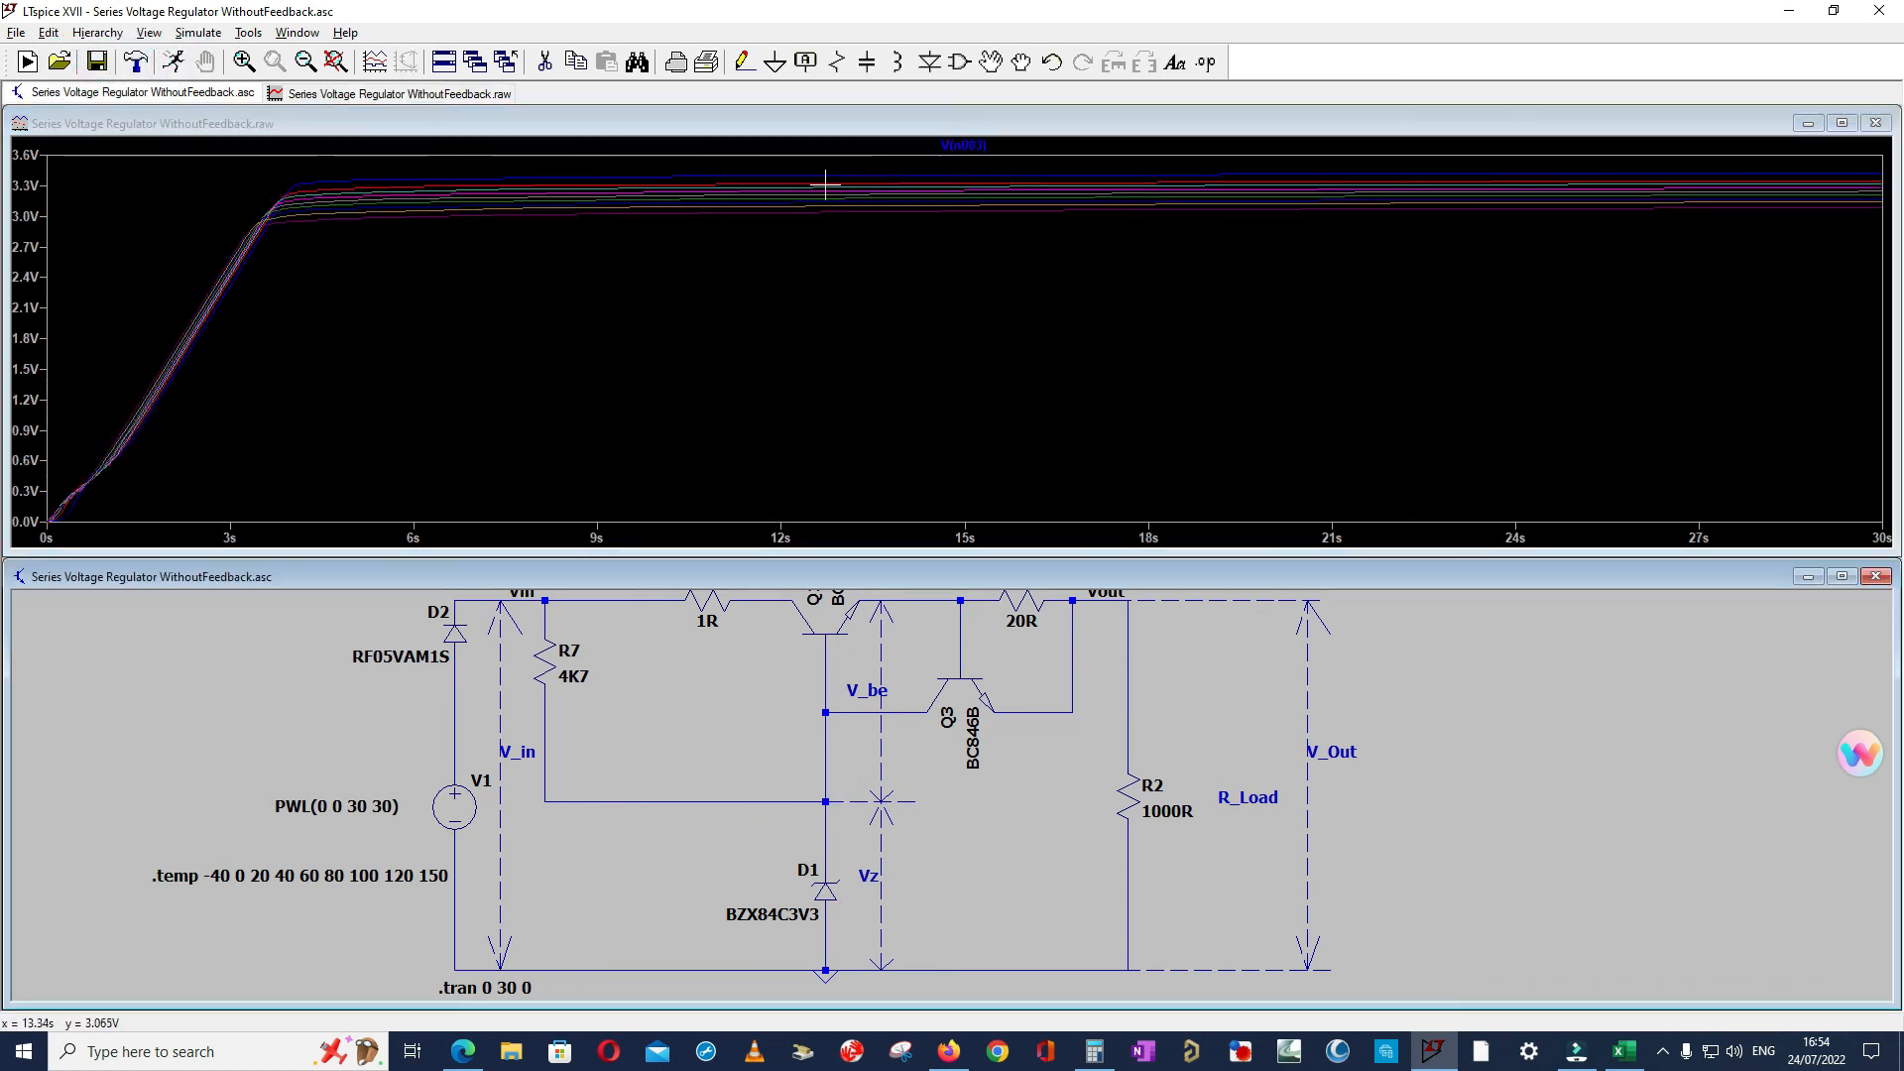
{"action": "left_click_drag", "start_coordinate": [730, 153], "coordinate": [1147, 236]}
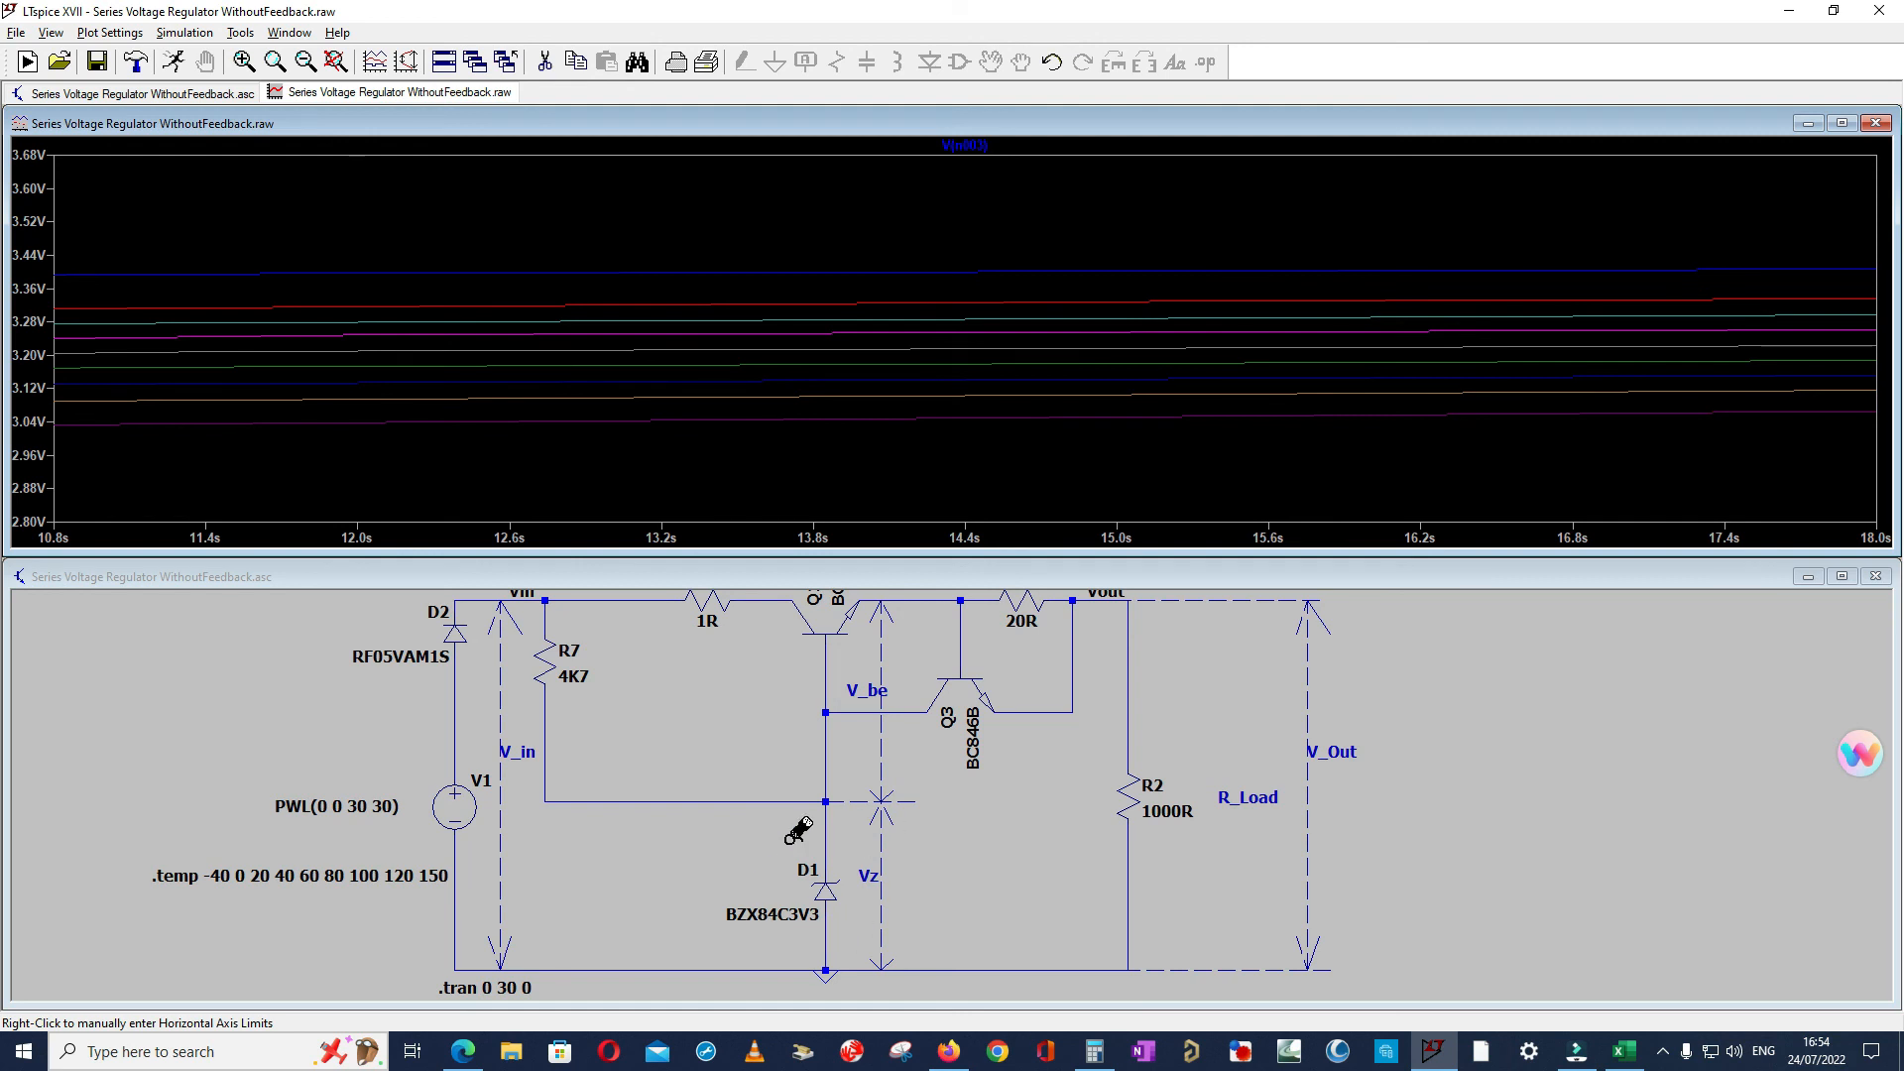
{"action": "scroll", "coordinate": [838, 882], "scroll_direction": "down", "scroll_amount": 3}
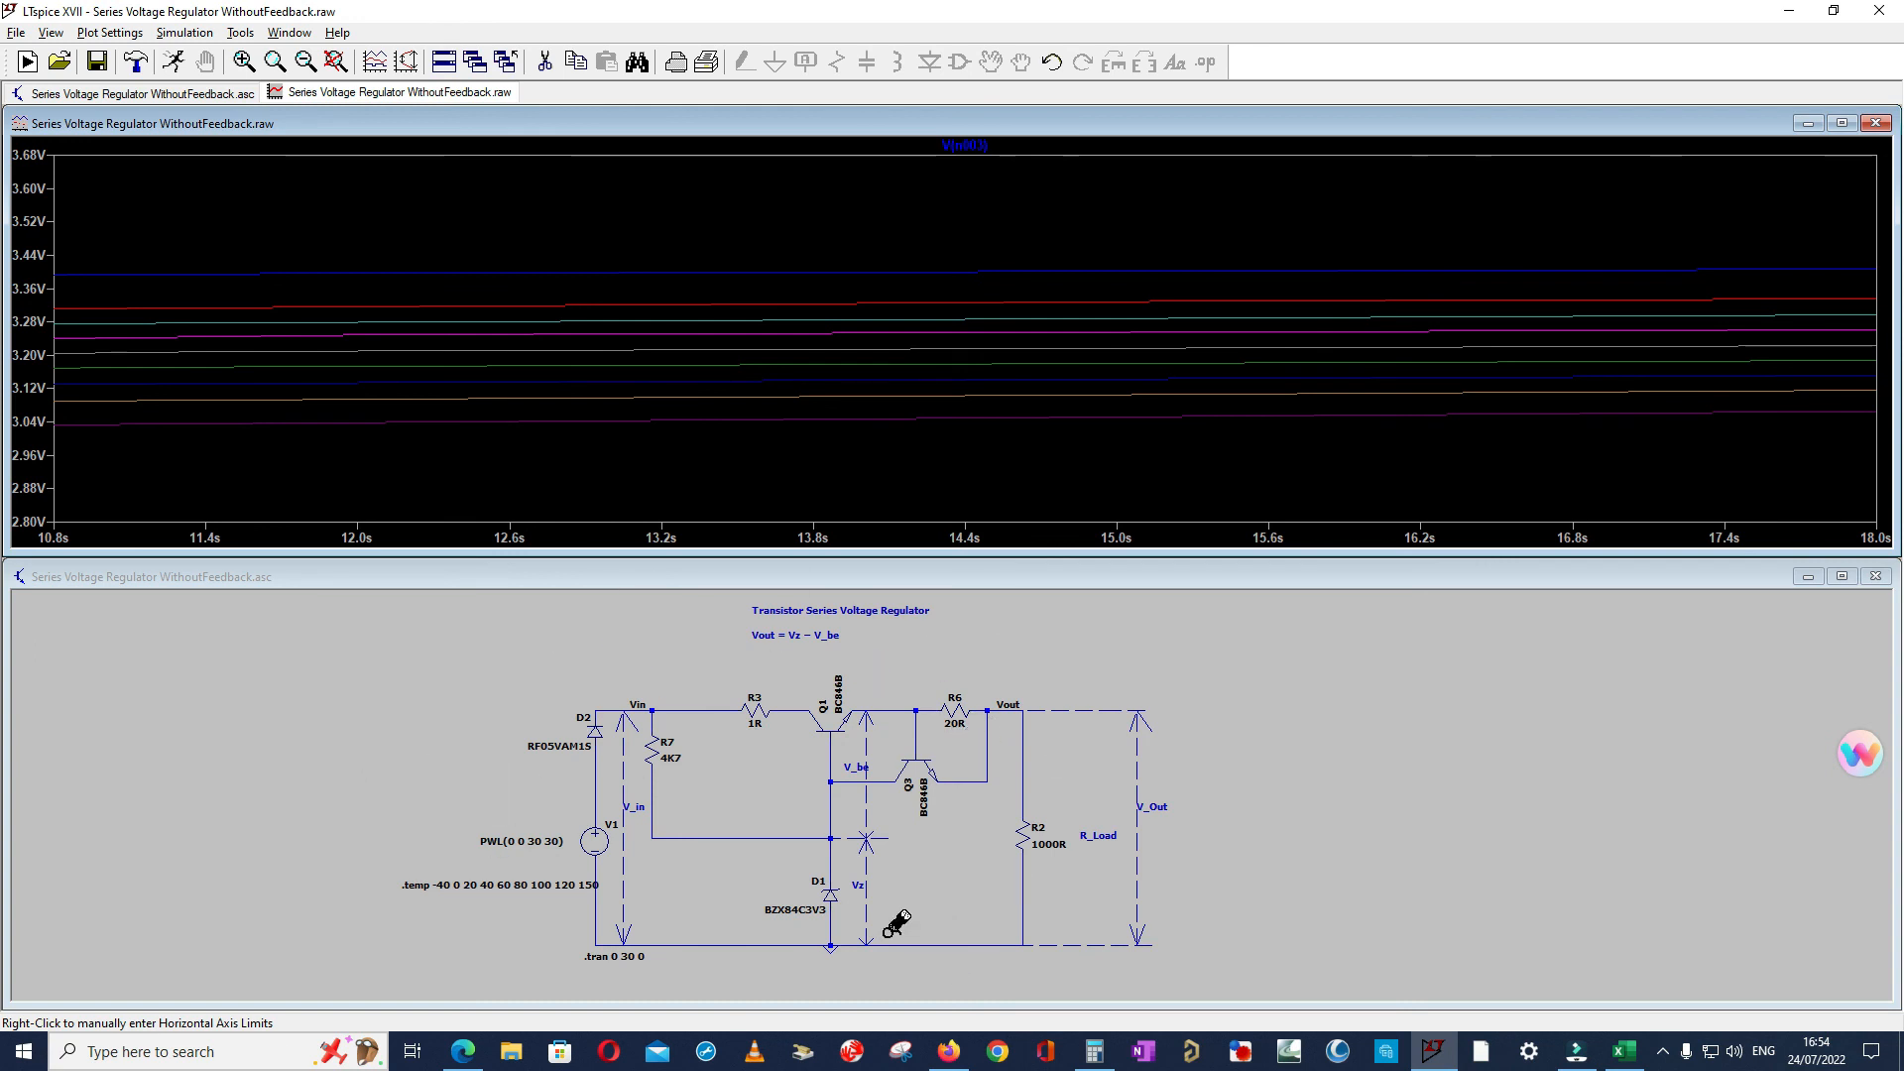
{"action": "scroll", "coordinate": [798, 888], "scroll_direction": "up", "scroll_amount": 2}
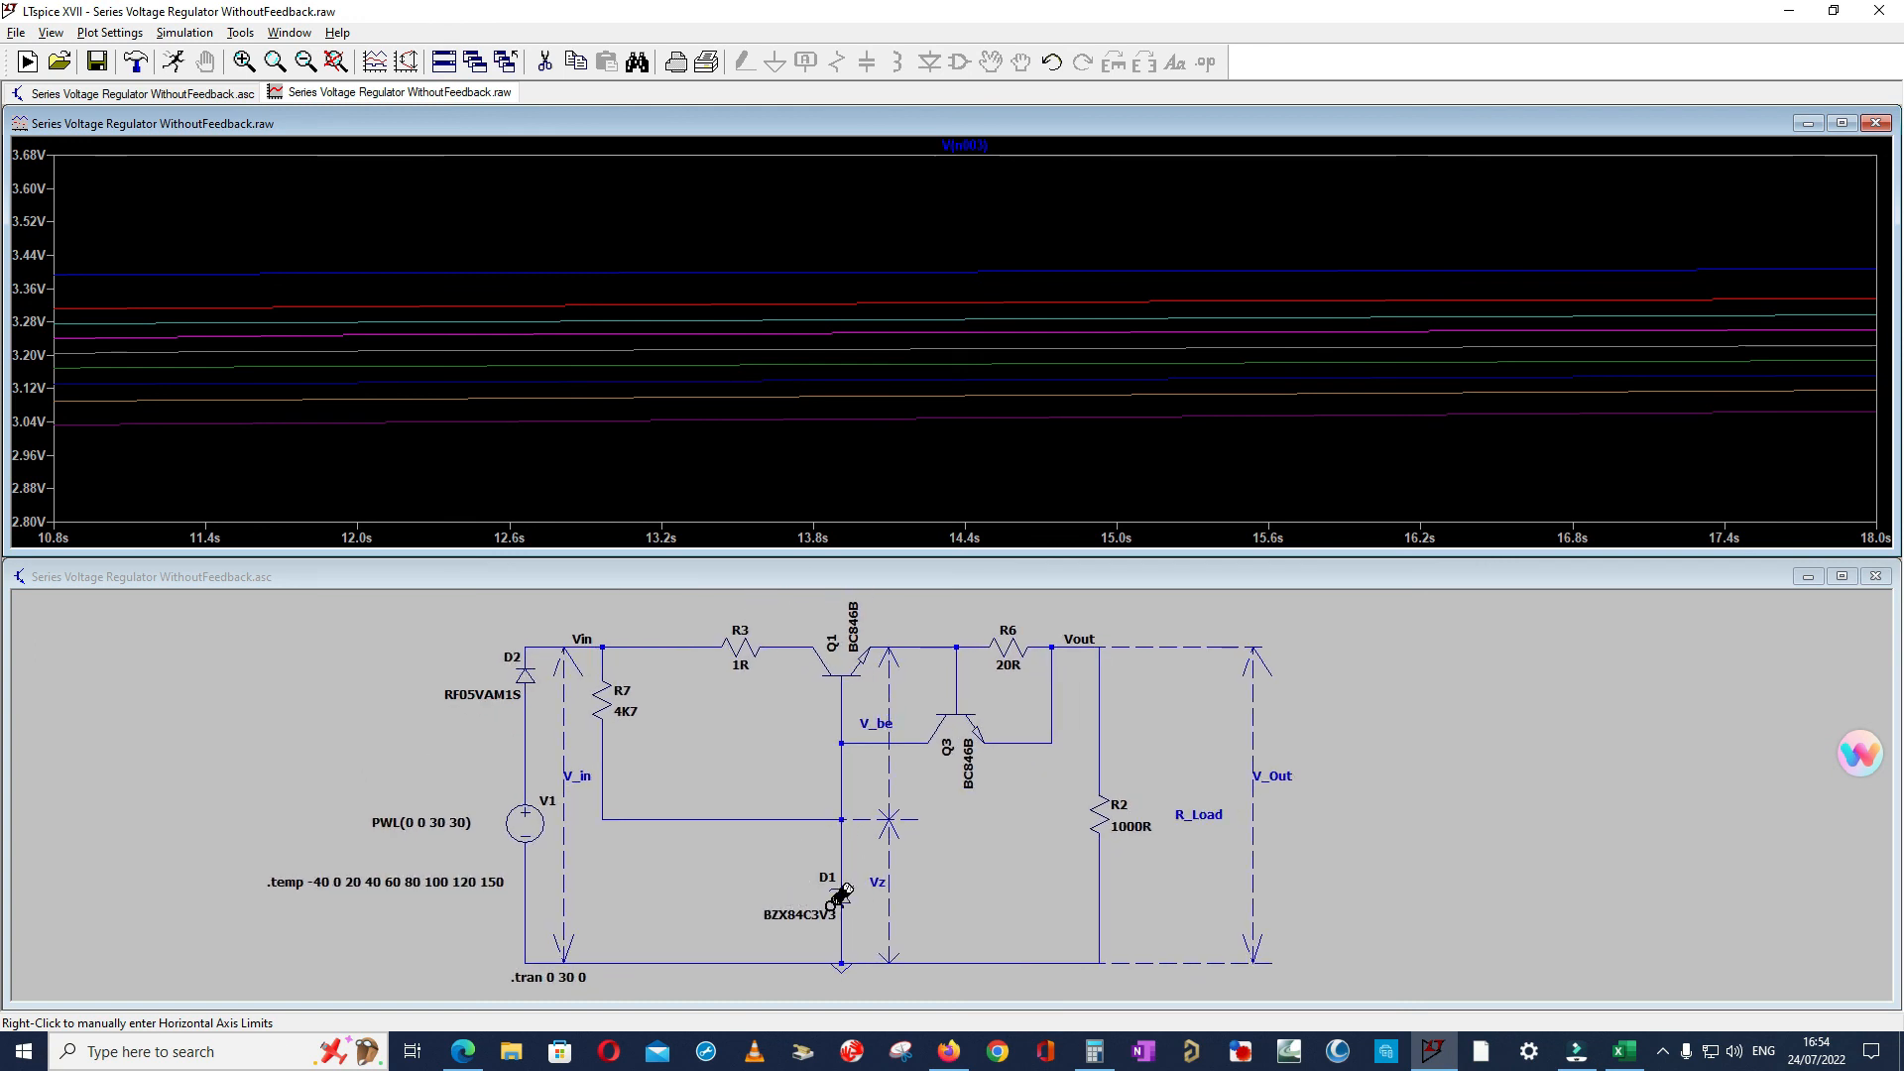